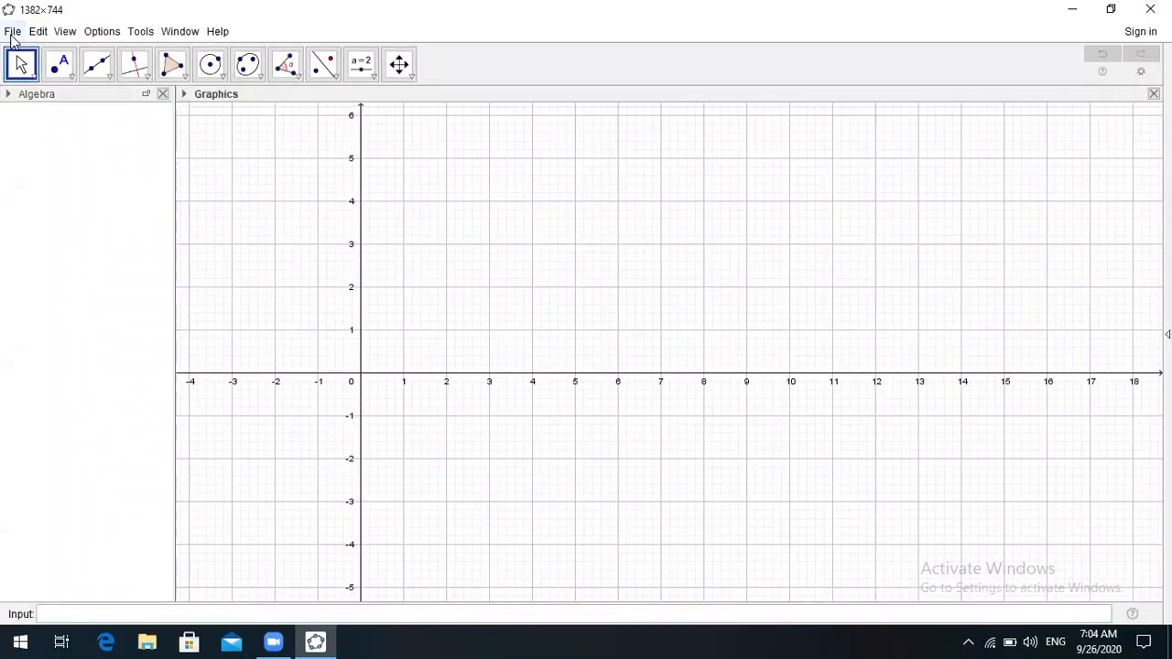
- Open 'cyllinder animation.ggb' from the Documents folder
click(12, 34)
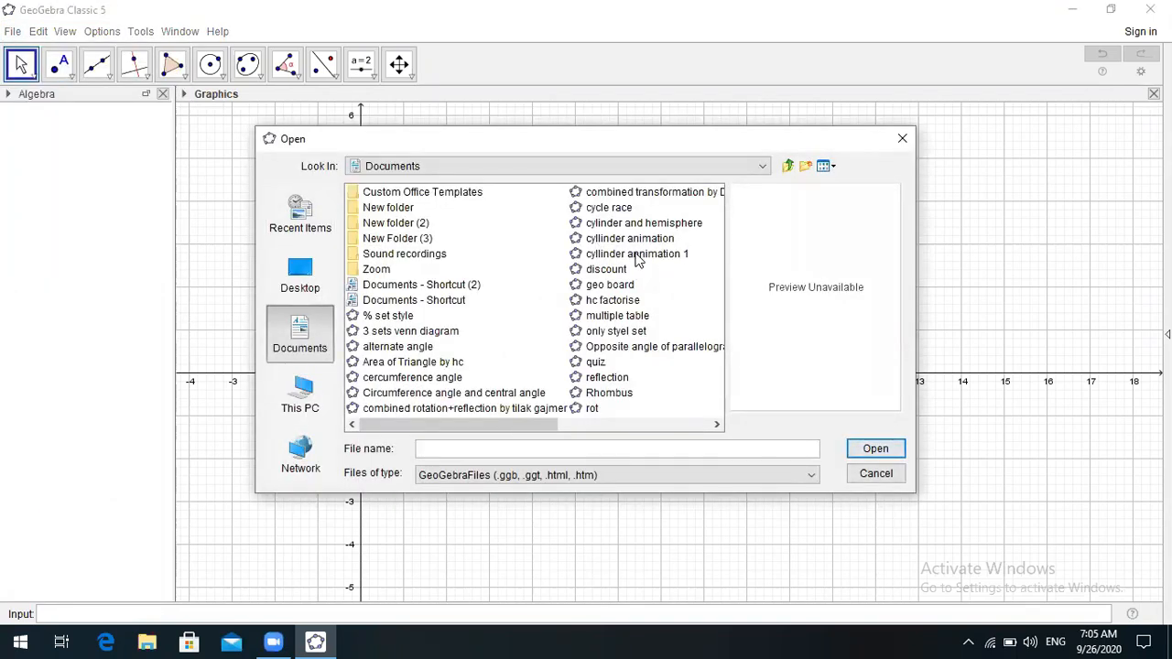
click(635, 240)
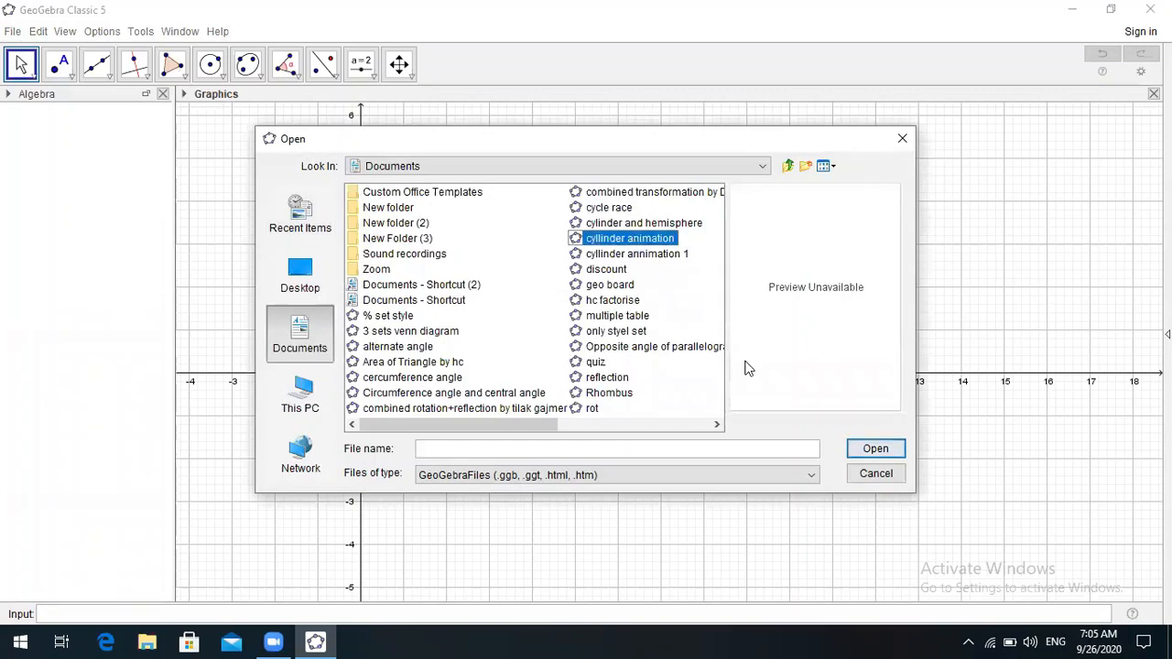
click(875, 450)
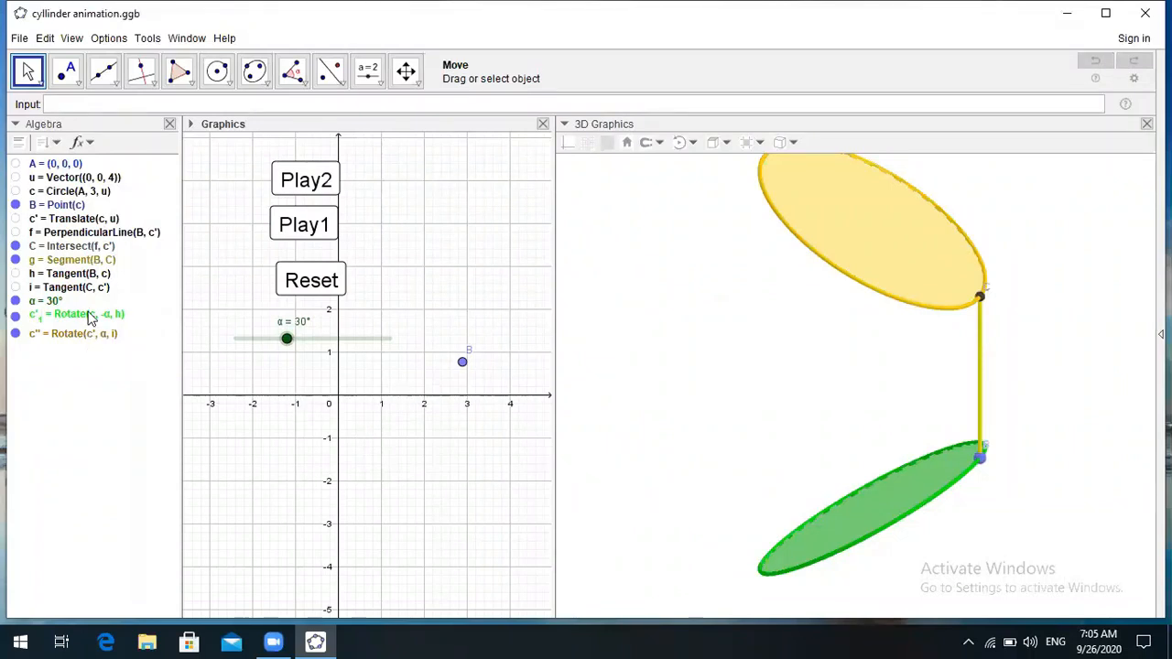
- Try switching on Trace for segment g and start the Play1 animation
click(87, 260)
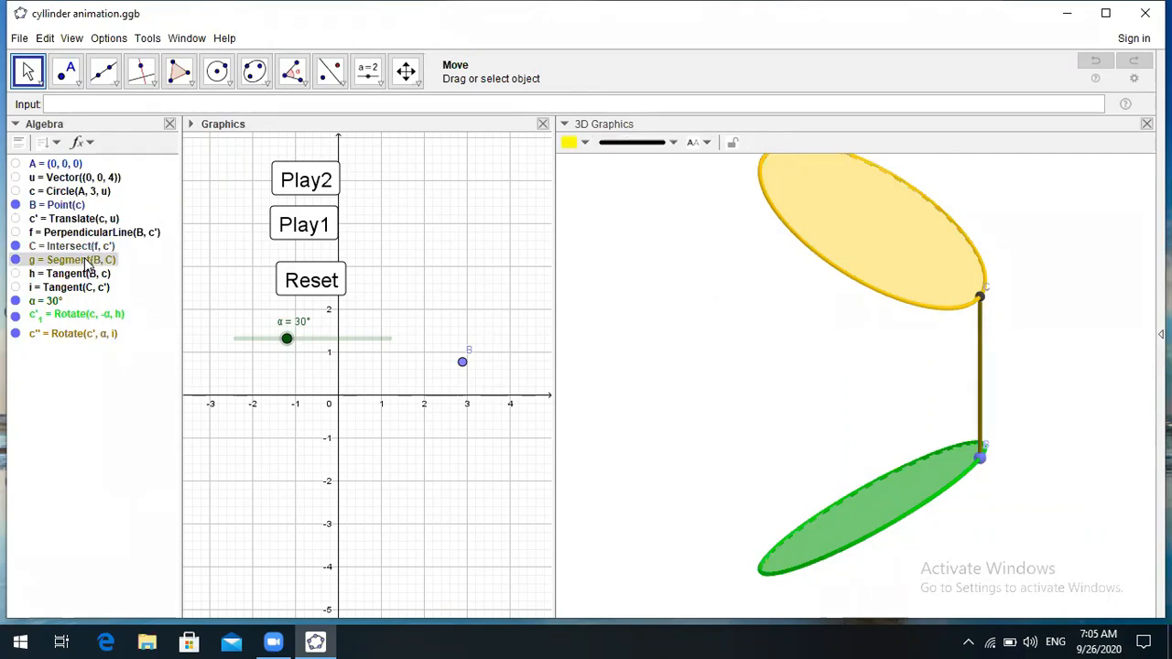
right_click(87, 261)
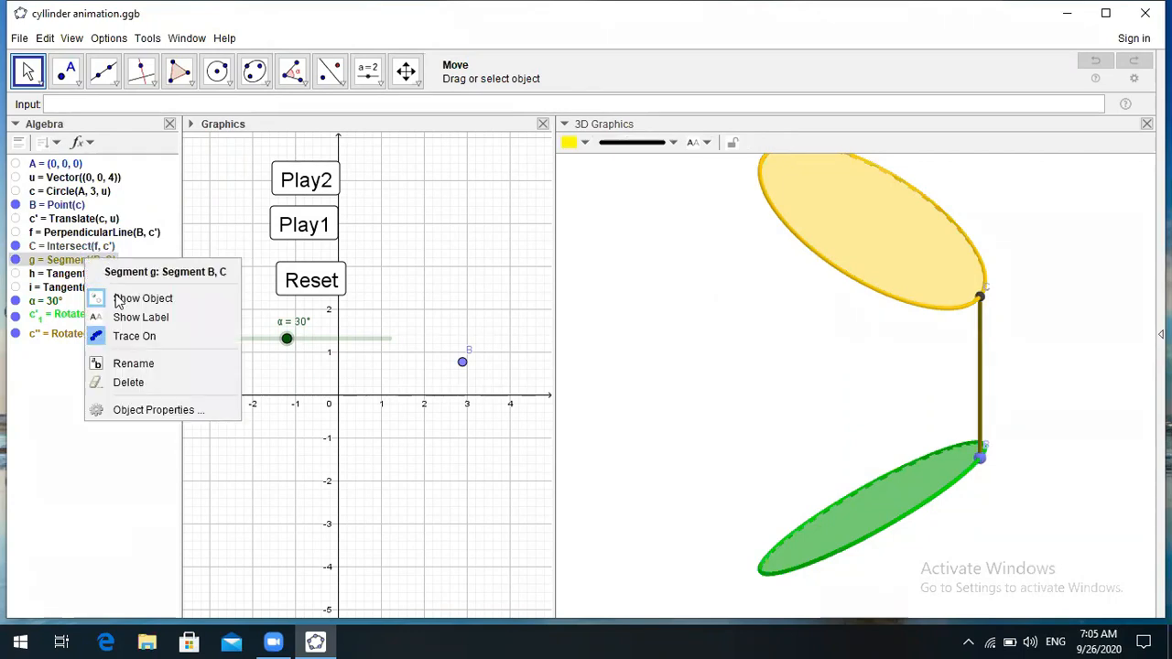
click(134, 338)
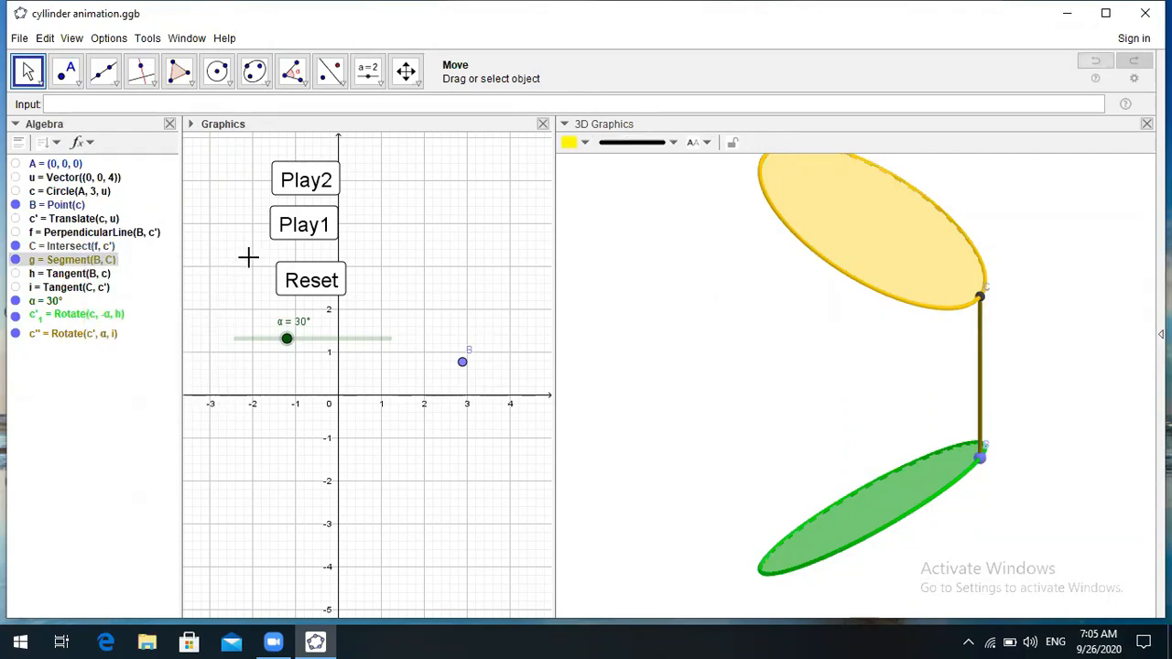
click(306, 229)
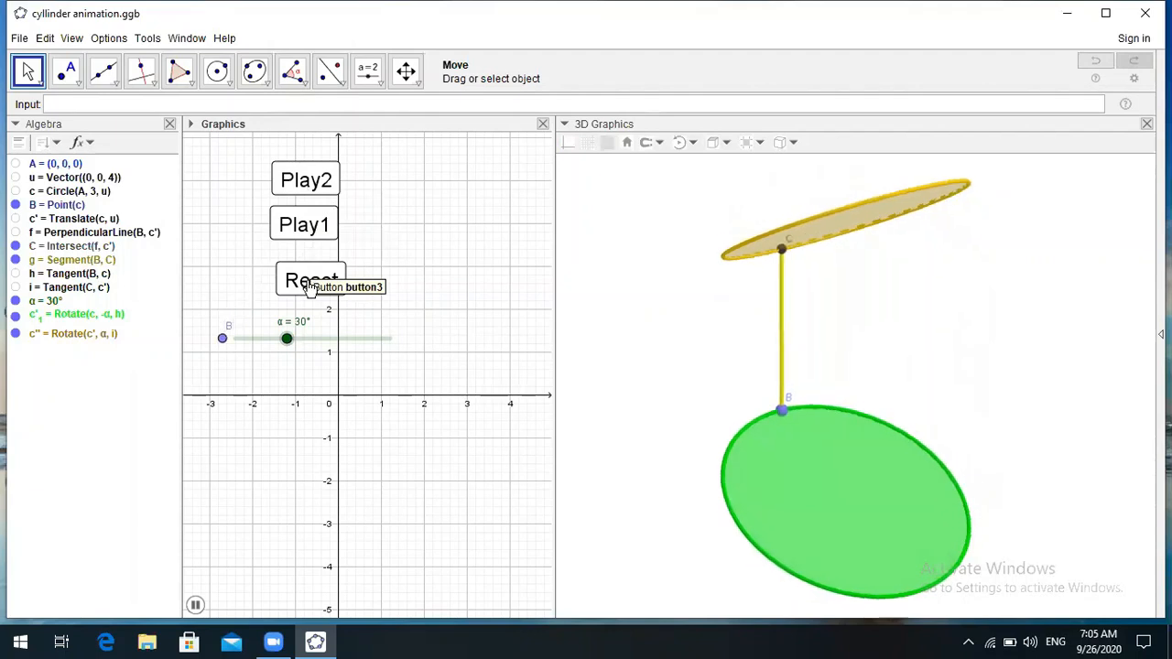
click(302, 229)
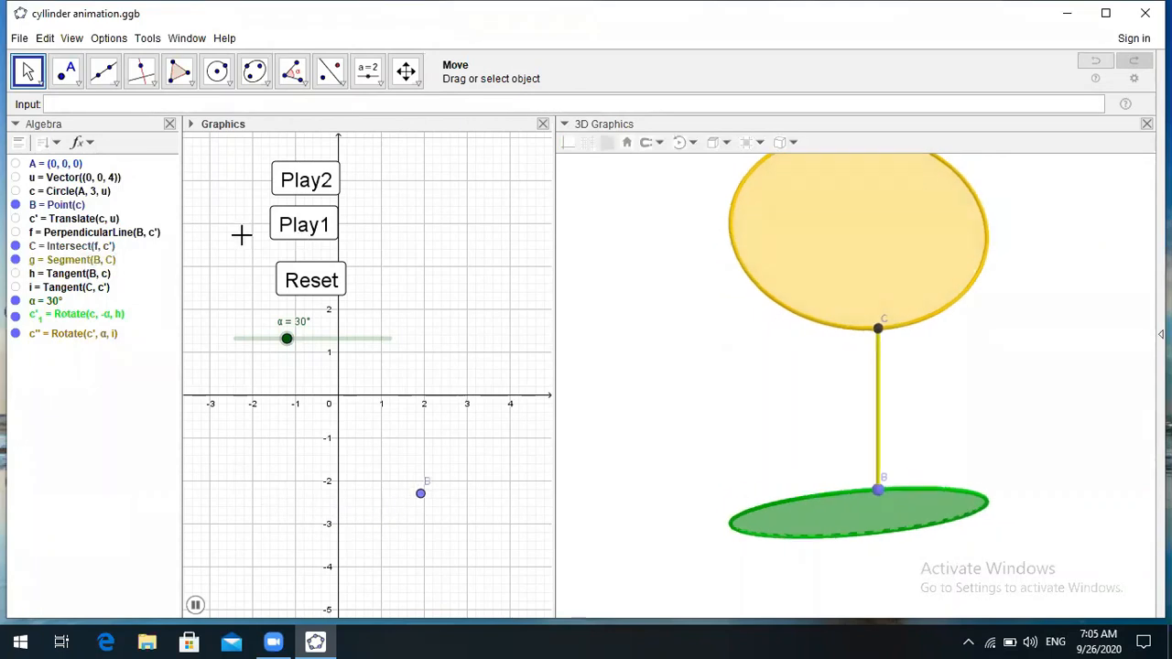
- Turn Trace On for g = Segment(B, C) so its motion sweeps the cylinder wall
click(91, 262)
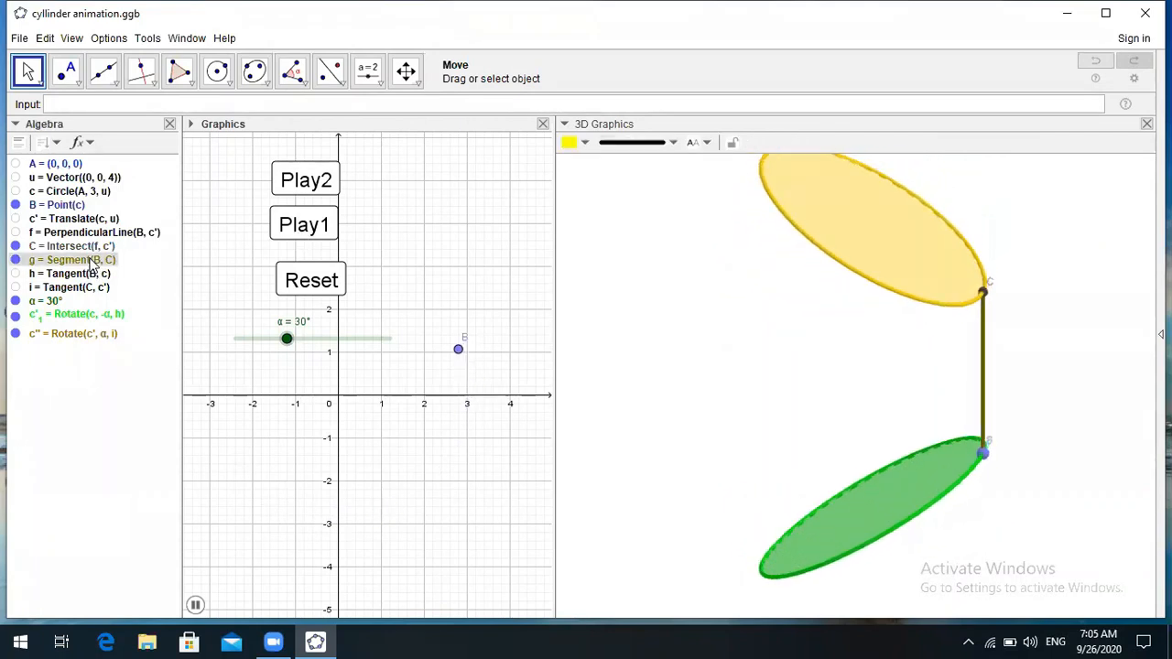
right_click(102, 263)
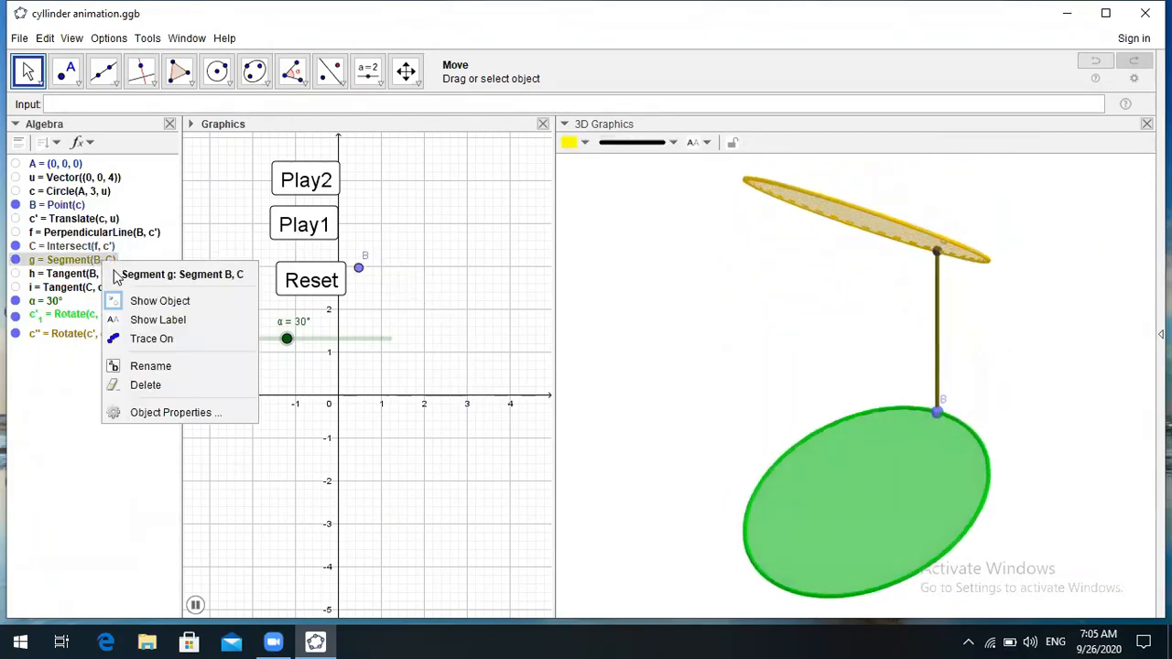
click(153, 339)
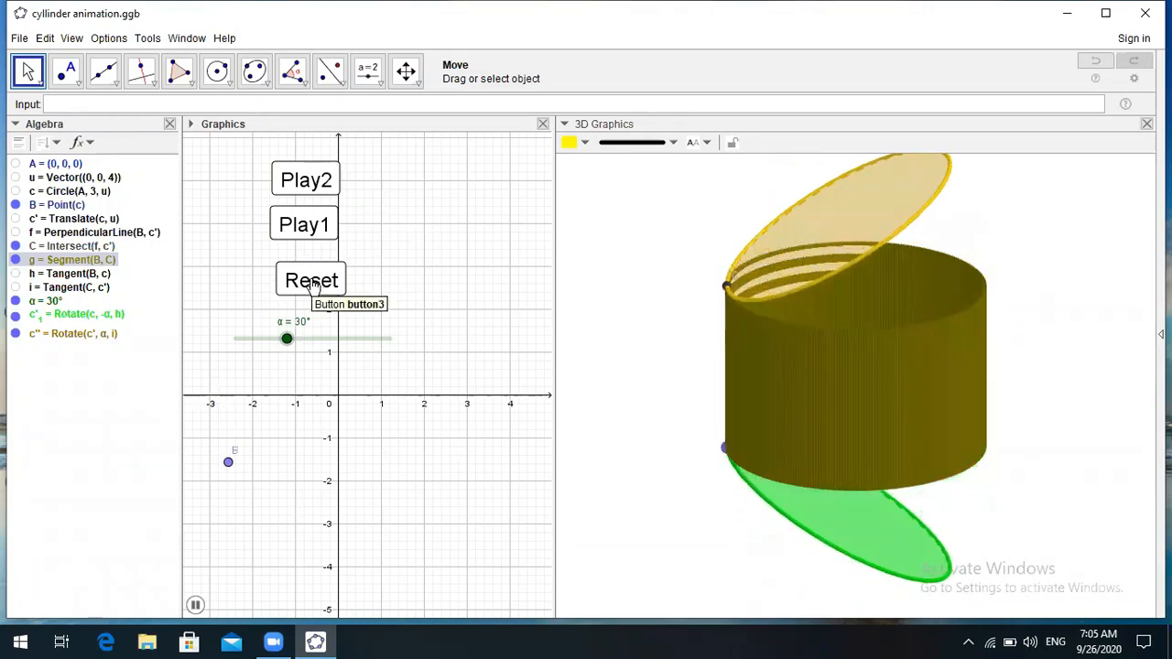
- Reset, run Play2 until α reaches about 84°, then stop the animation
click(314, 280)
click(309, 181)
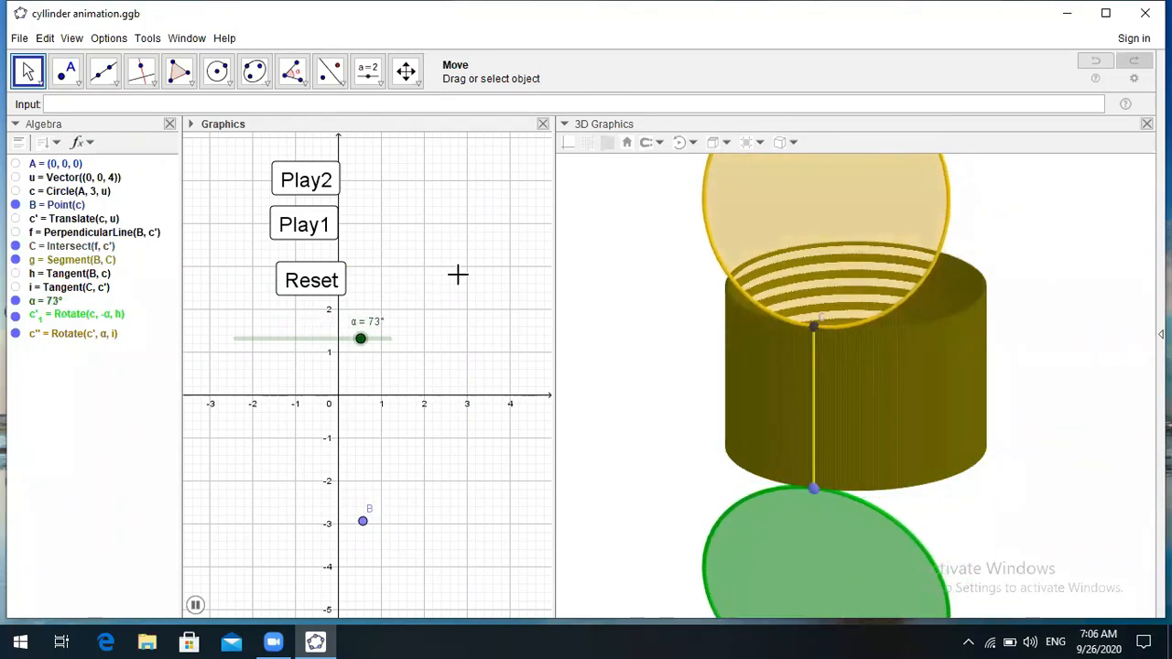
click(311, 285)
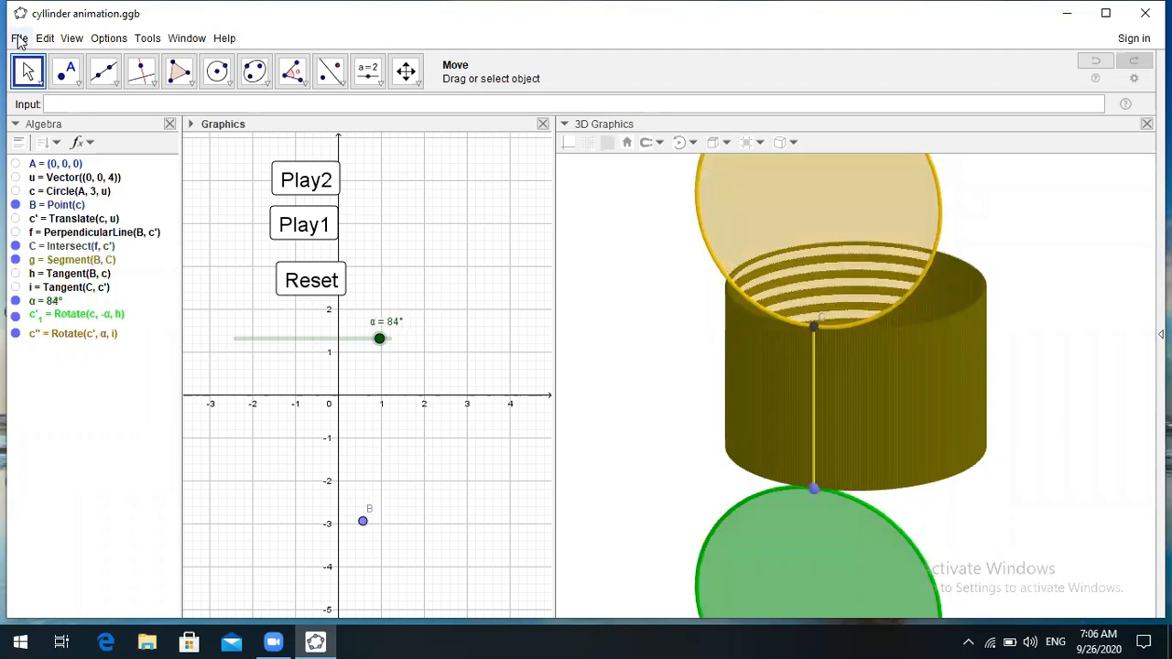
- Start a new file with File > New, choosing Don't Save for the cylinder file
click(20, 38)
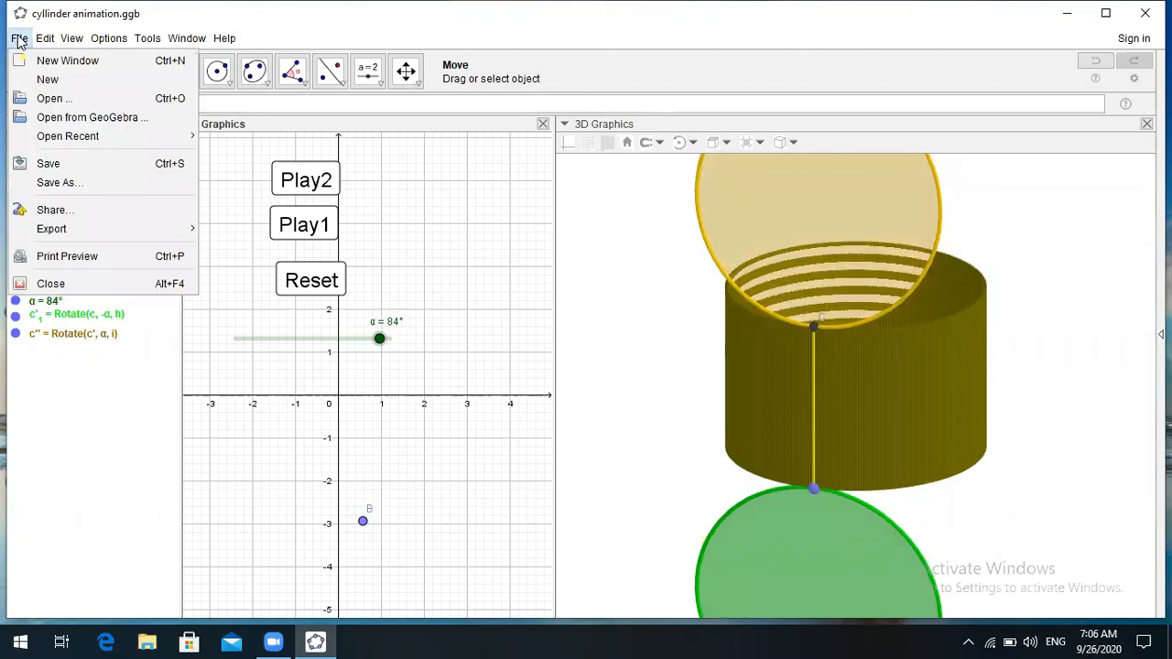
click(50, 79)
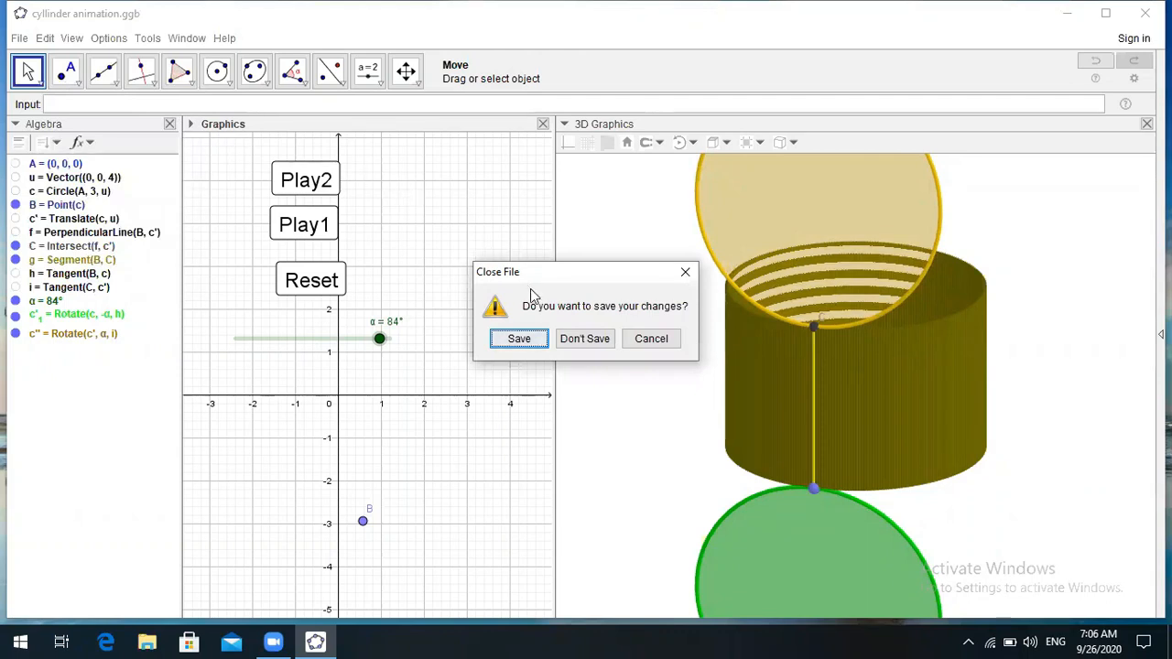
click(582, 340)
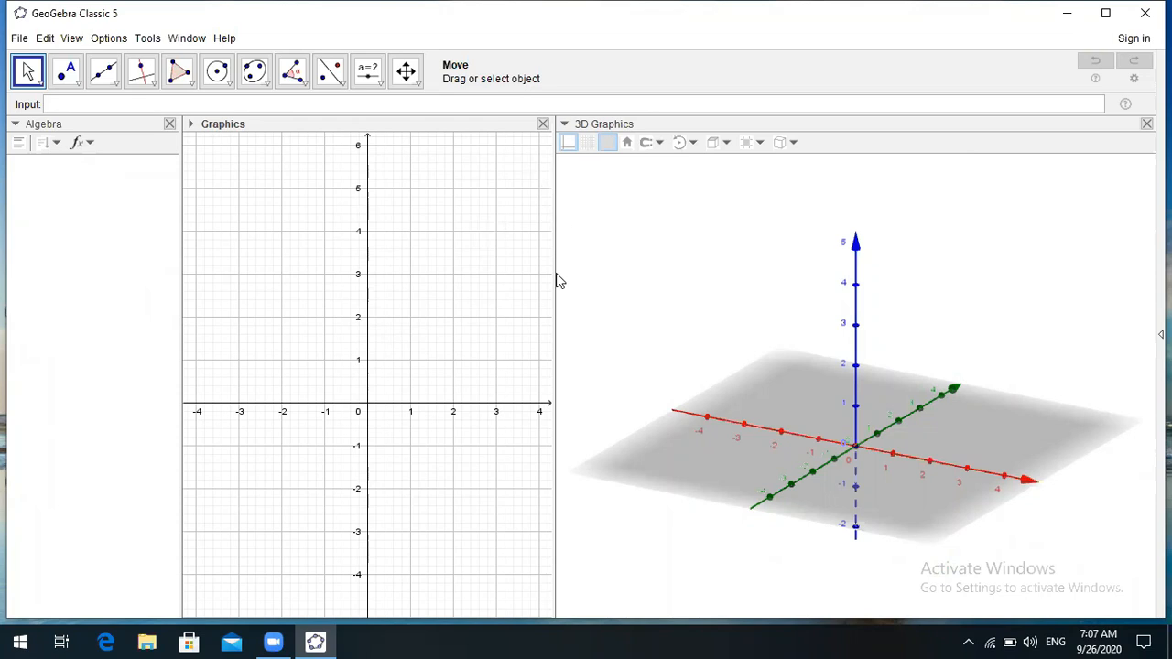
- Look through the File and View menus, then activate the 3D Graphics view for its tools
click(20, 39)
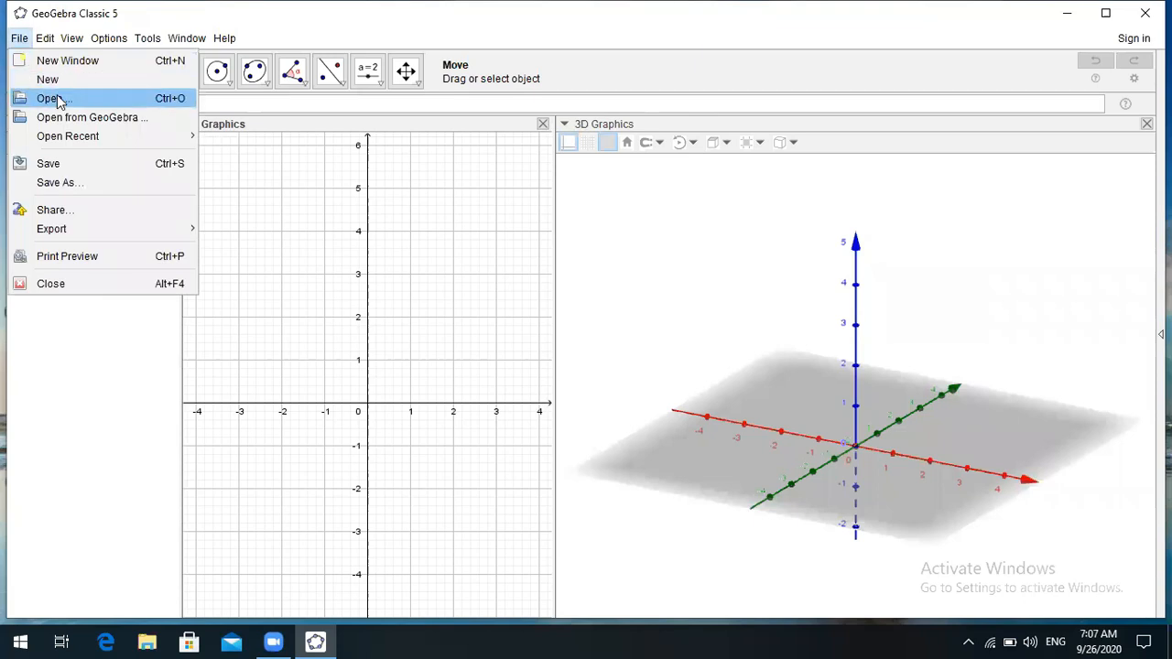
click(57, 99)
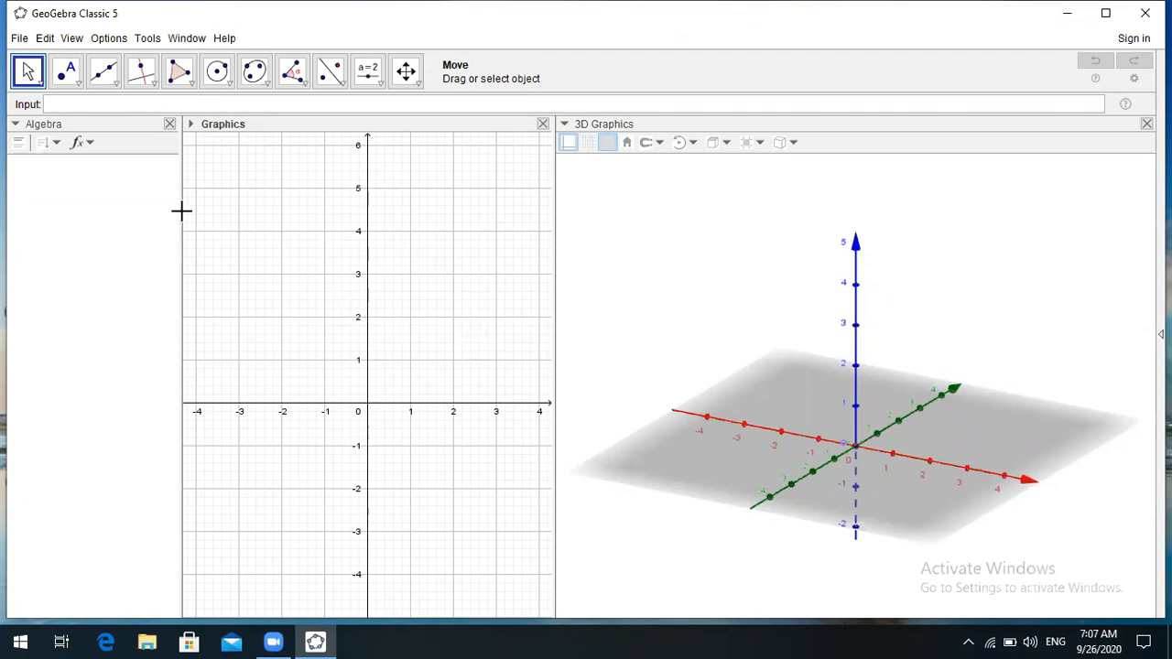
click(72, 39)
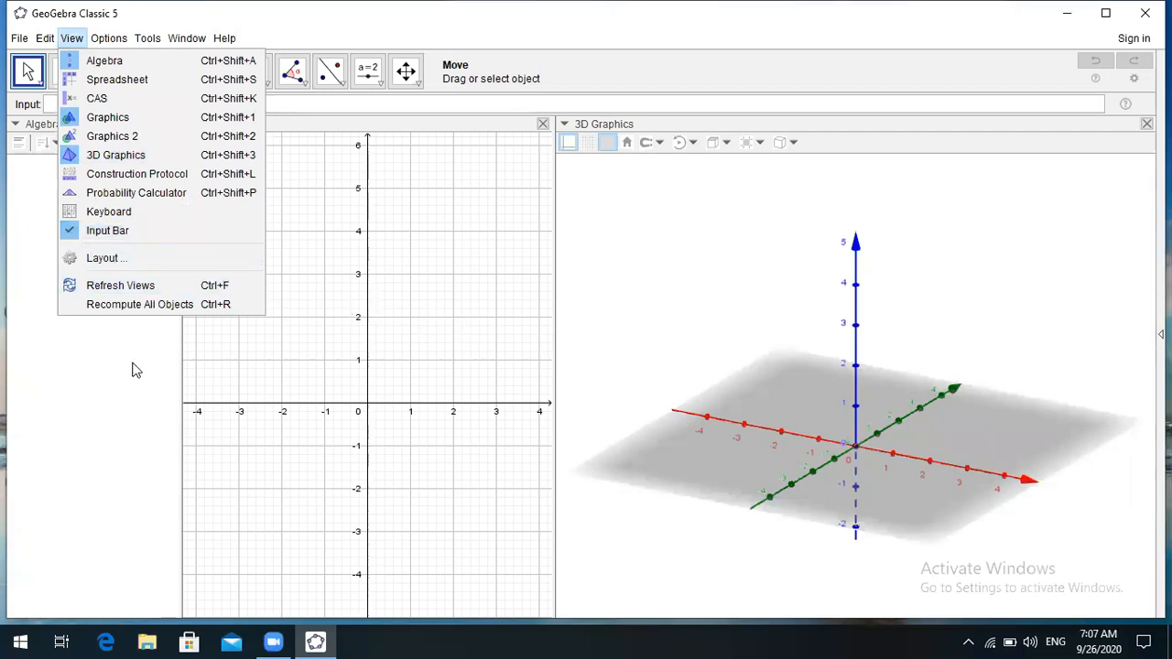
click(639, 306)
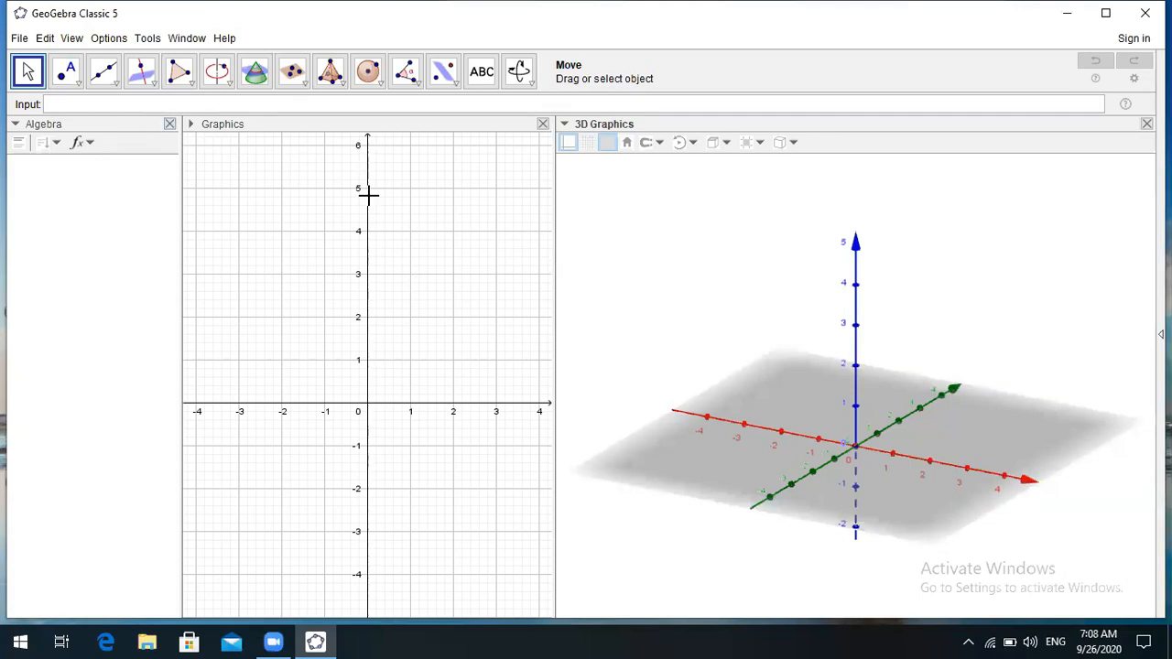
- Enter (0,0,0) in the Input bar without confirming it
click(66, 108)
text((0,0,0)
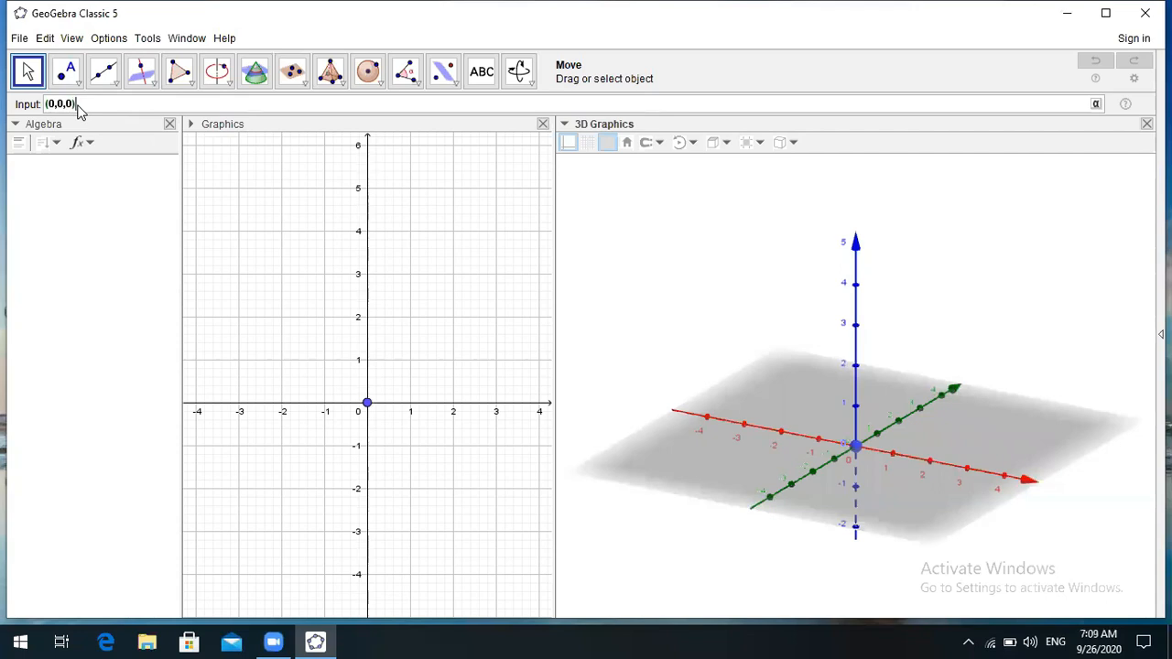
- Confirm the entry to create point A = (0, 0, 0)
key(Return)
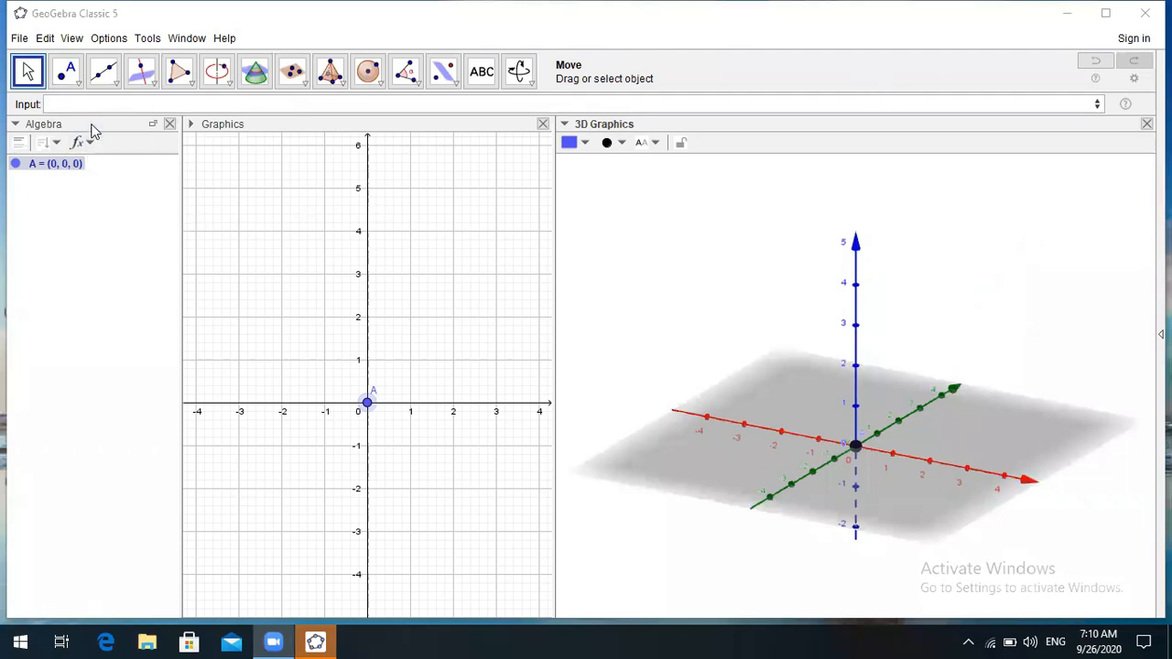
click(72, 103)
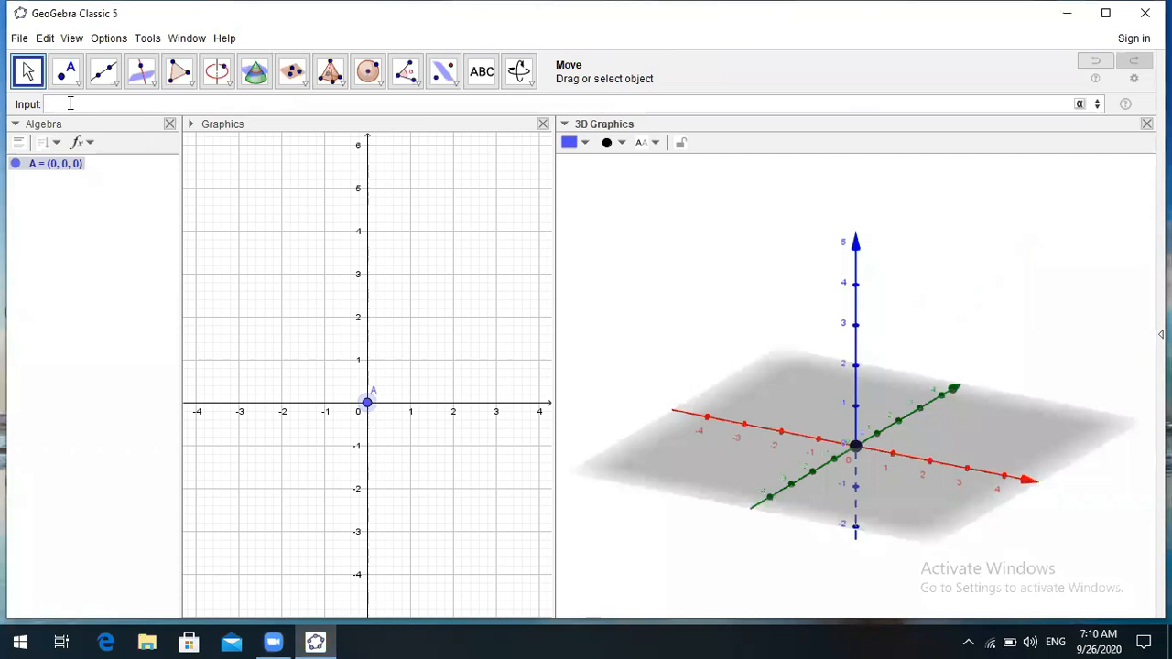
- Enter Vector((0,0,4)) to create vector u = (0, 0, 4) along the z-axis
text(Vect)
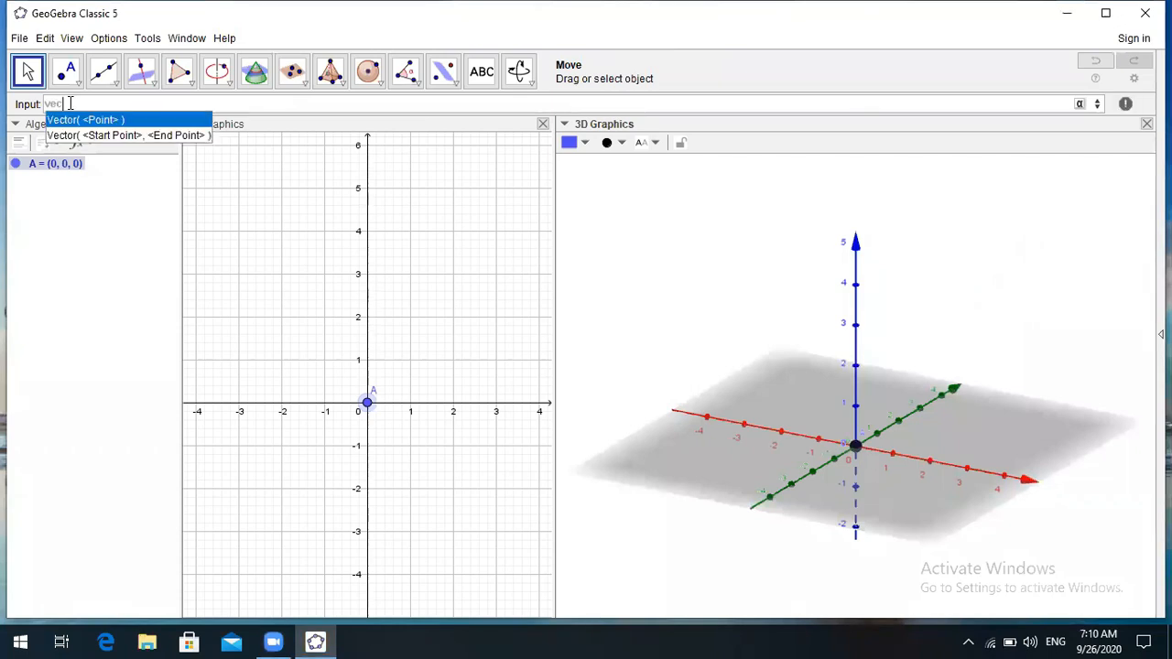
text(or(0)
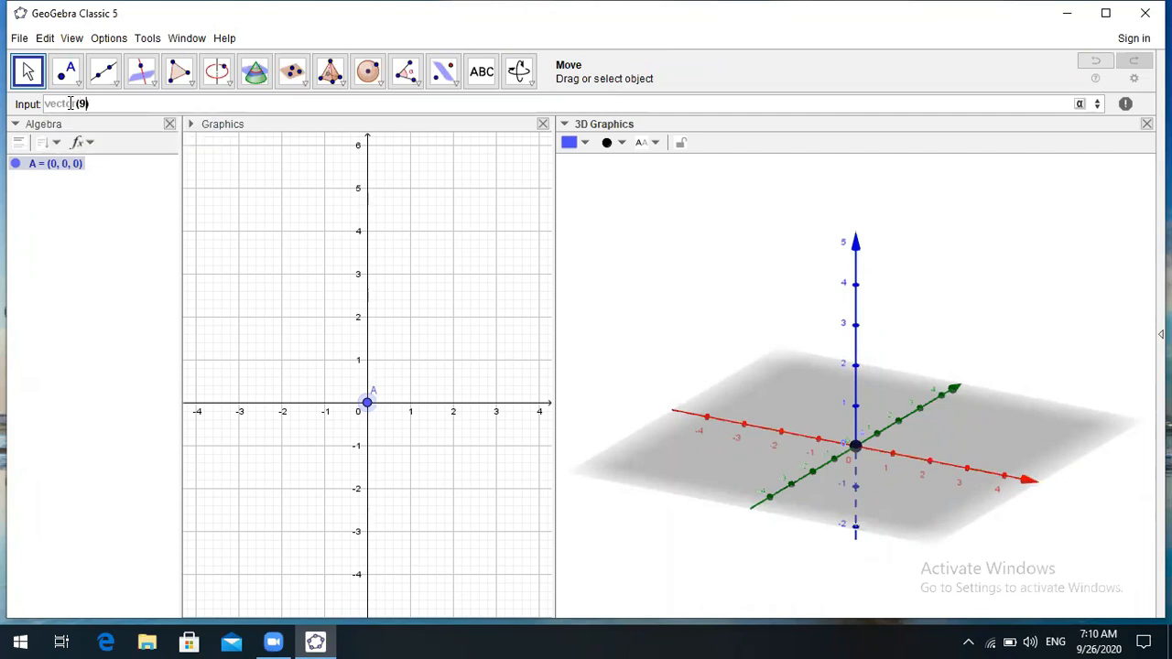
text(()
text(0,0)
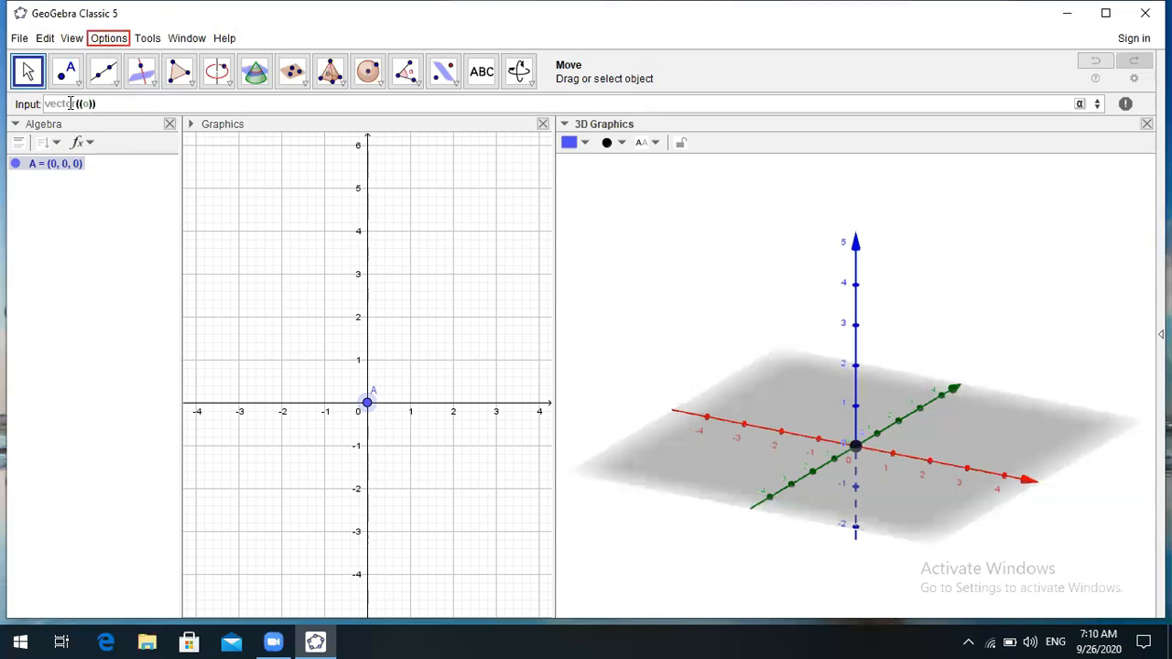
text(,)
key(BackSpace)
text(0,4)
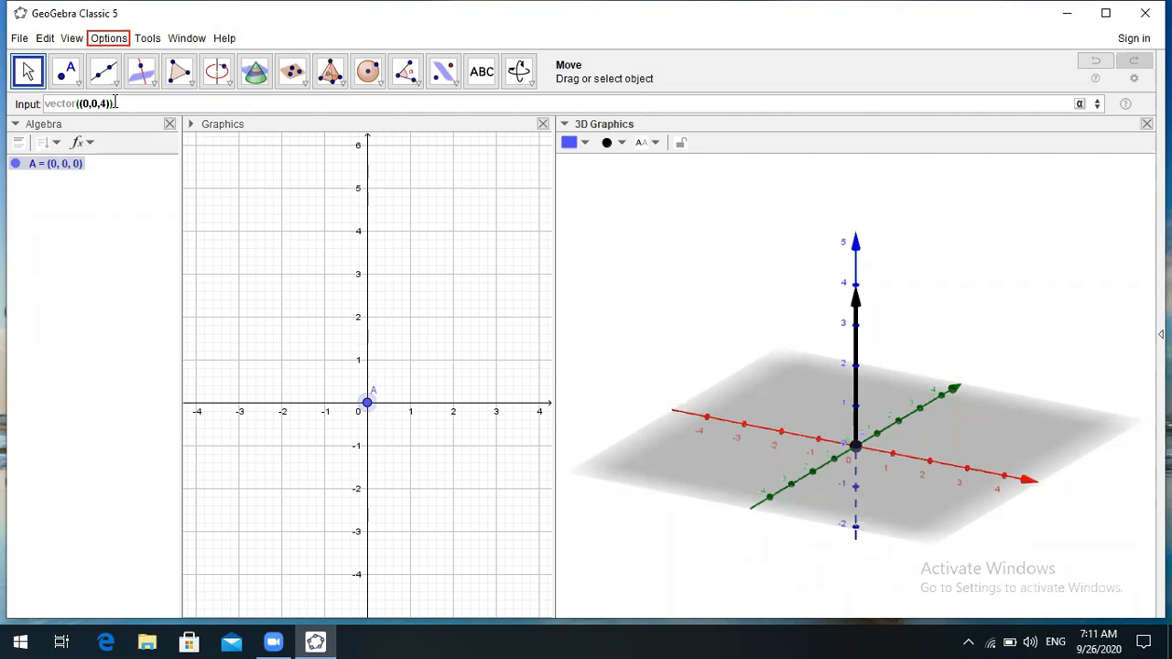
key(Return)
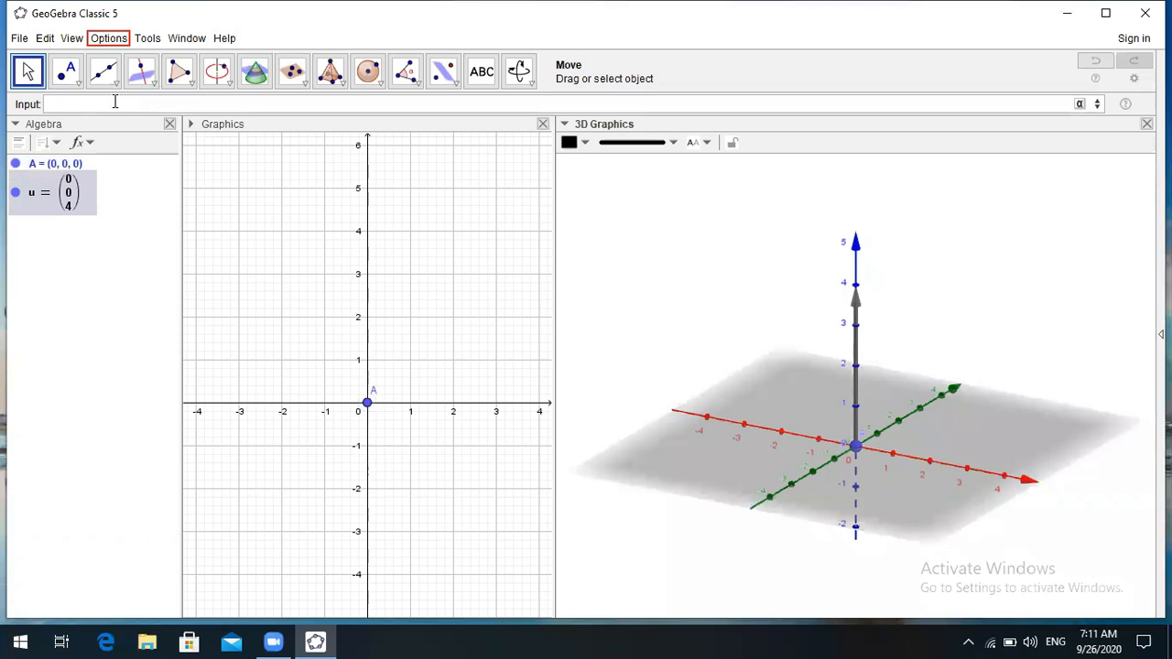
- Set the interface font size to 16 pt under Options > Font Size
click(108, 38)
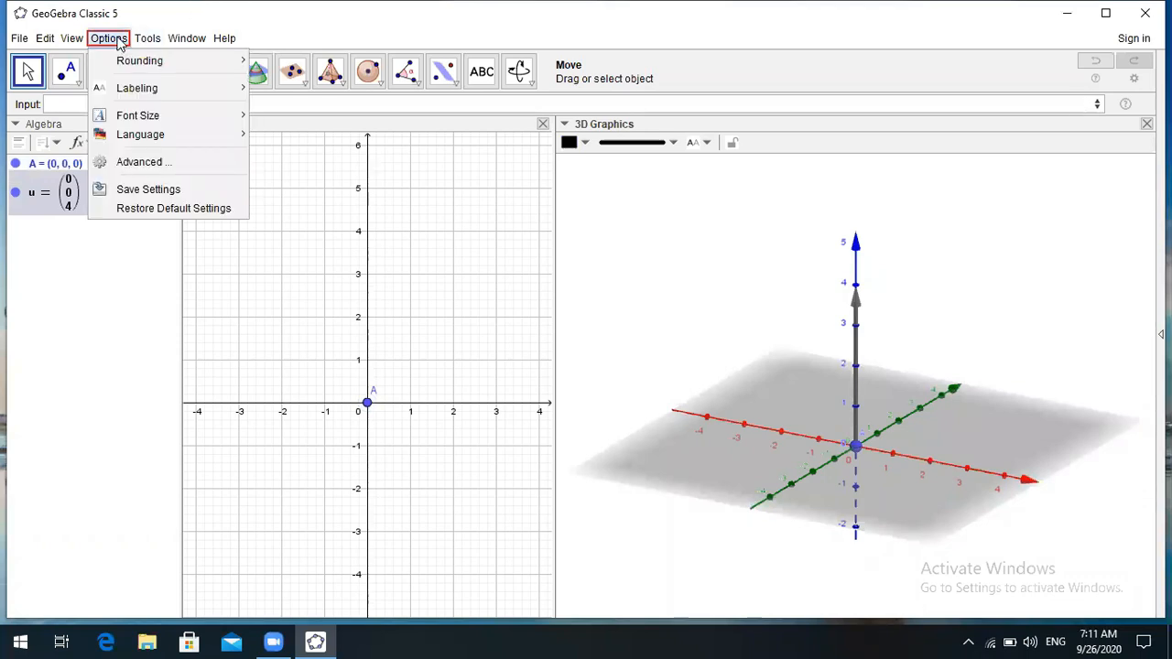
mouse_move(142, 63)
mouse_move(148, 119)
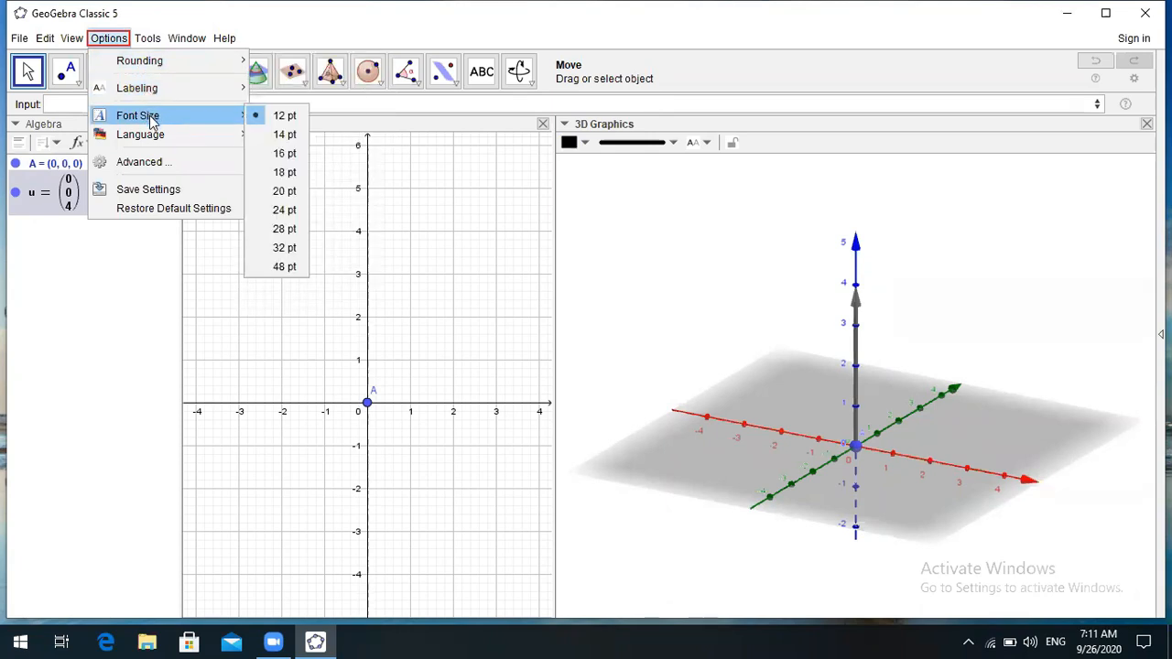
click(285, 153)
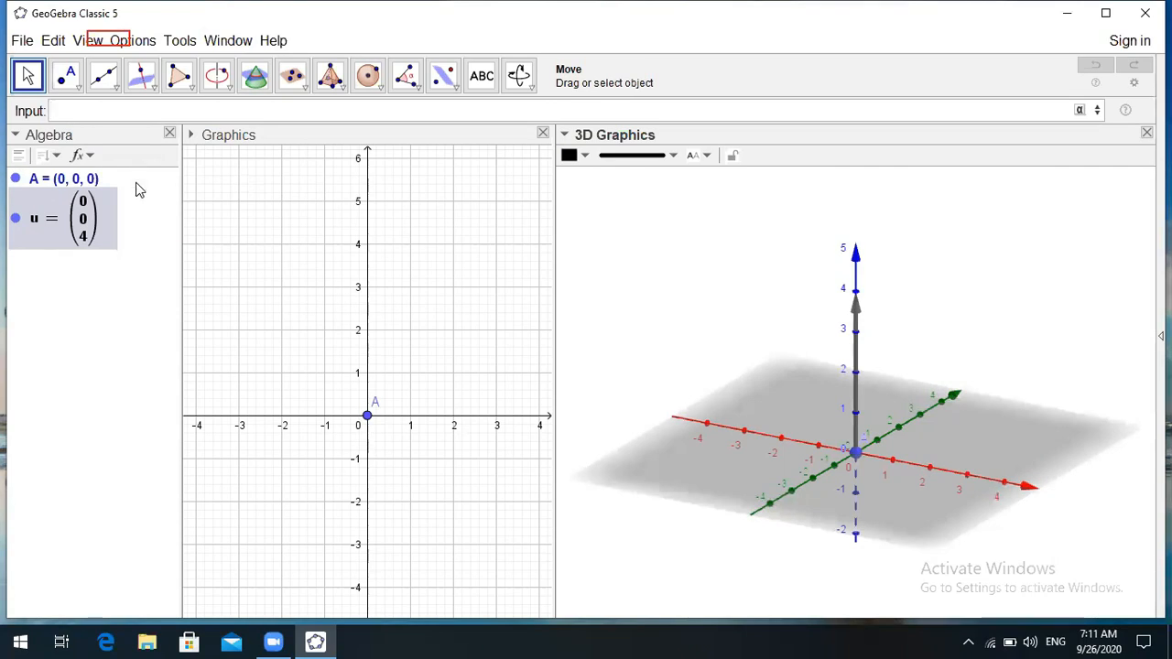
- Delete vector u from the Algebra view, leaving only point A = (0, 0, 0)
click(85, 227)
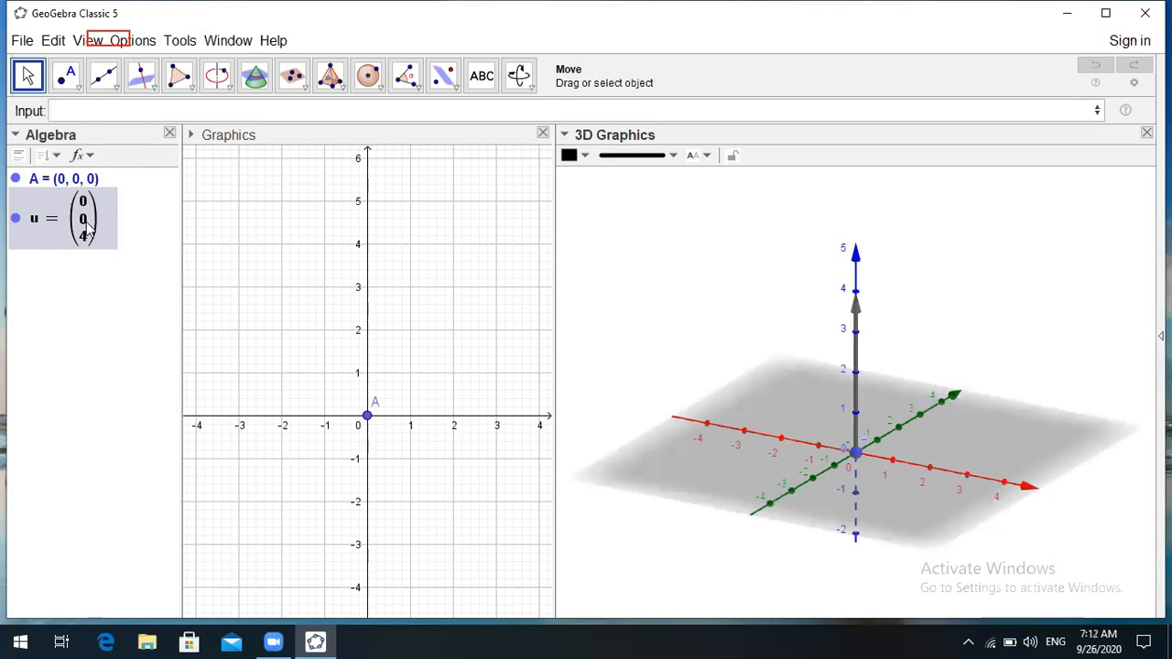
key(Delete)
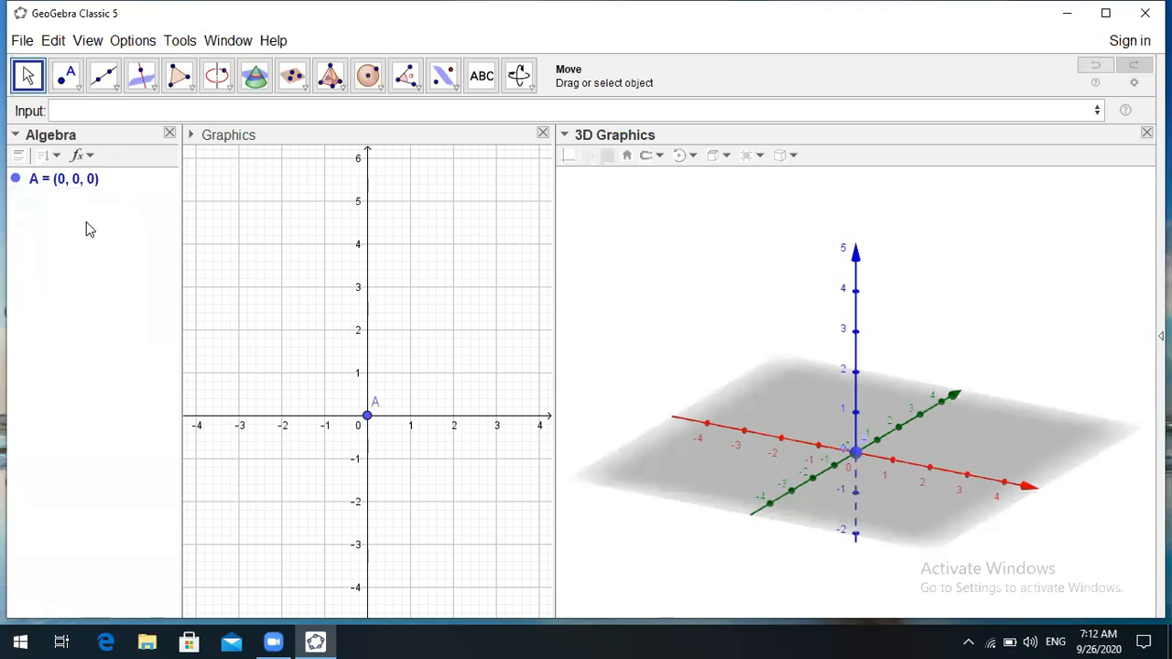
right_click(89, 229)
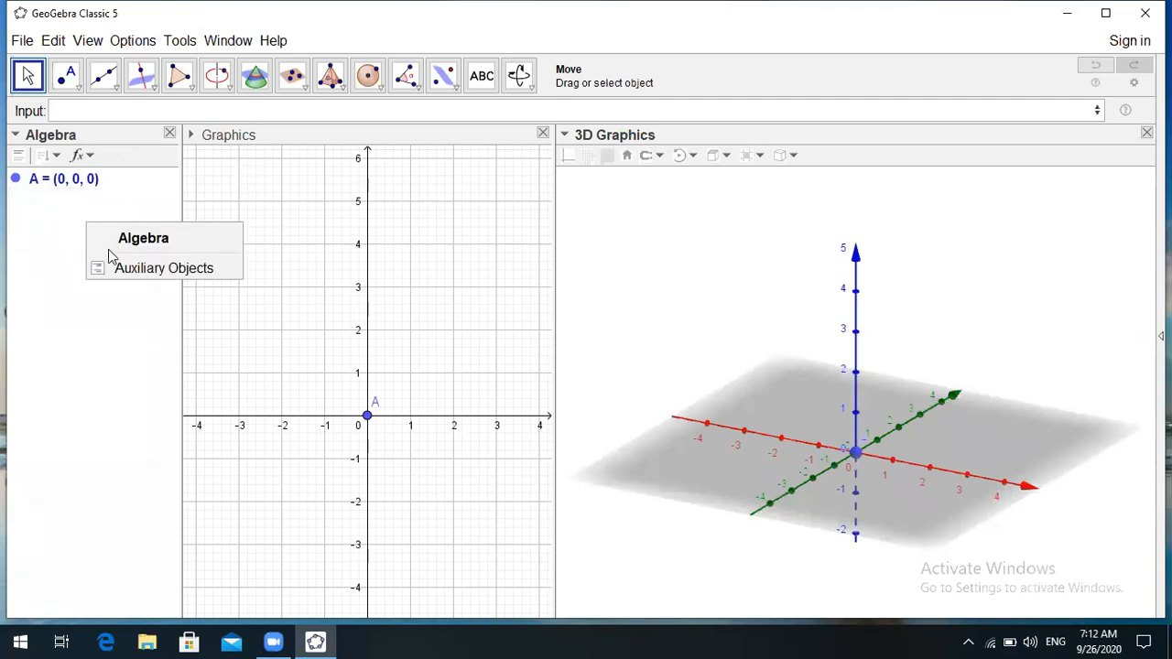
click(64, 306)
click(67, 109)
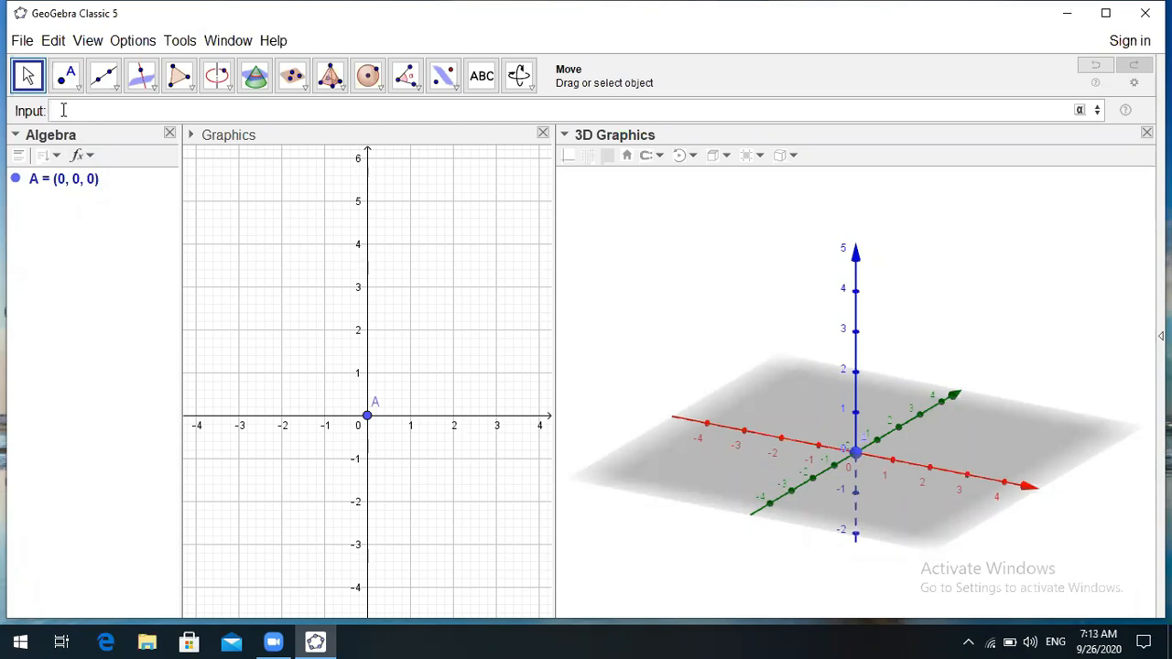
- Enter Vector((0,0,4)) to recreate vector u pointing 4 units up the z-axis
text(vector)
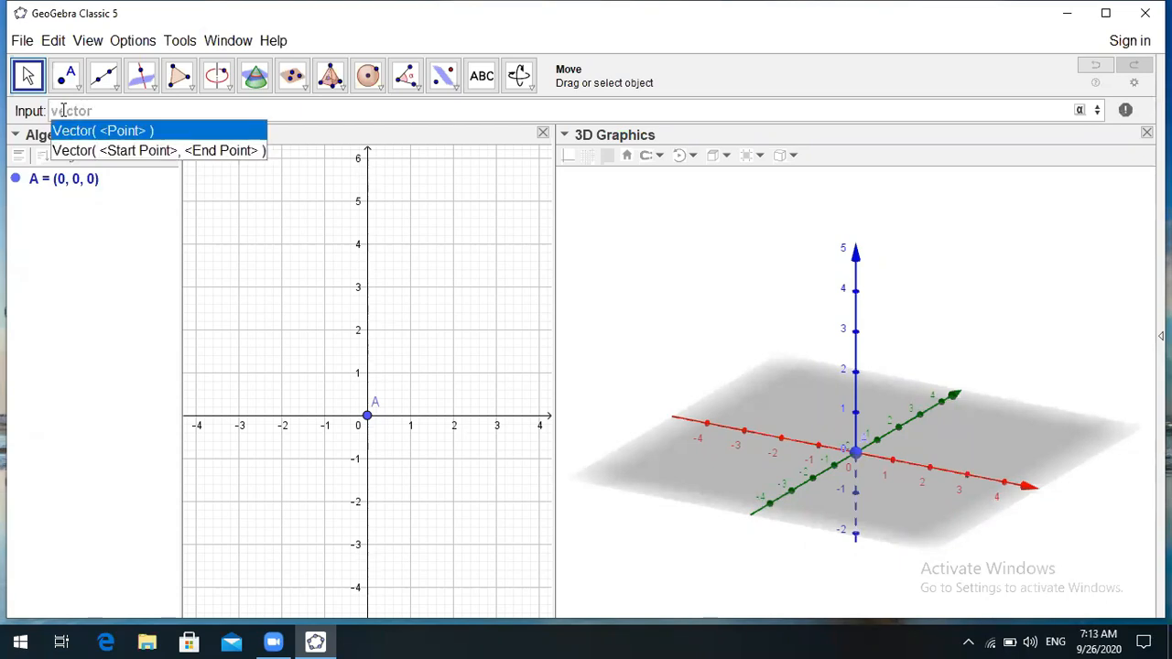
key(Escape)
text(()
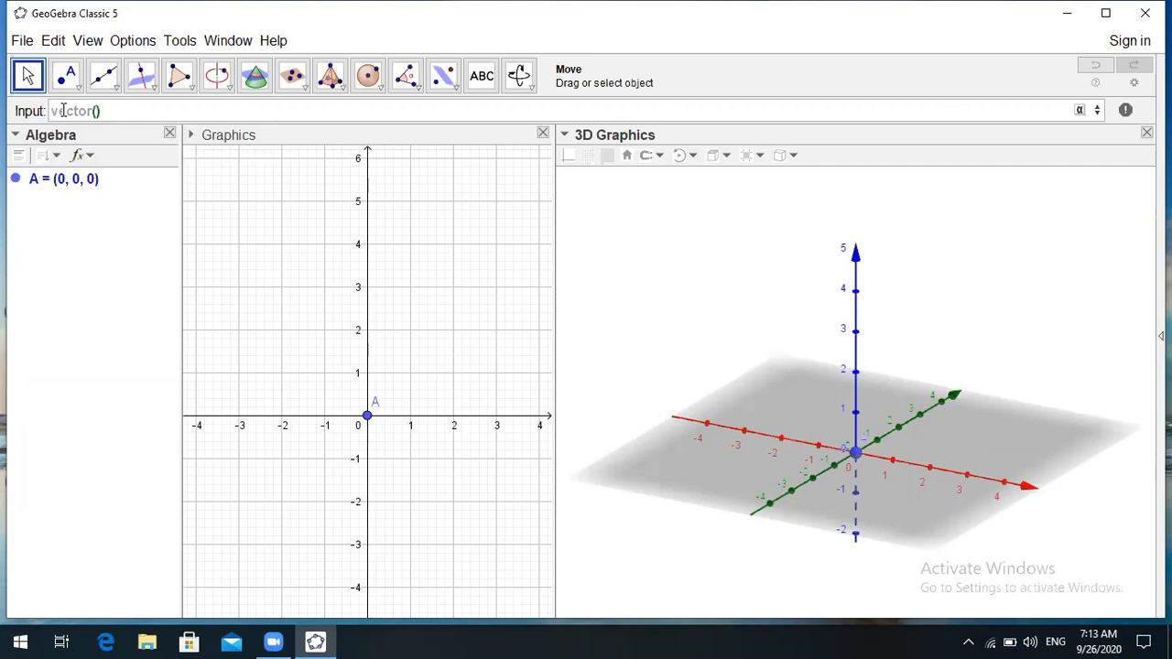
text((0,0,4)
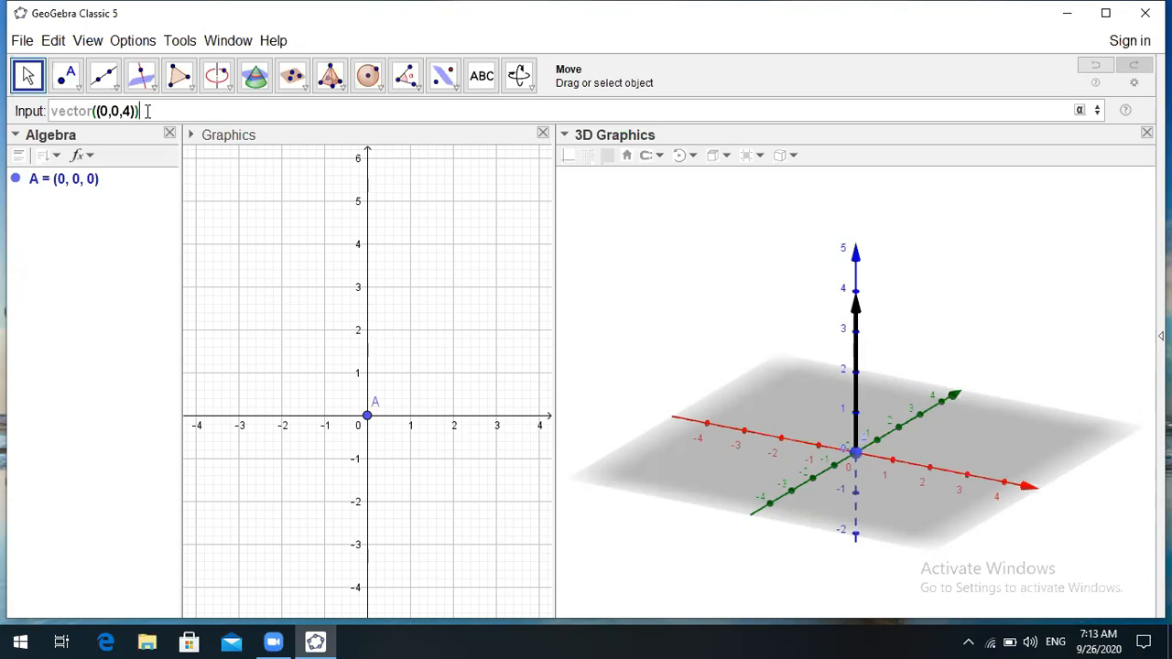
key(Return)
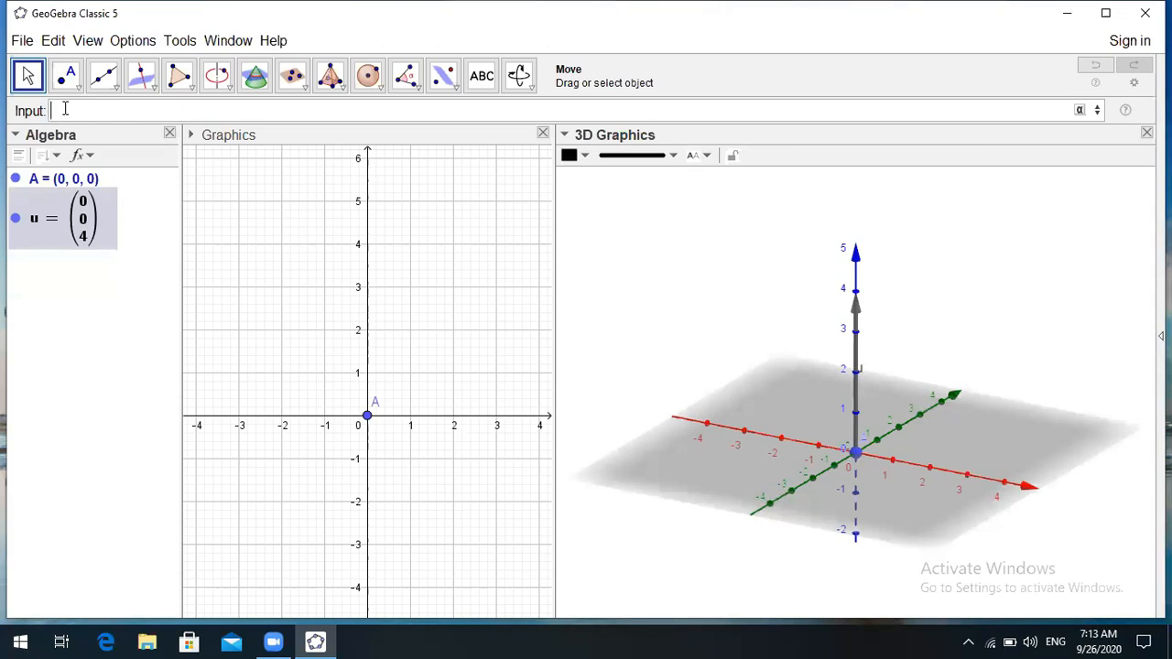
- Create circle c as Circle(A, 3, u): radius 3 around A, perpendicular to u
text(clrcl)
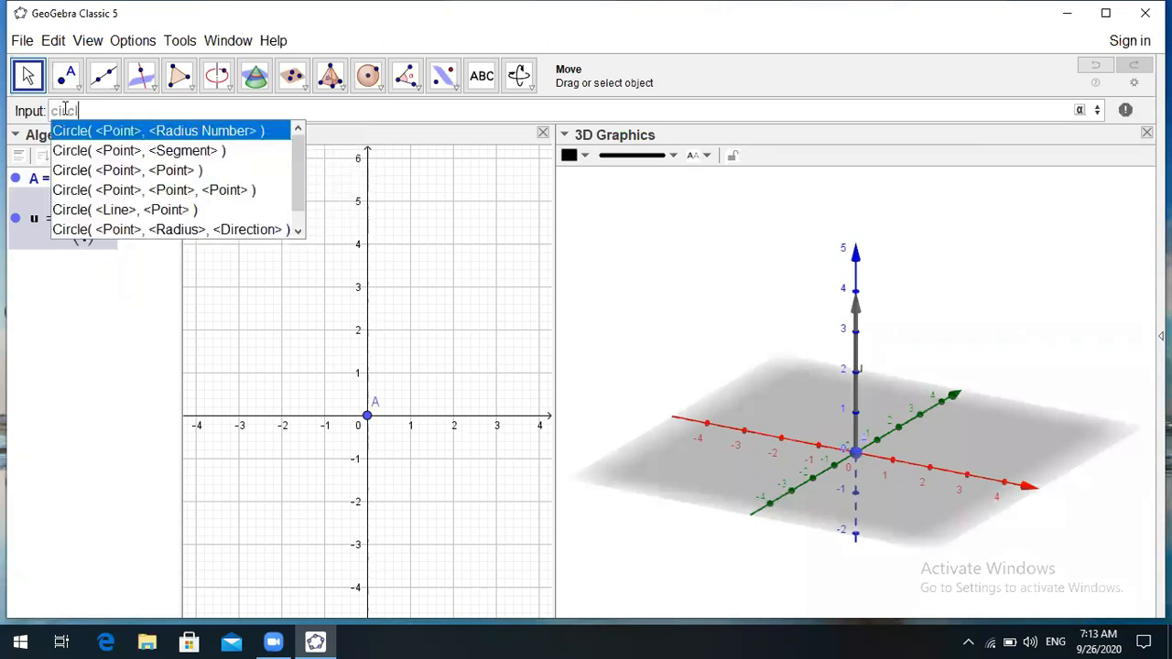
text(e)
click(122, 230)
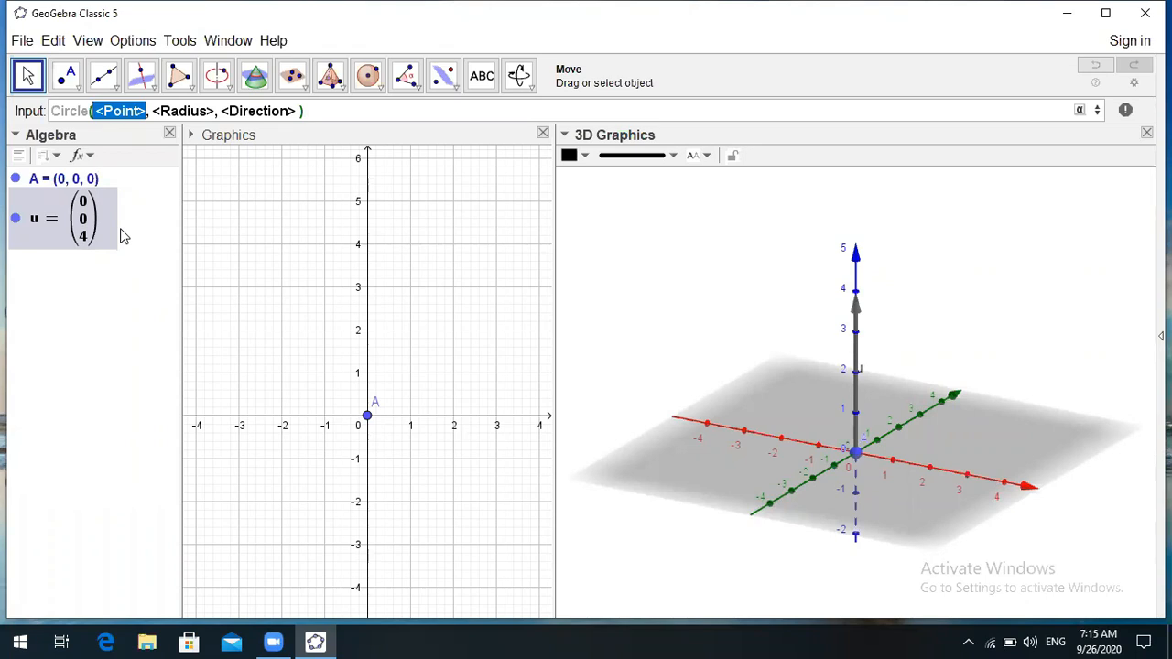
text(A)
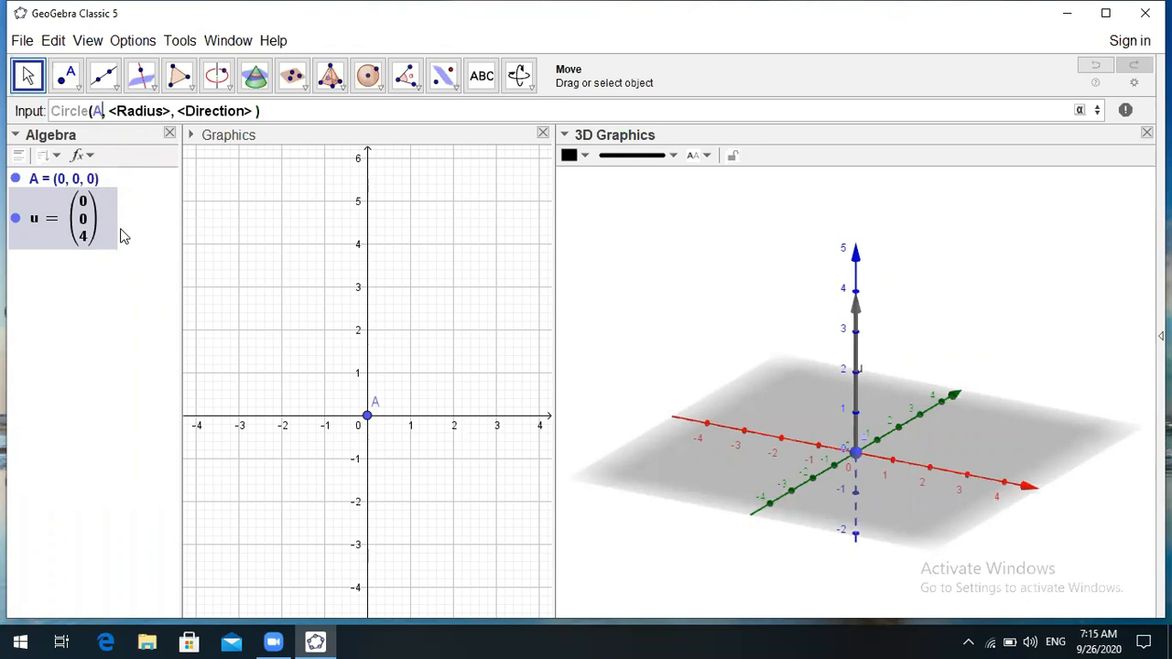
key(Tab)
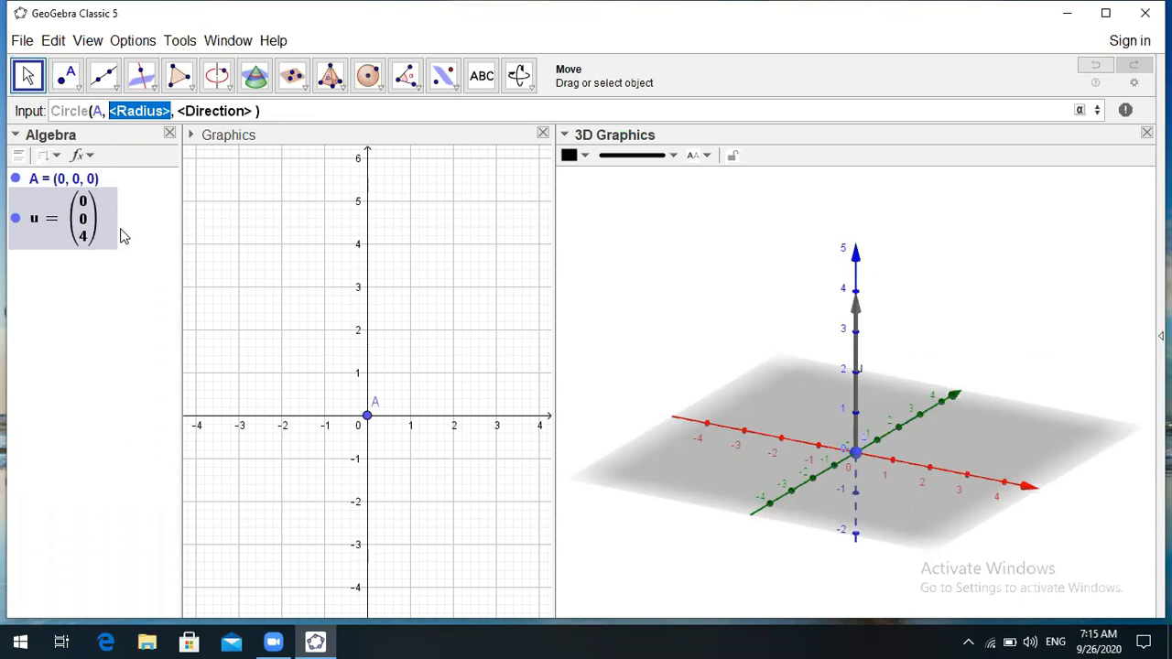
text(3)
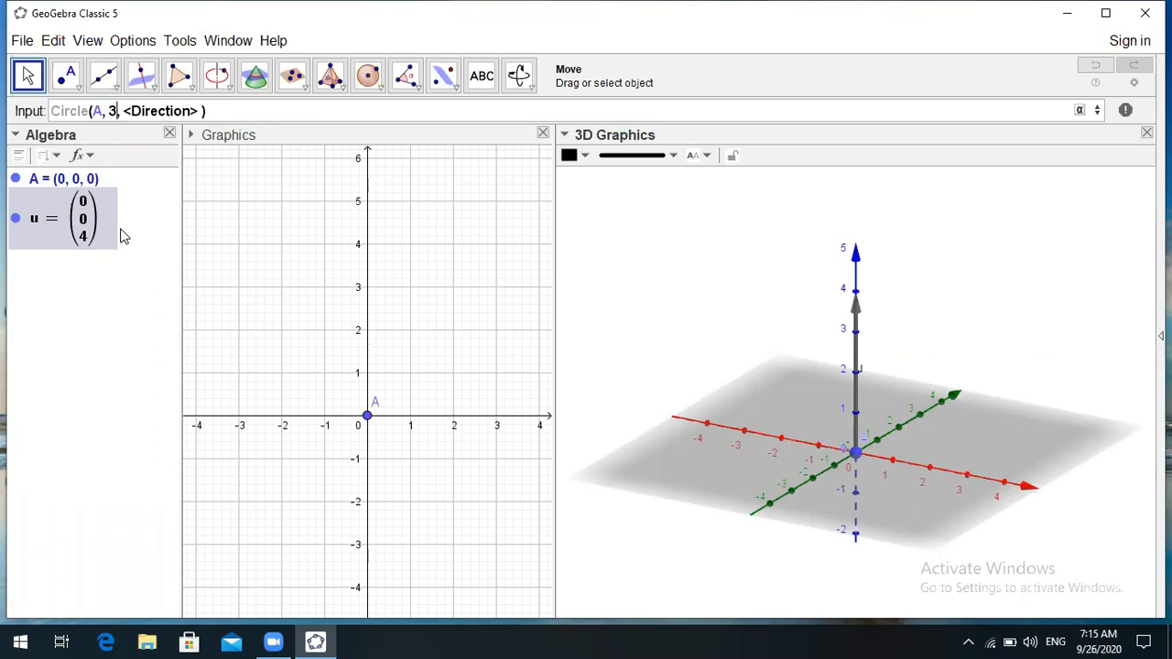
key(Tab)
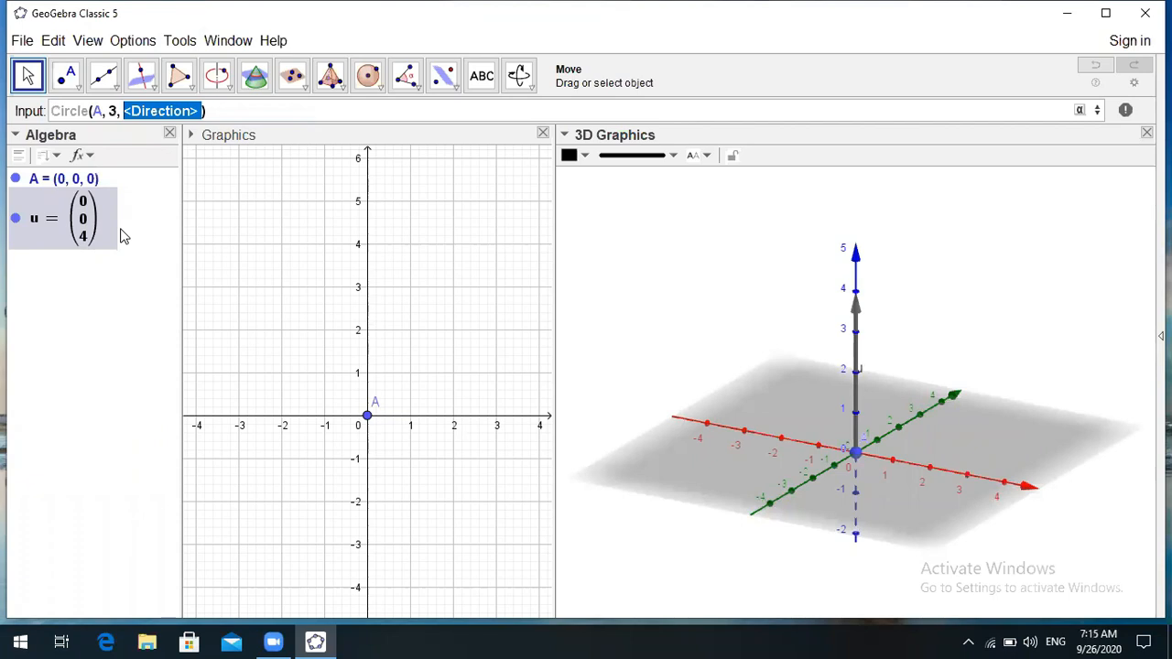
text(u)
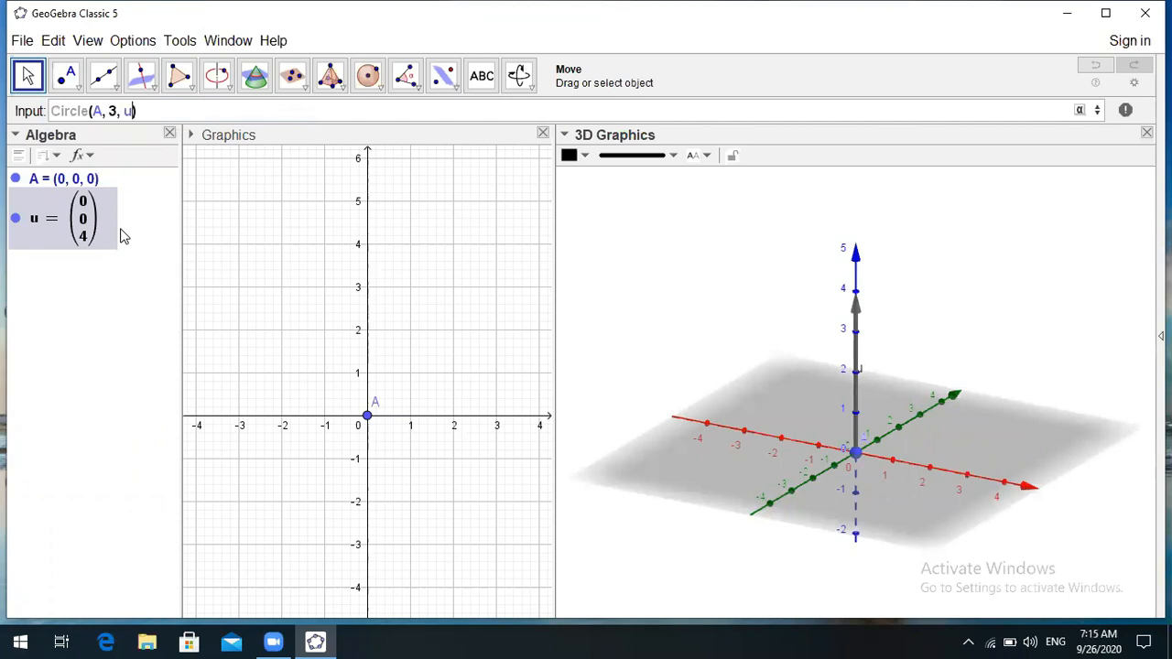
key(Return)
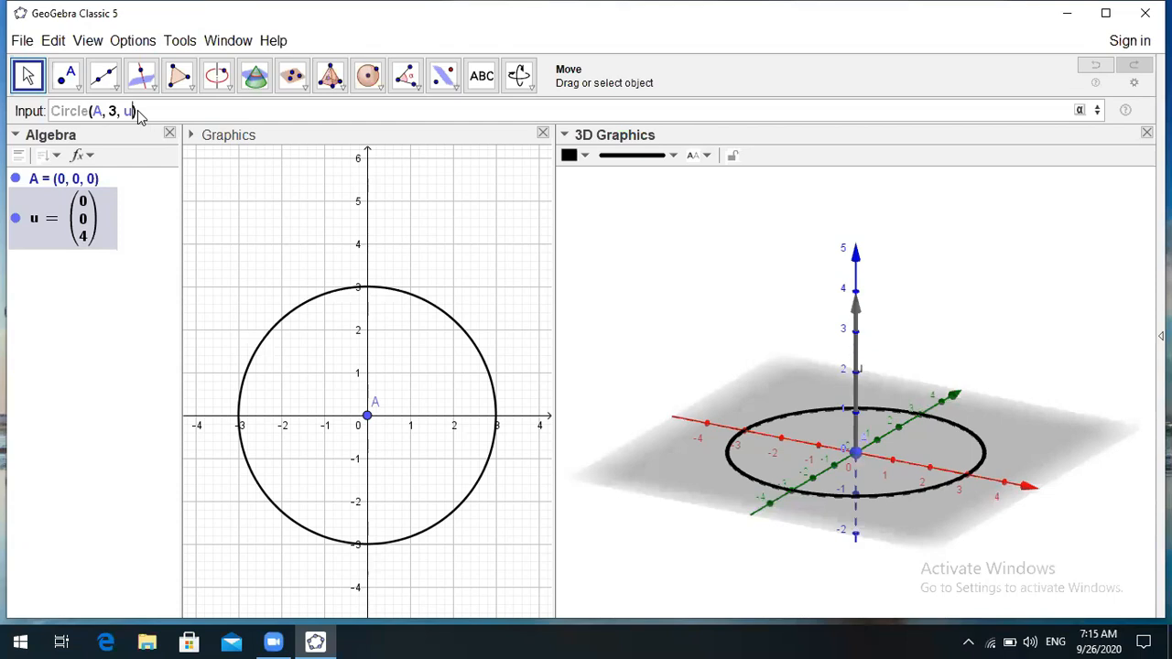
key(Return)
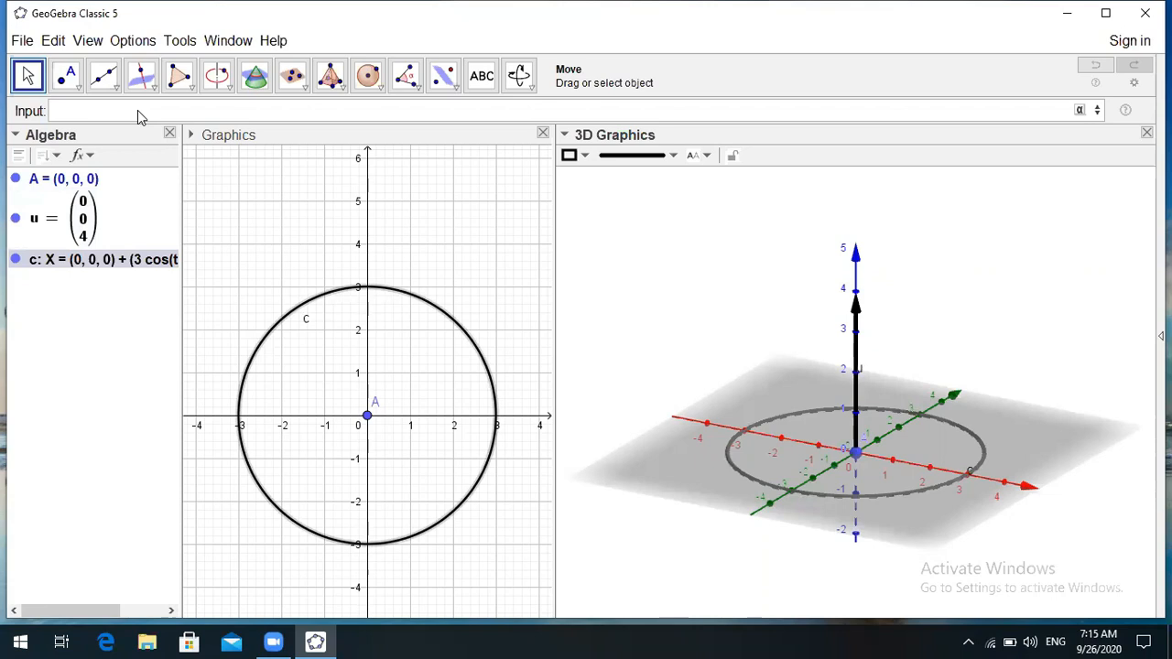
- Set the Algebra view's descriptions to Definition so objects read like Circle(A, 3, u)
click(89, 157)
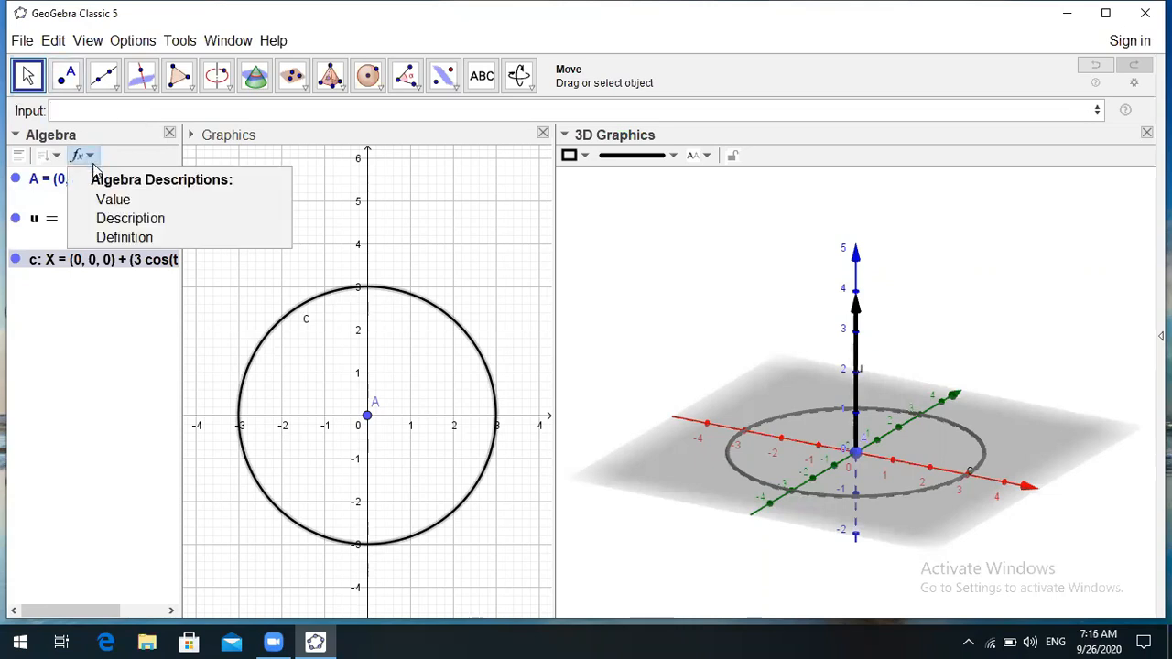
click(120, 240)
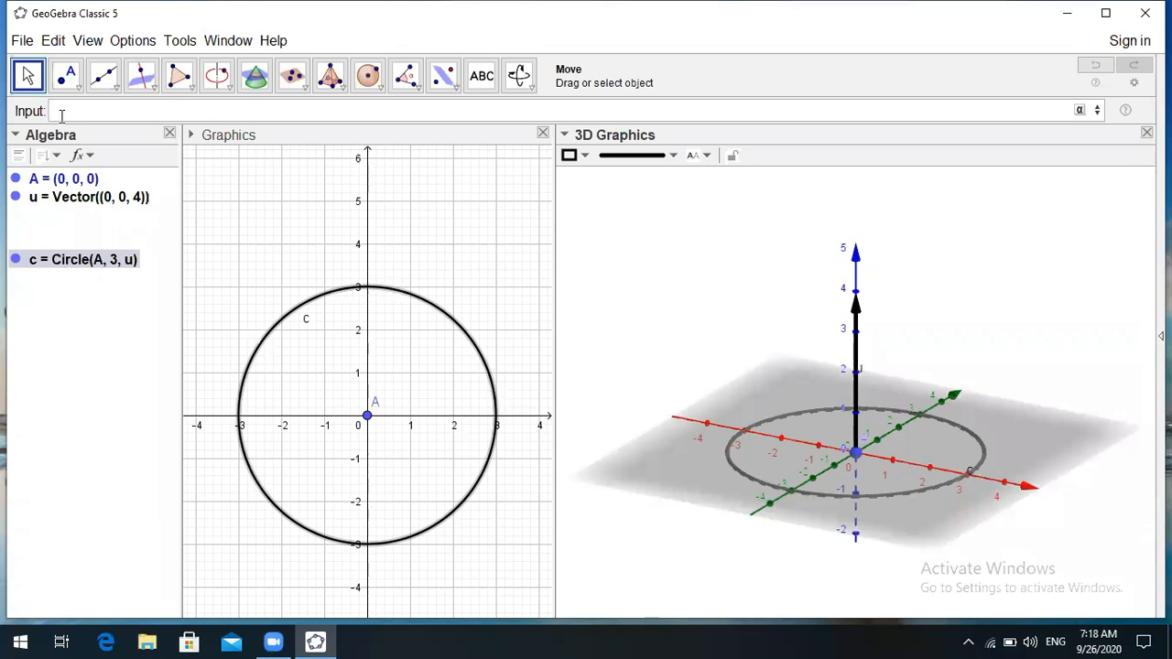
- Enter Translate(c, u) to create circle c', lifted 4 units up the z-axis
text(t)
text(annlate)
click(78, 111)
text(s)
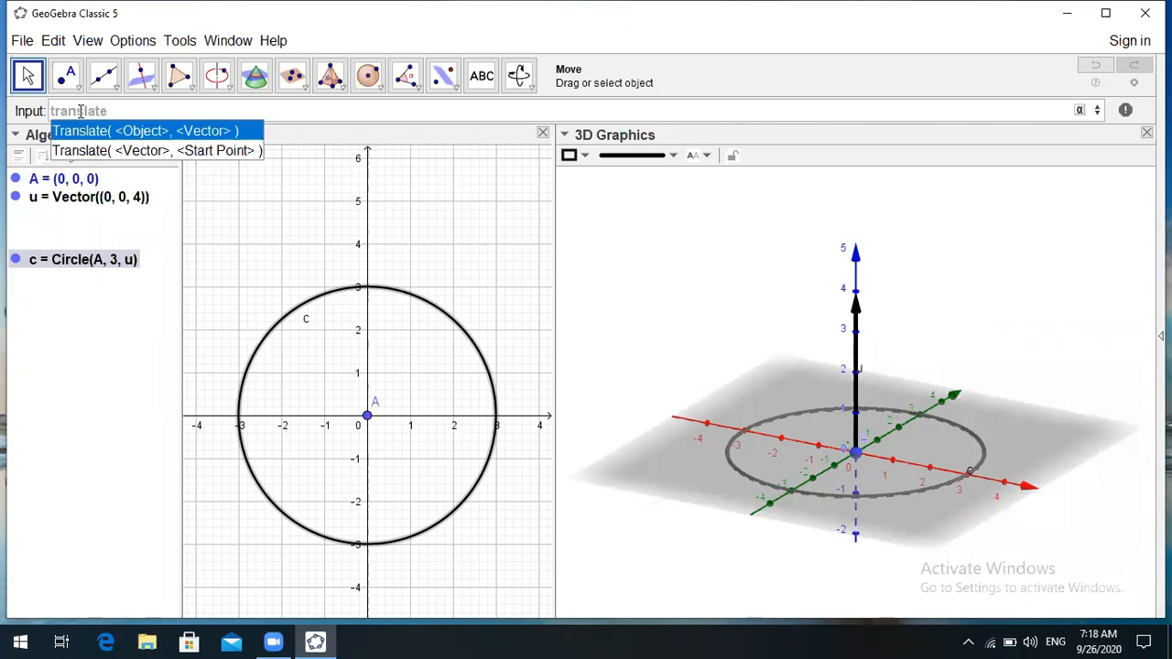
click(158, 133)
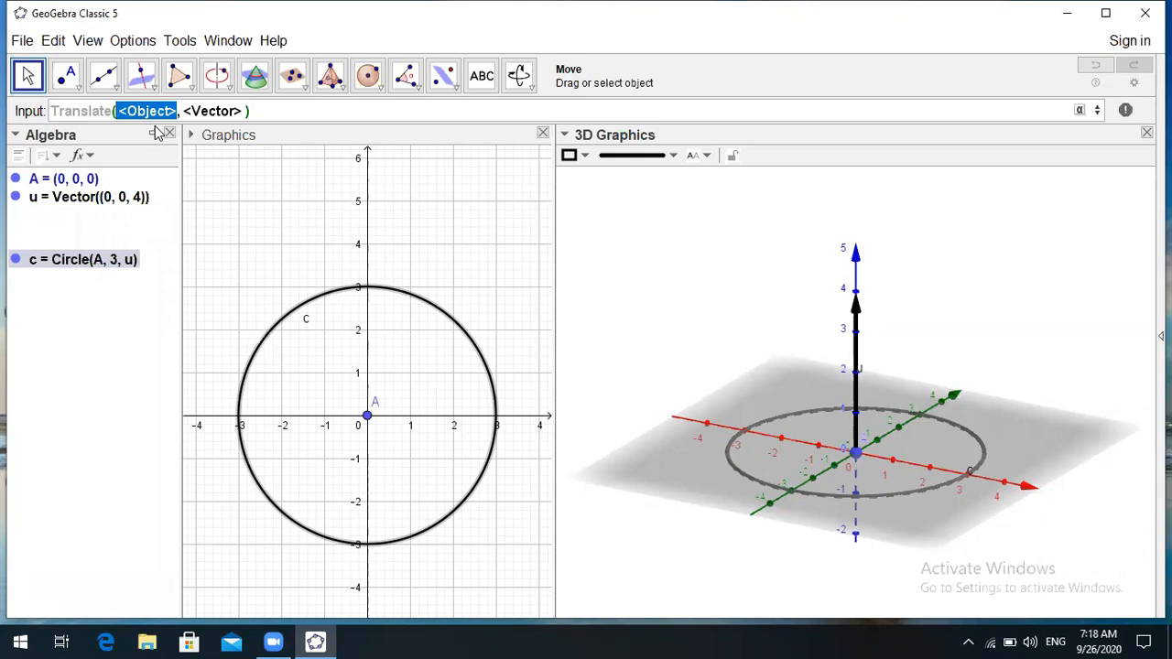
text(c)
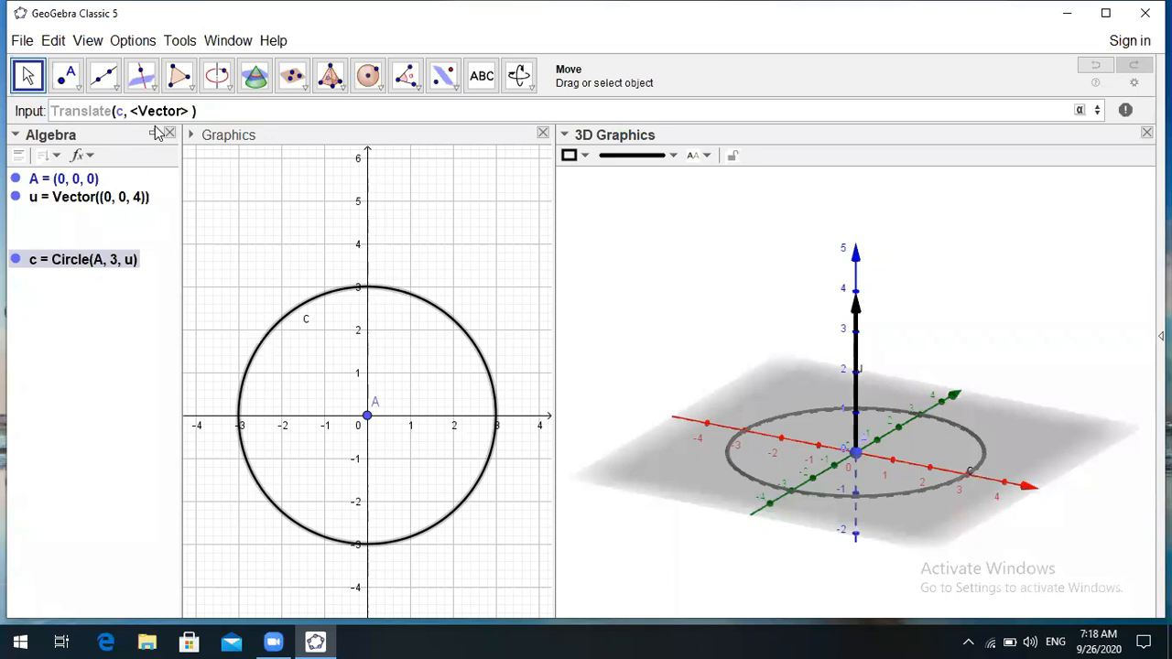
key(Tab)
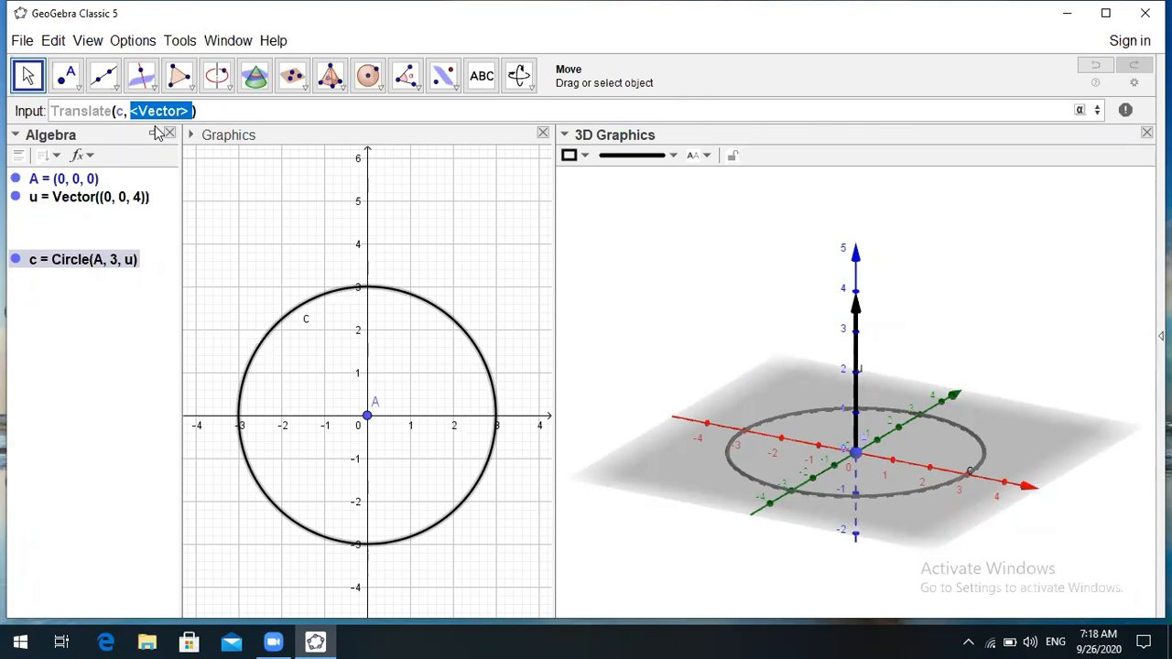
text(u)
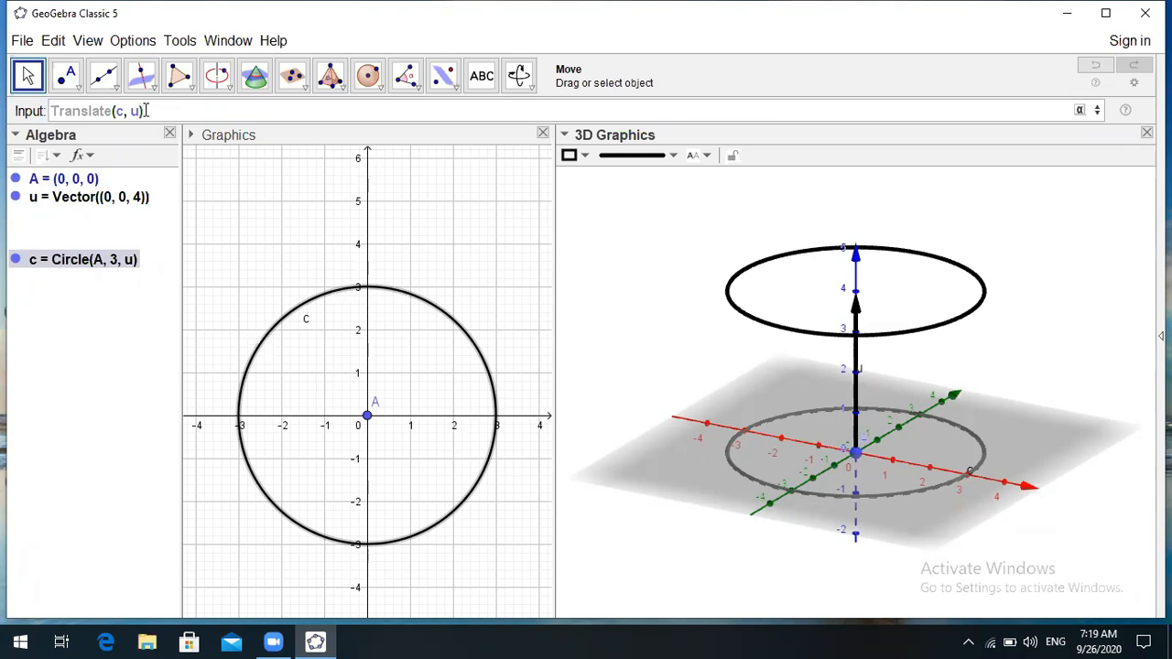
key(Return)
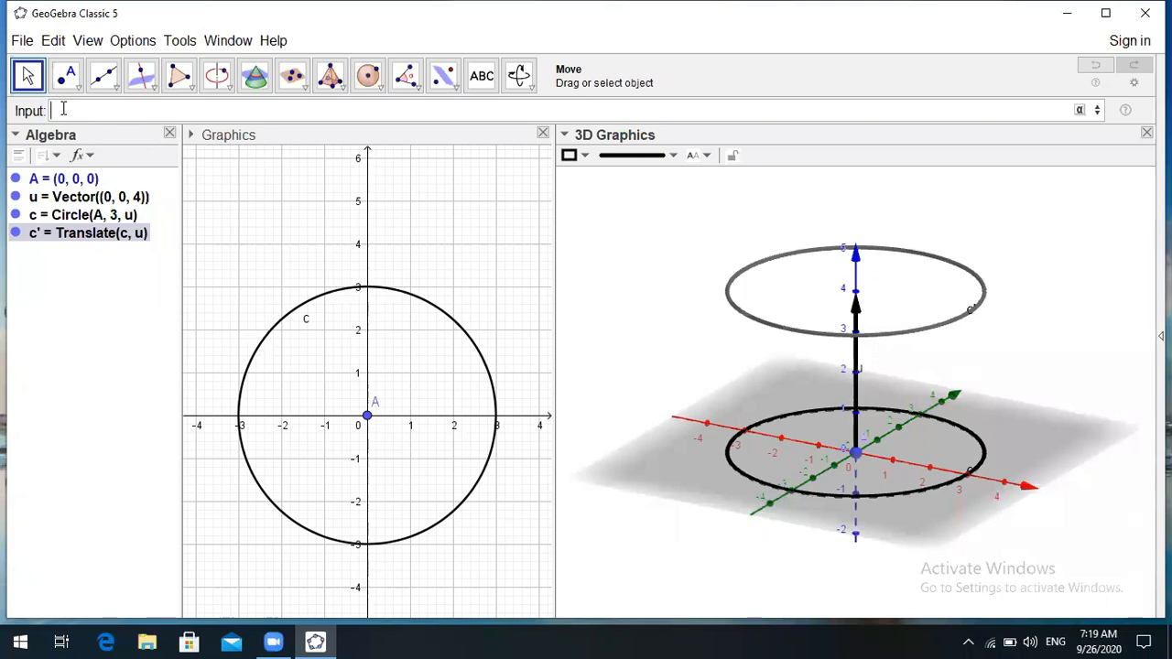
- Create point B = Point(c) on circle c at (3, 0), then return to the Move tool
text(p)
text(l)
text(int)
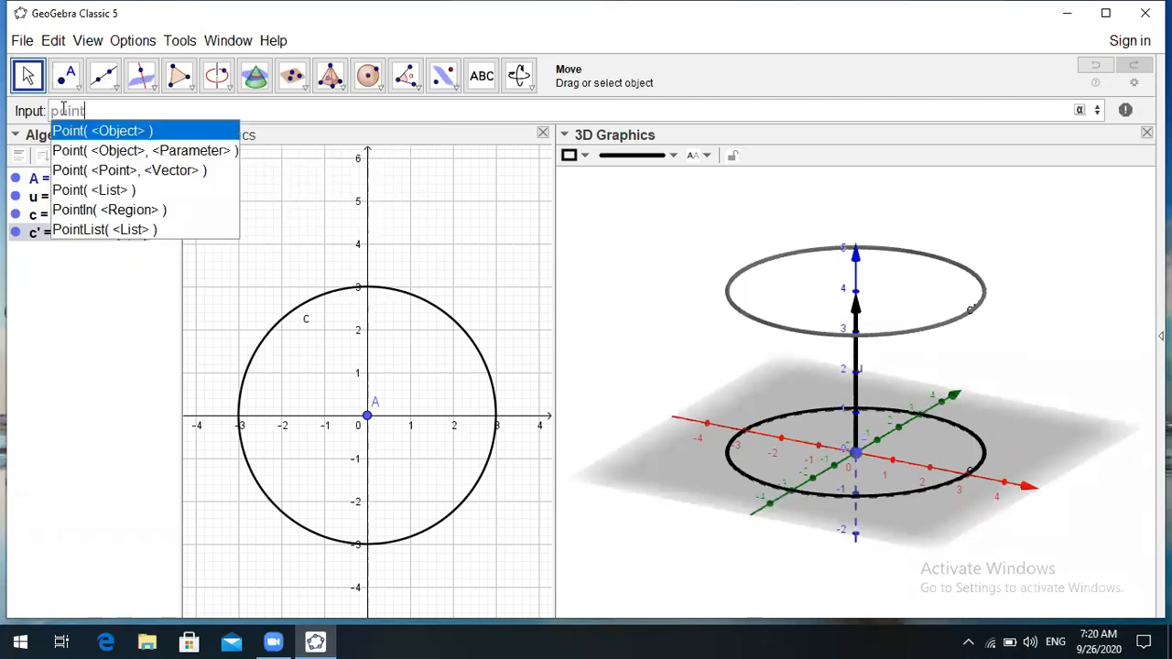
text(()
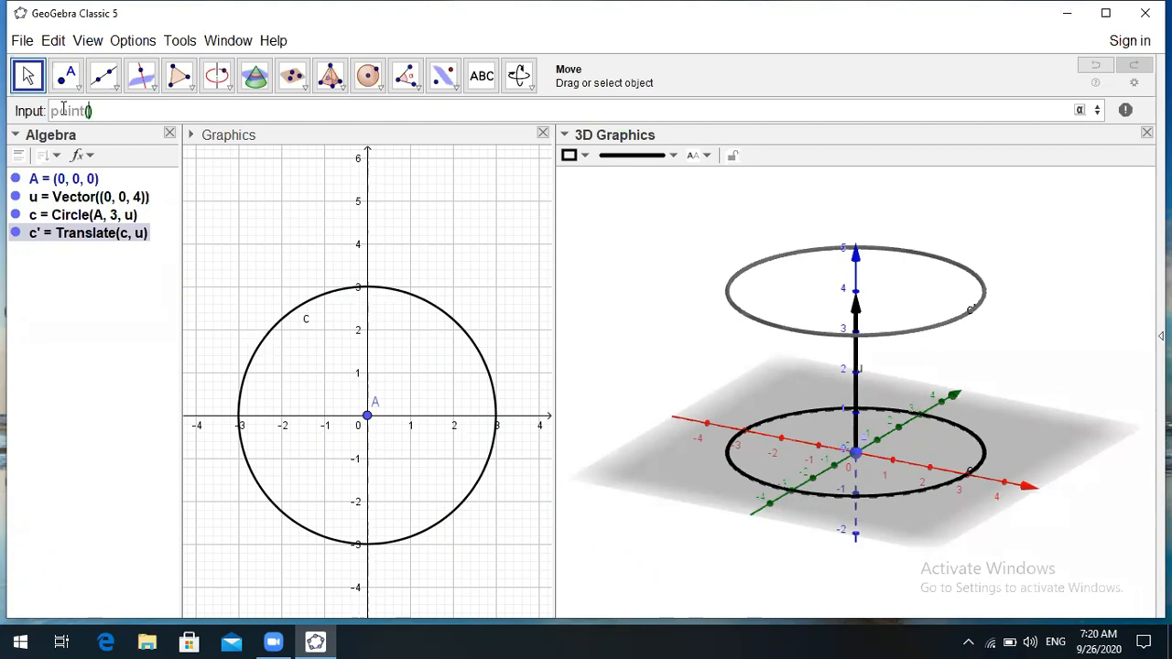
text(c)
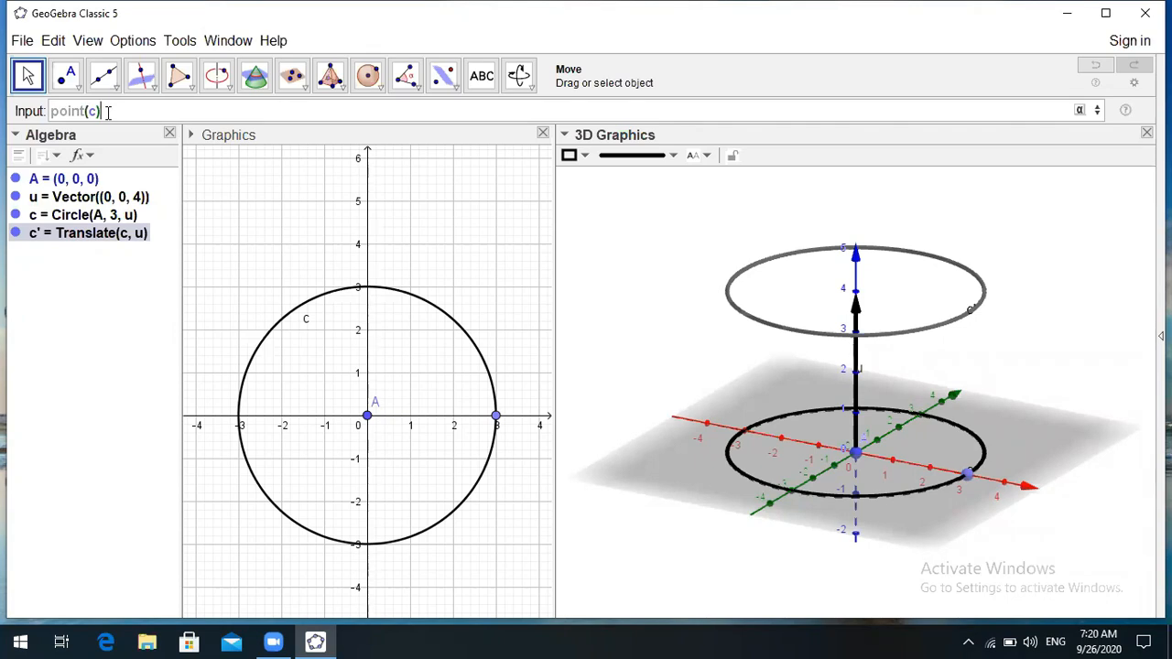
key(Return)
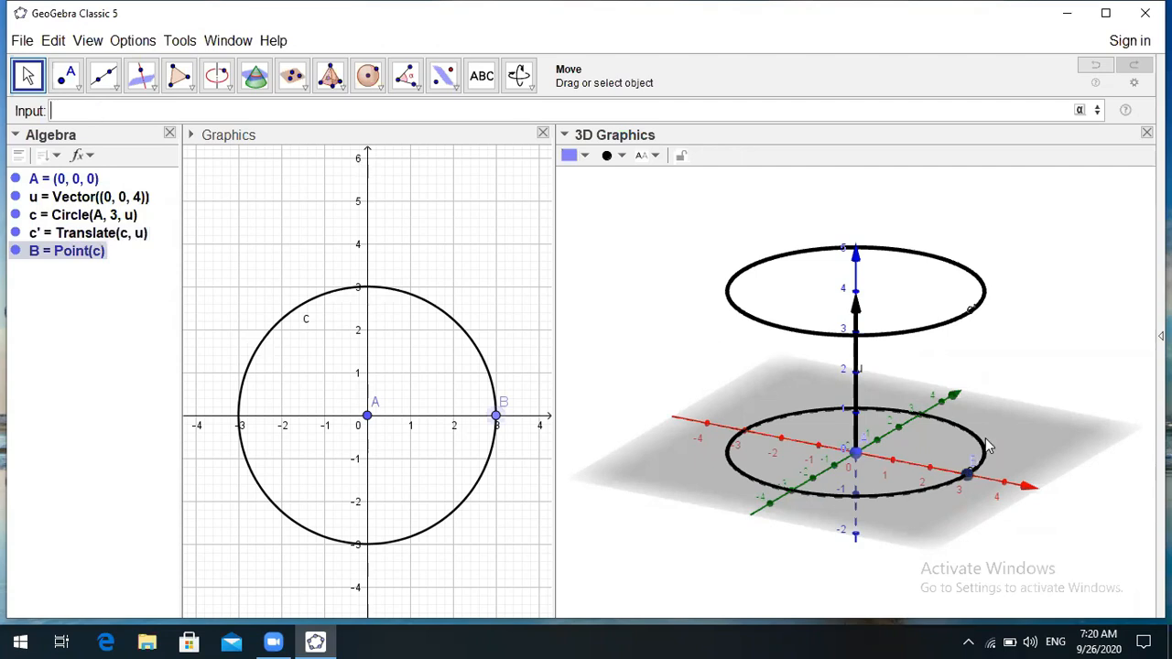
click(38, 85)
- Tilt the 3D view to see both circles and point B more from above
mouse_move(974, 472)
mouse_down()
mouse_move(989, 480)
mouse_move(970, 475)
mouse_up()
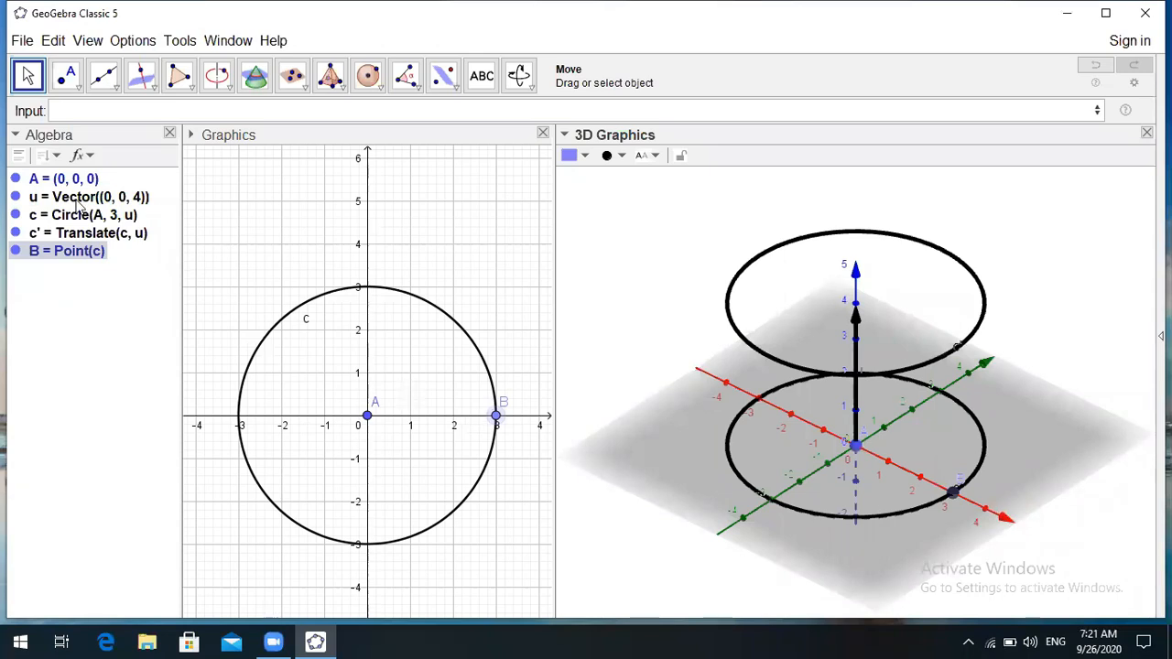
click(61, 112)
- Draft the command perpendicular(B,c') in the Input bar without running it
text(perp)
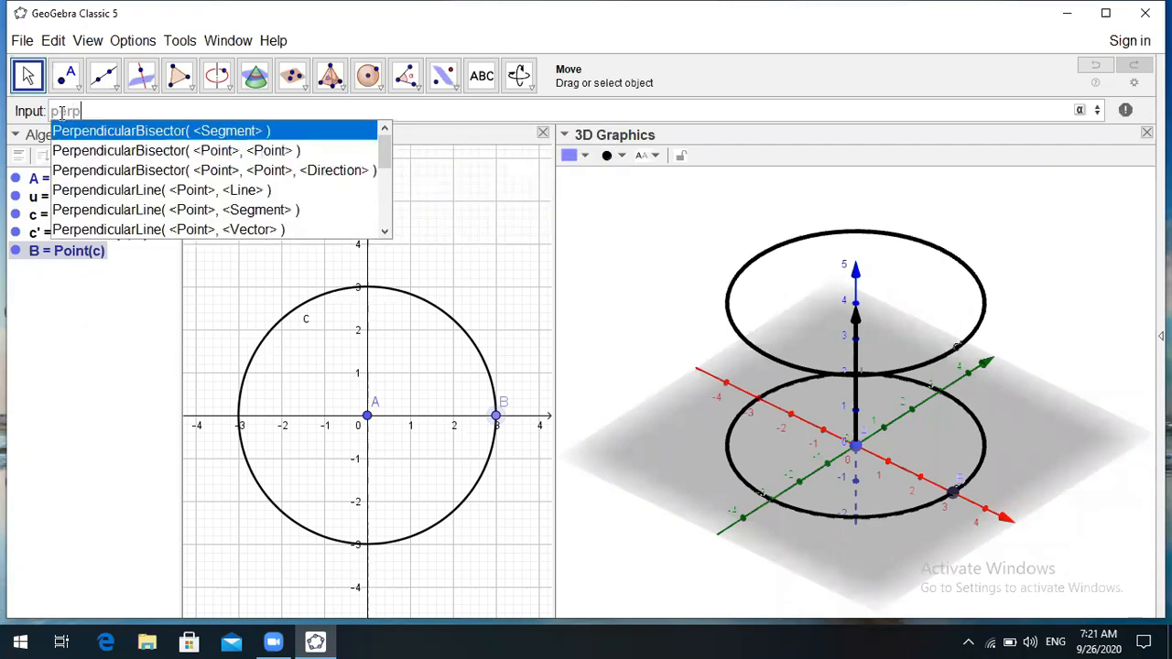
text(end)
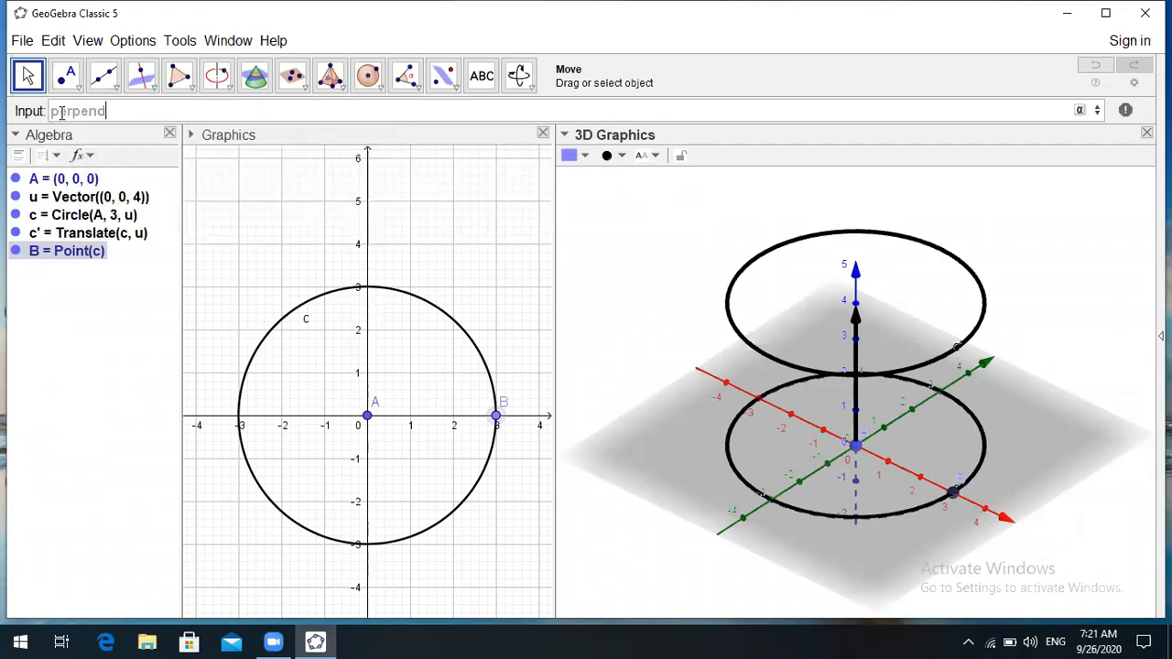
text(icu)
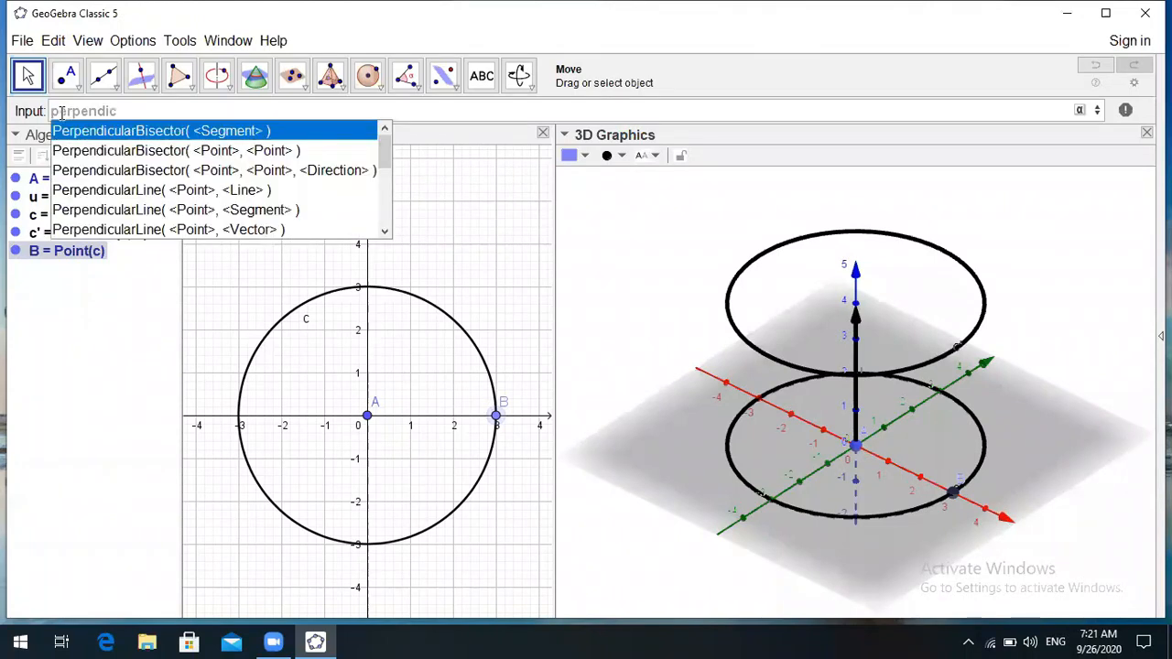
text(ar)
text(()
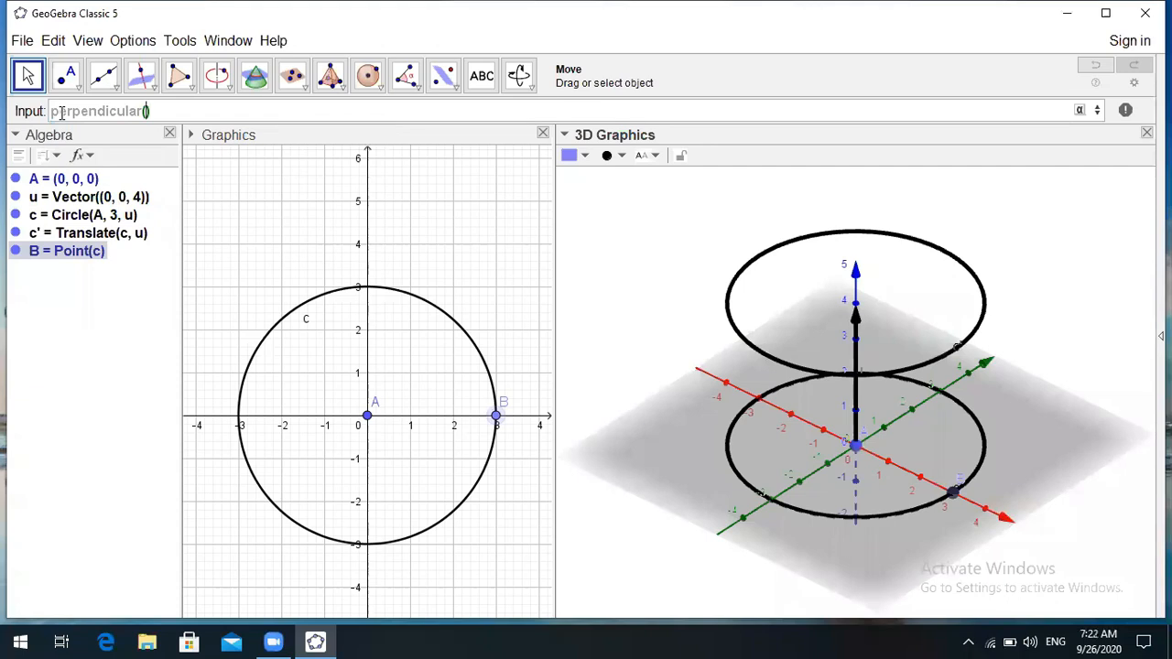
text(B,c')
- Change the draft to perpendicularline(B,c'), previewing a vertical line through B
key(BackSpace)
key(BackSpace)
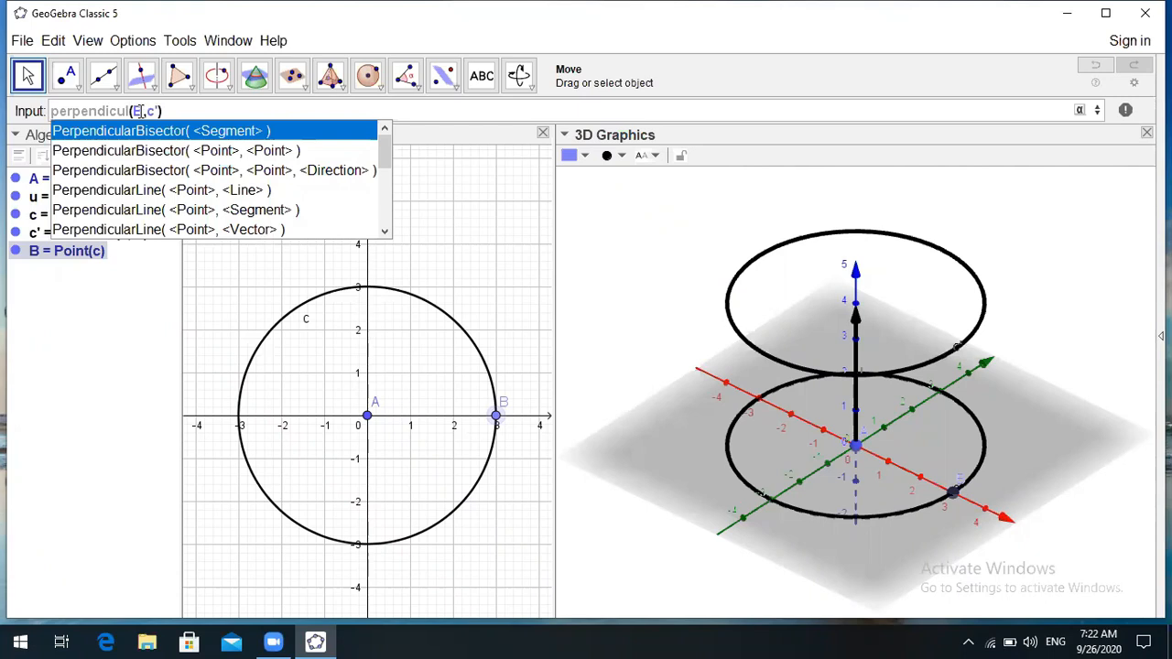
text(arline)
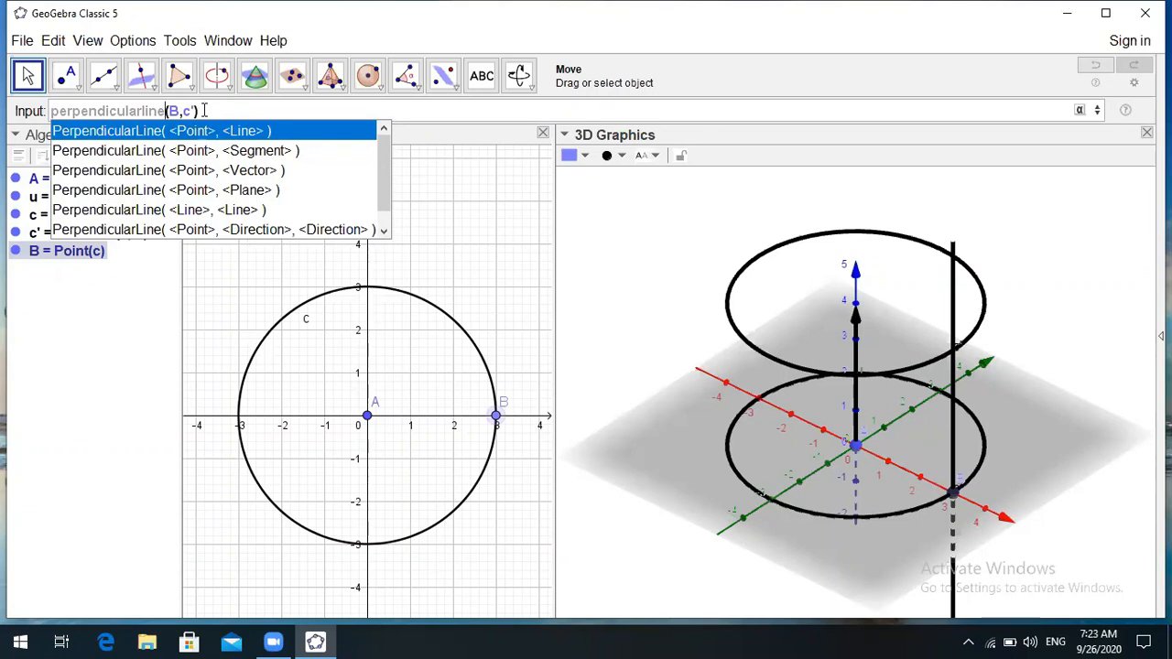
click(203, 110)
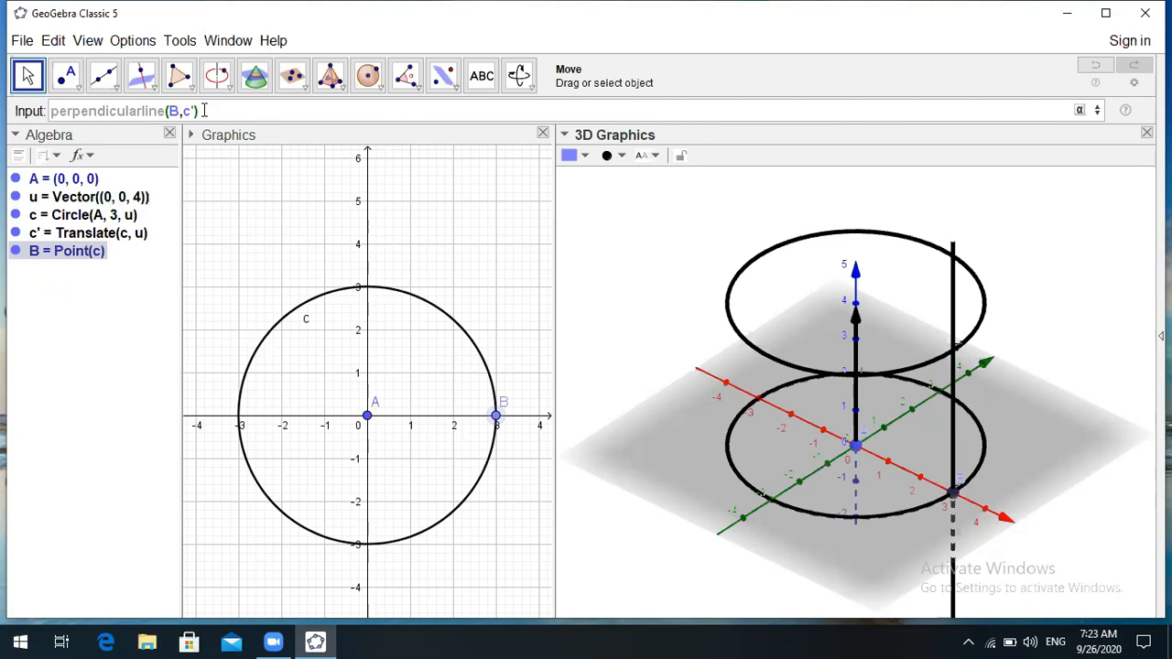
- Run perpendicularline(B,c') to create vertical line f through B
key(Return)
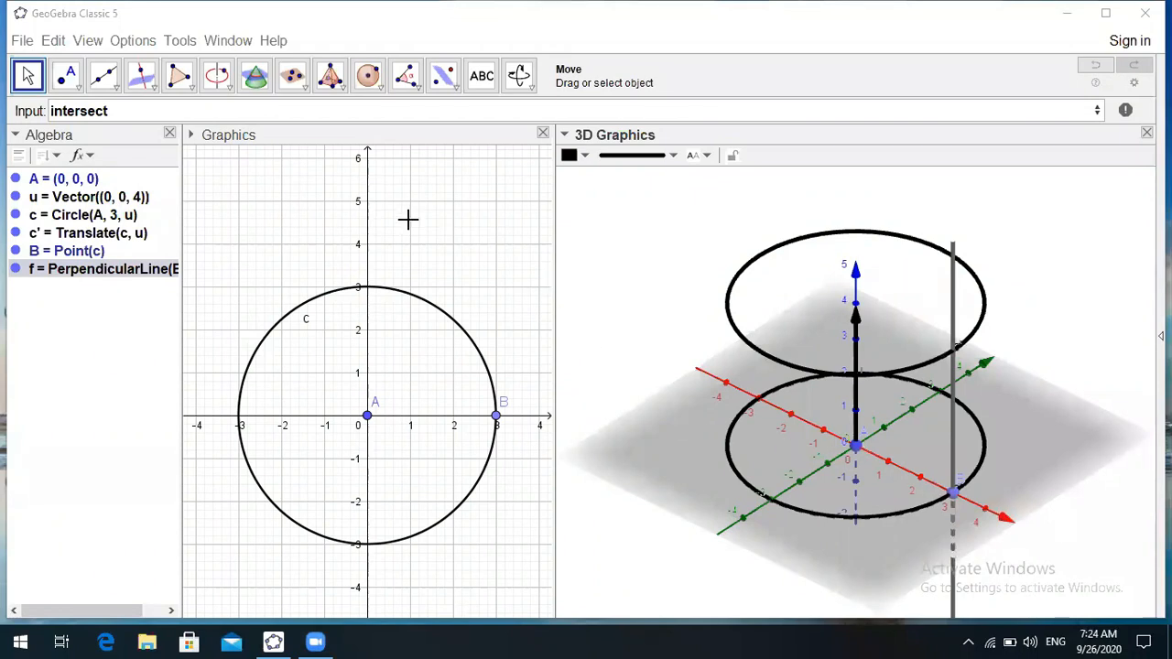
- Enter Intersect(f, c') to create point C where line f meets upper circle c'
click(108, 110)
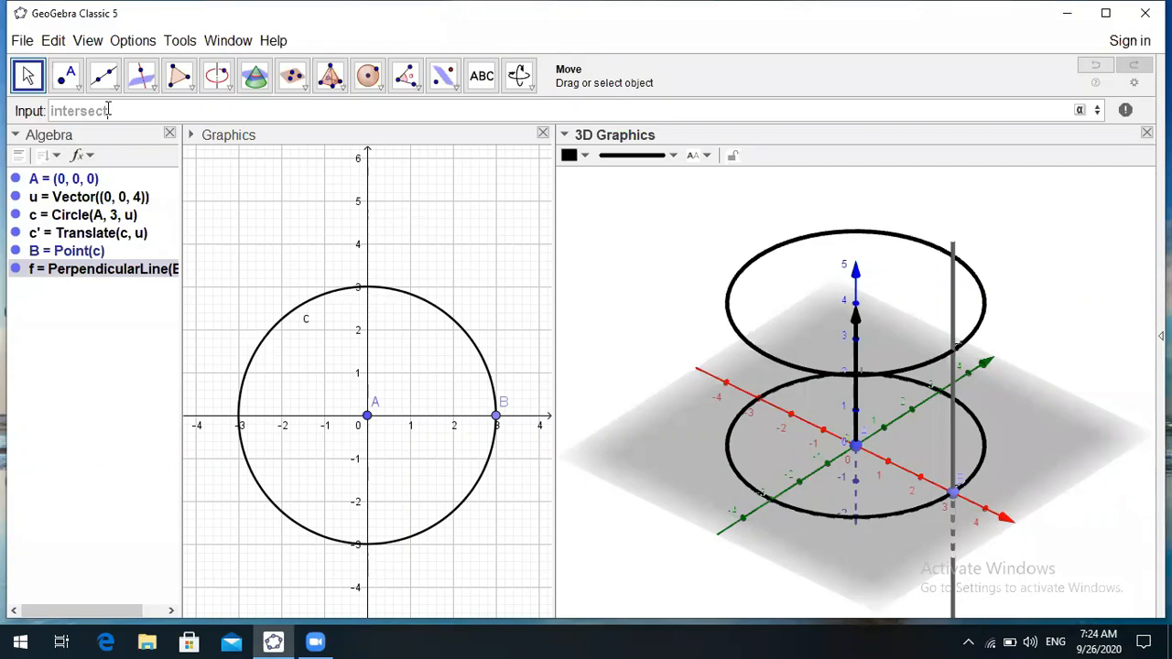
text(()
drag(182, 189, 200, 191)
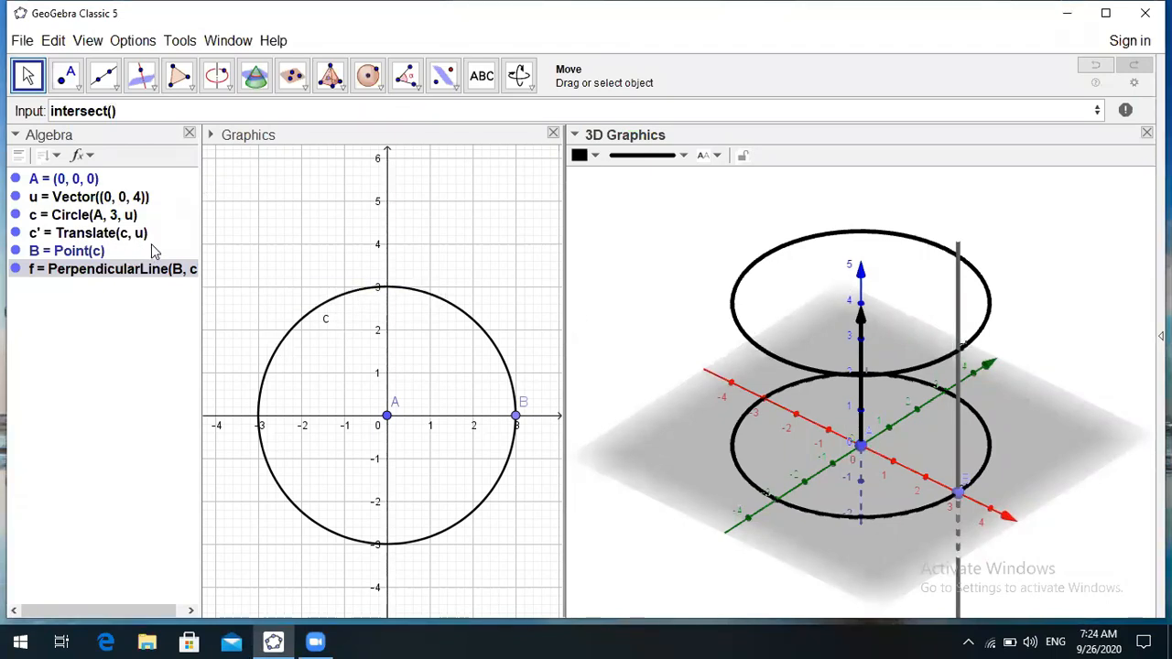
click(111, 111)
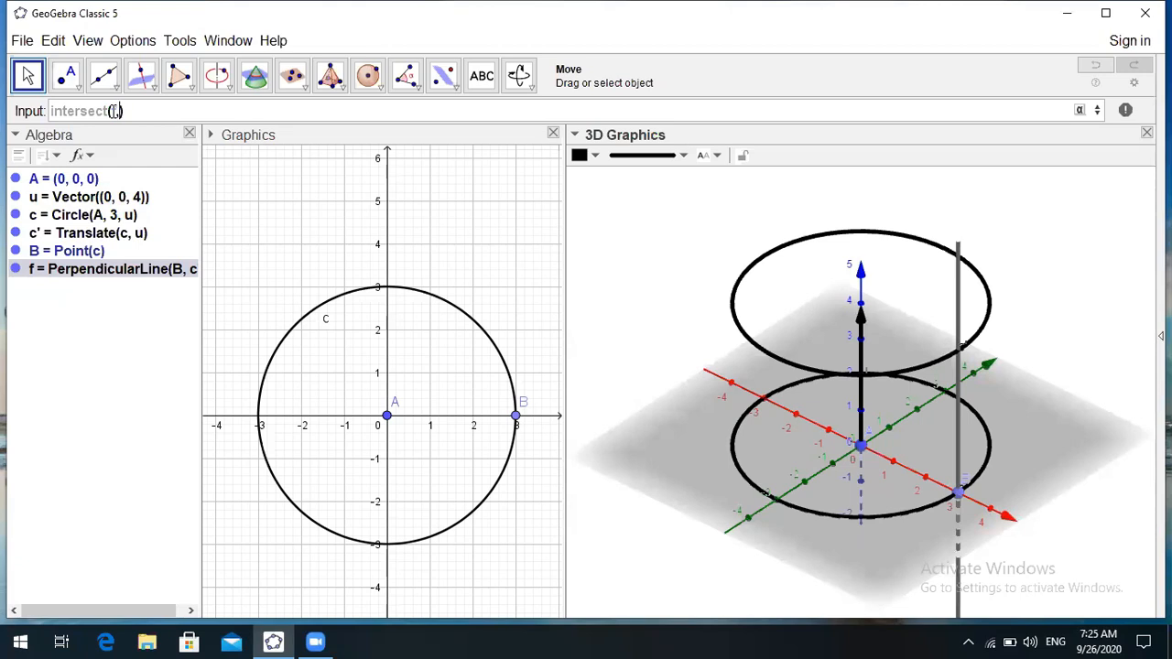
text(,c')
click(113, 111)
text(f)
key(Return)
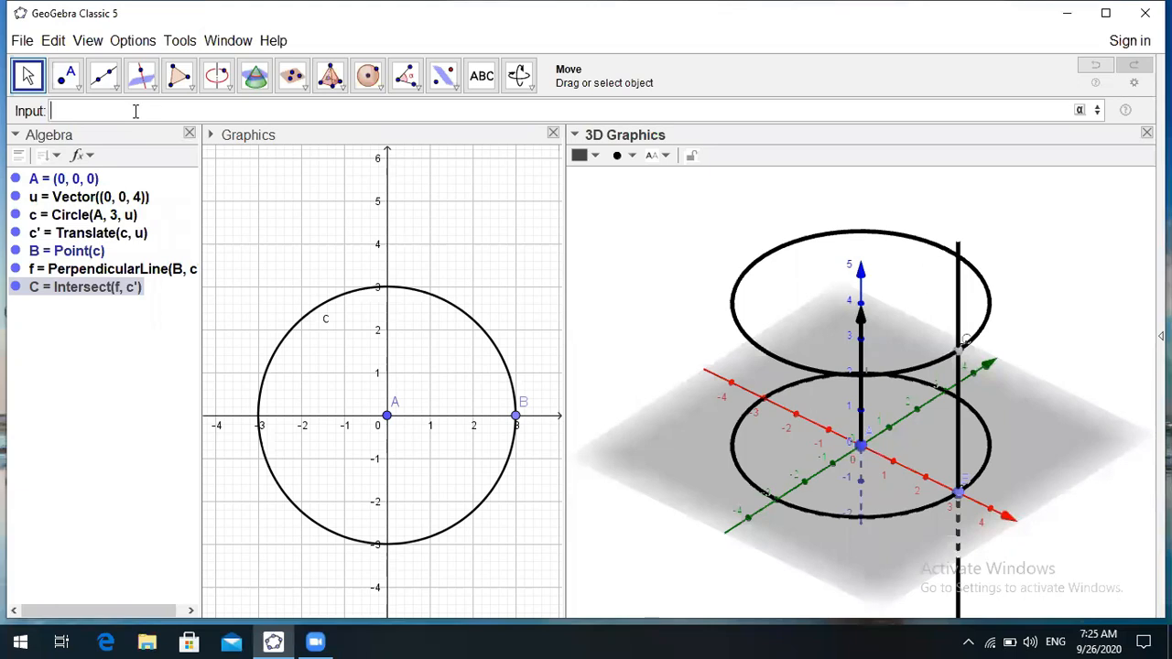
- Hide the perpendicular line f in the Algebra view
click(15, 270)
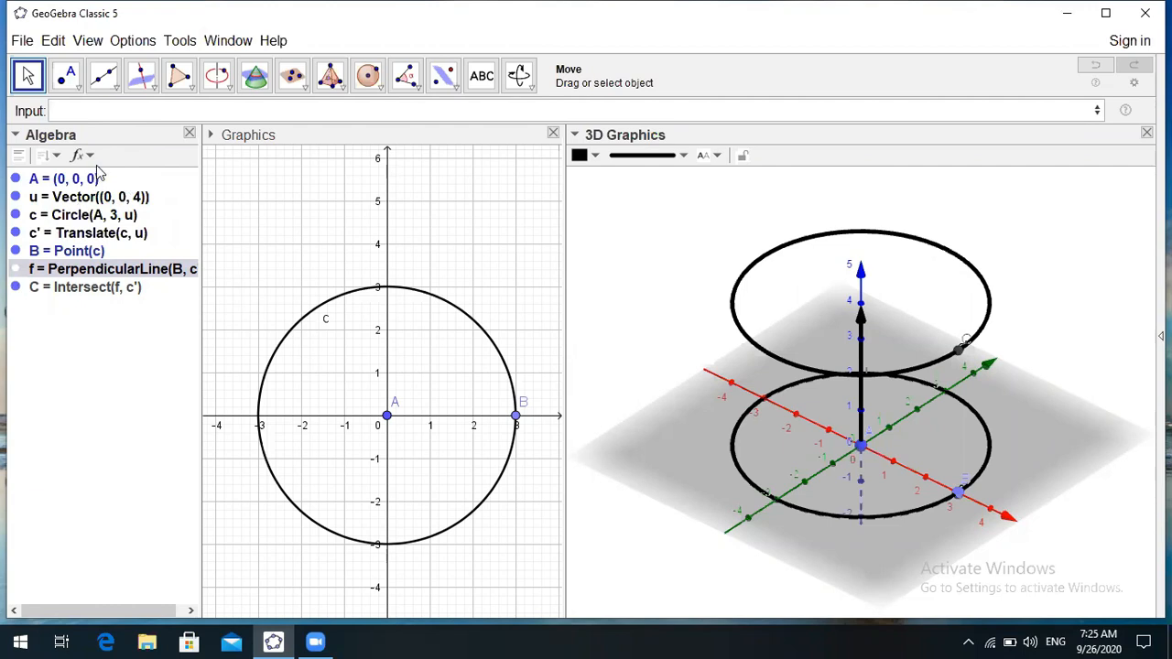
- Create segment g from point B to point C with Segment(B,C)
click(80, 111)
text(segme)
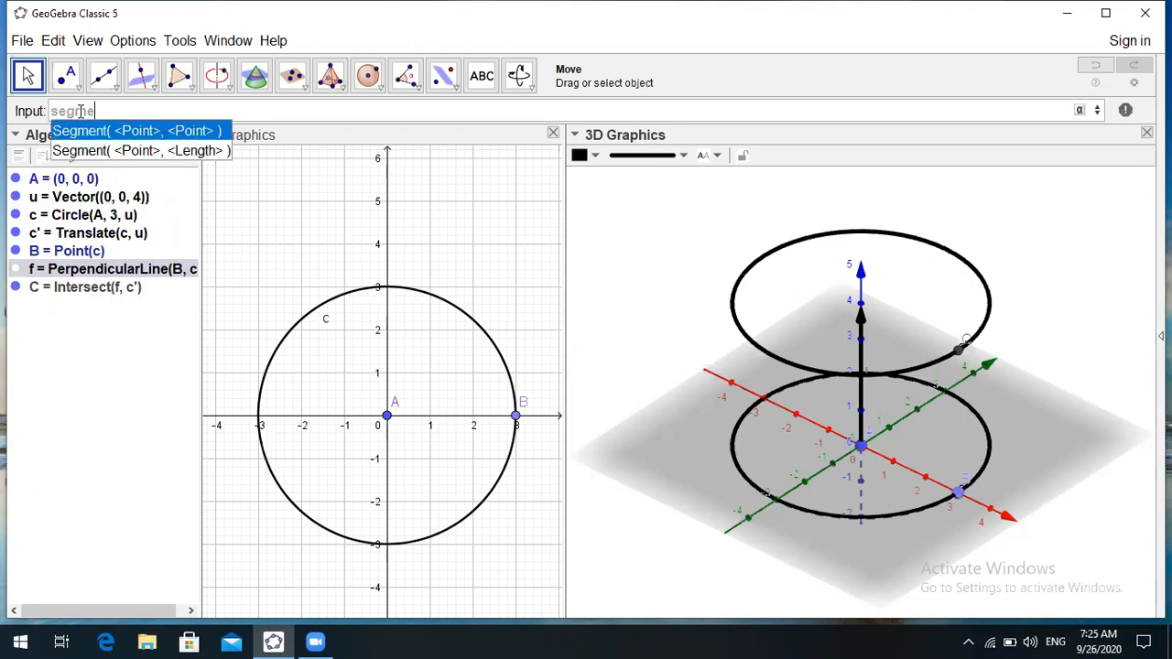
text(nt)
text(()
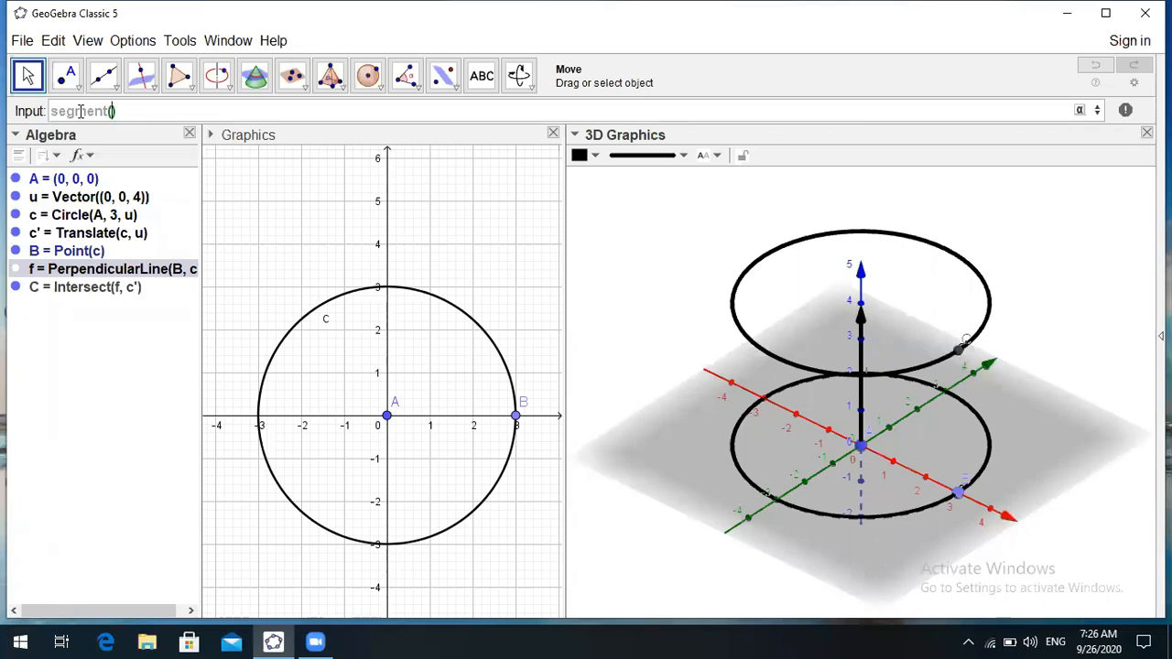
text(B,C)
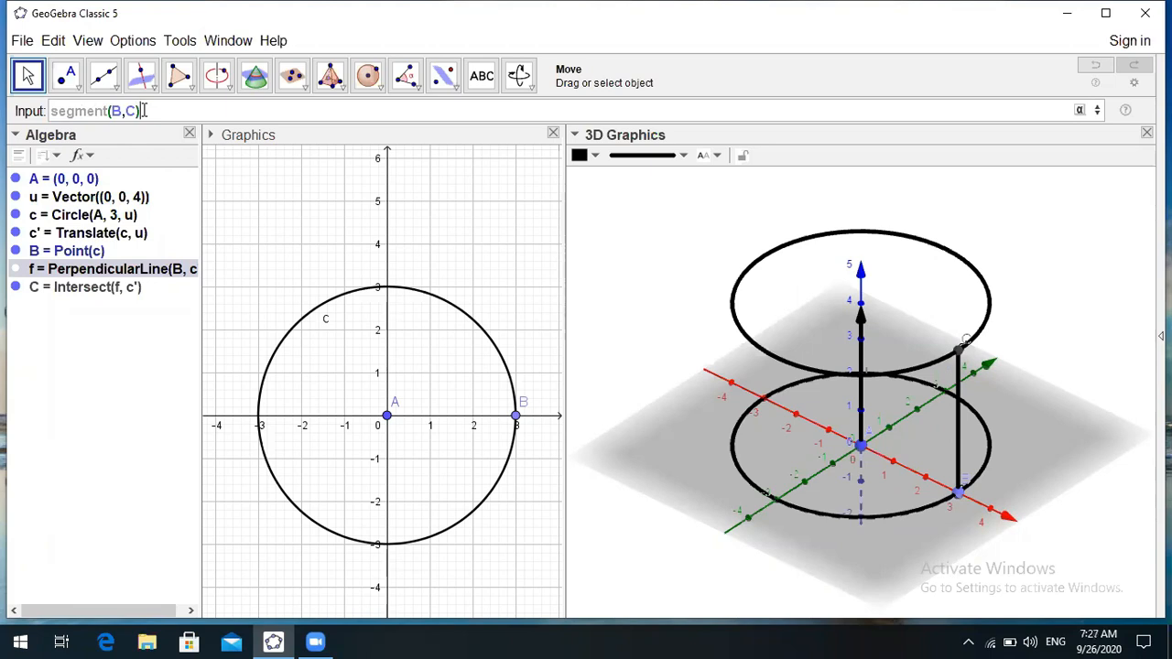
key(Return)
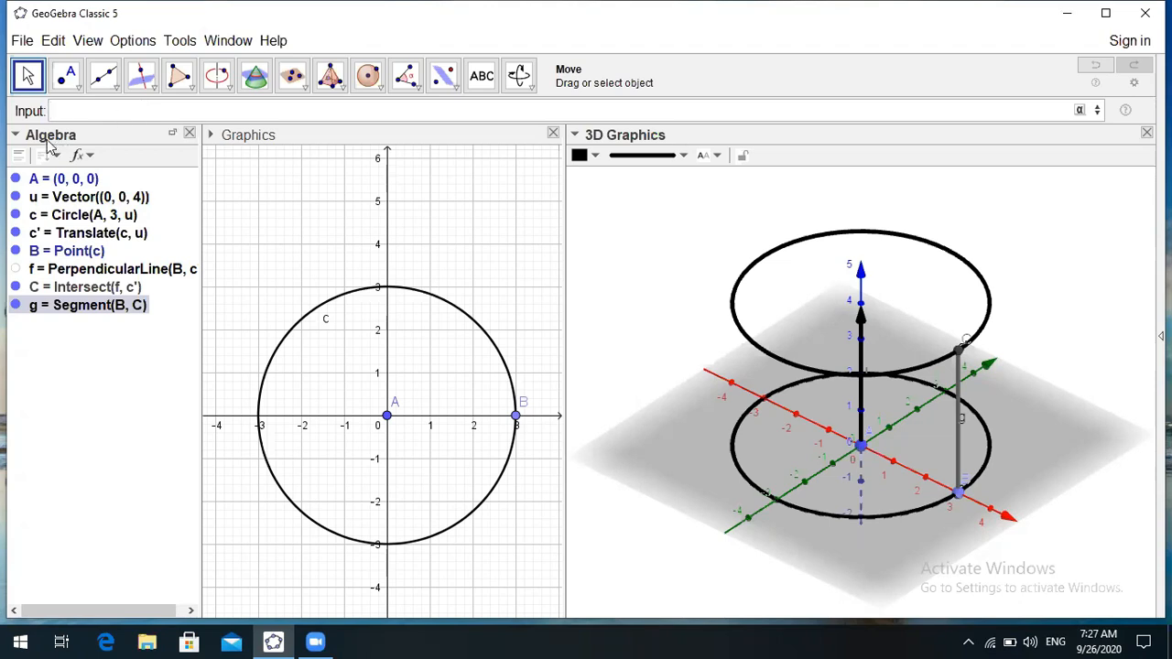
- Hide the axes and the grey xOy base plane in the 3D view, keeping vector u visible
click(33, 78)
click(617, 254)
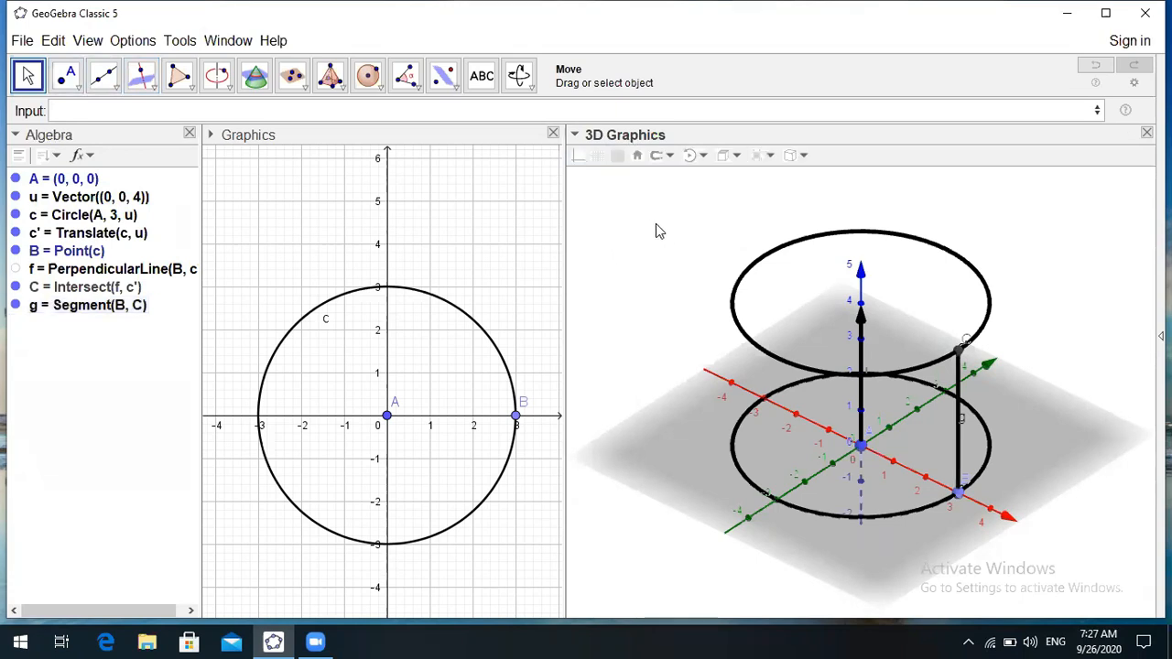
click(597, 157)
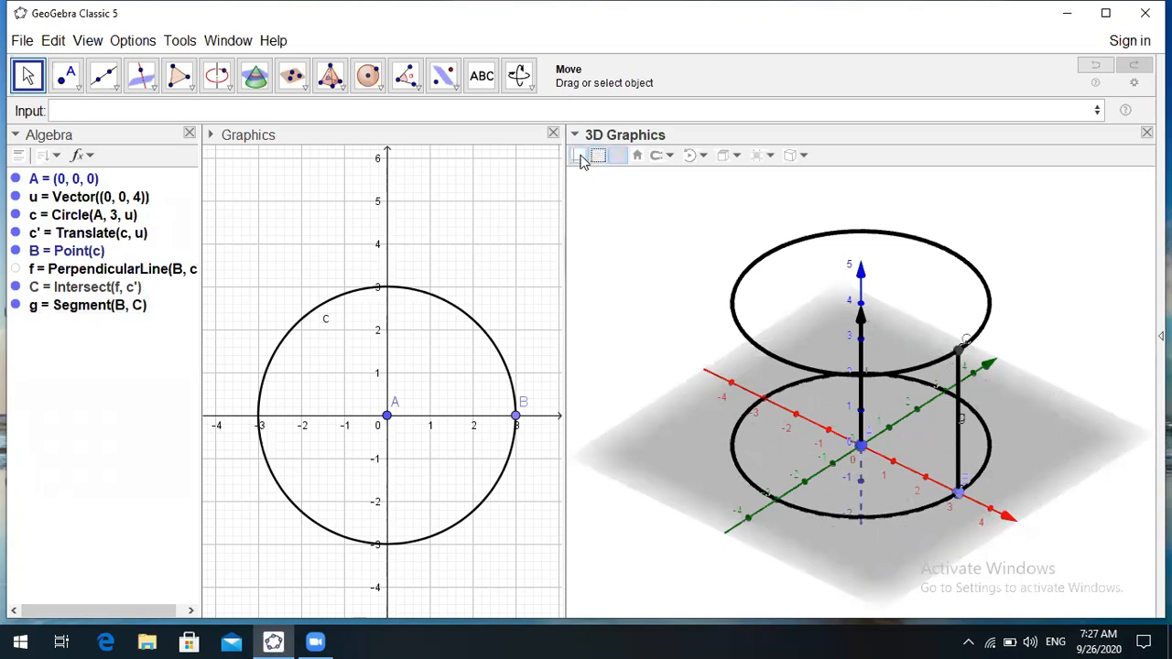
click(580, 157)
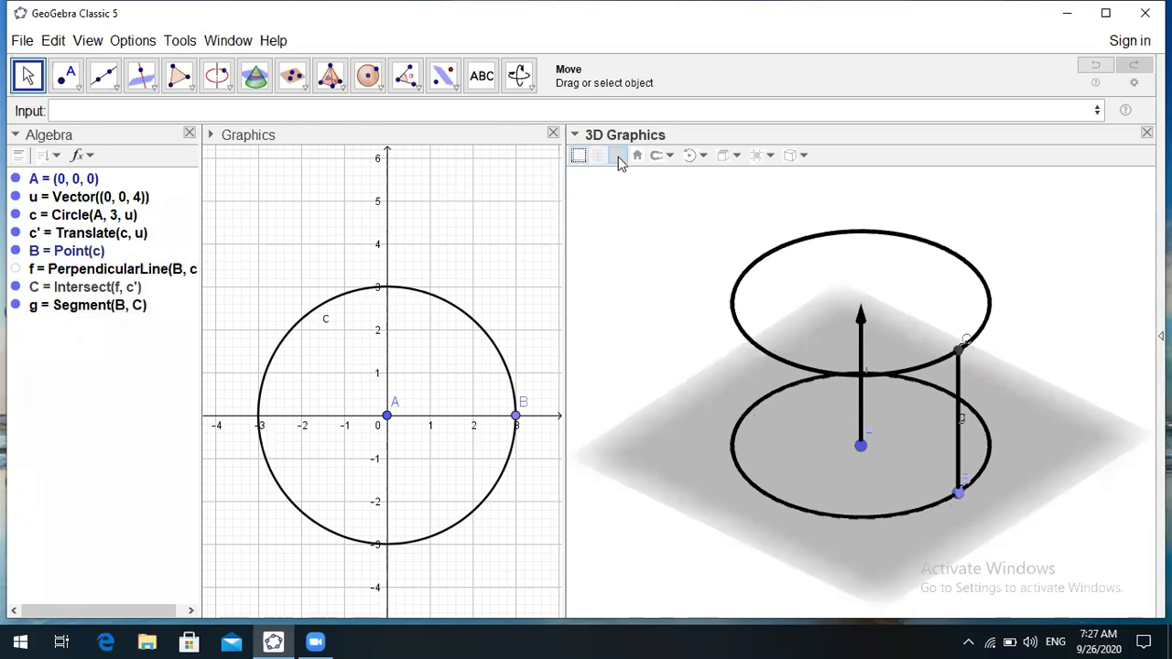
click(619, 157)
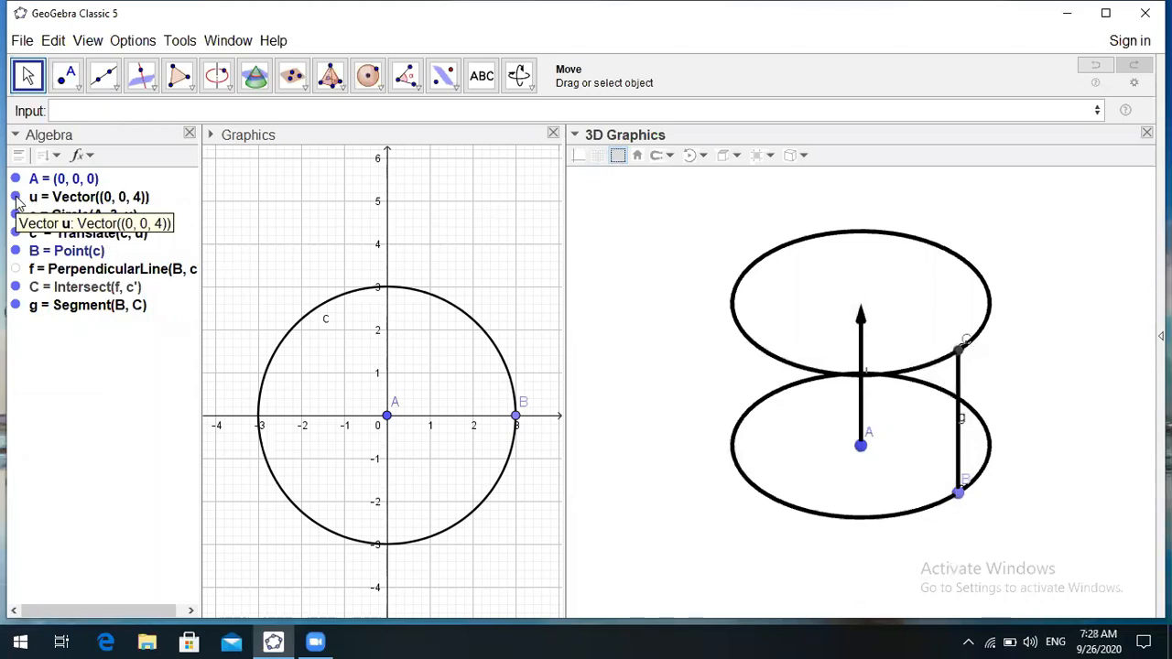
click(16, 197)
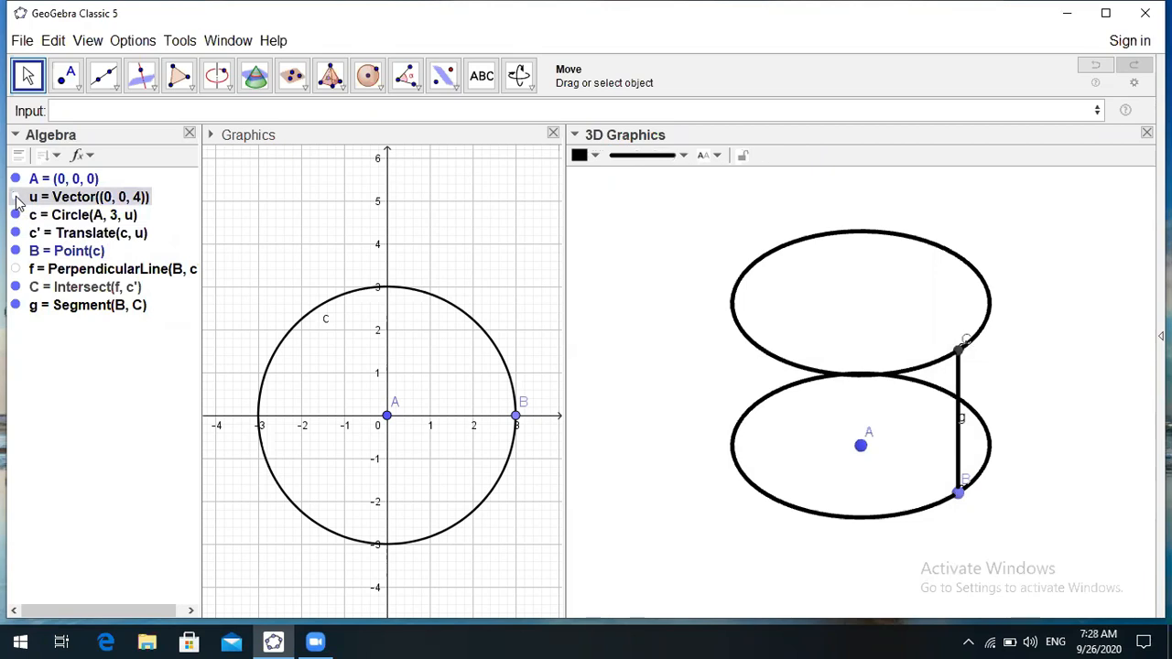
click(15, 198)
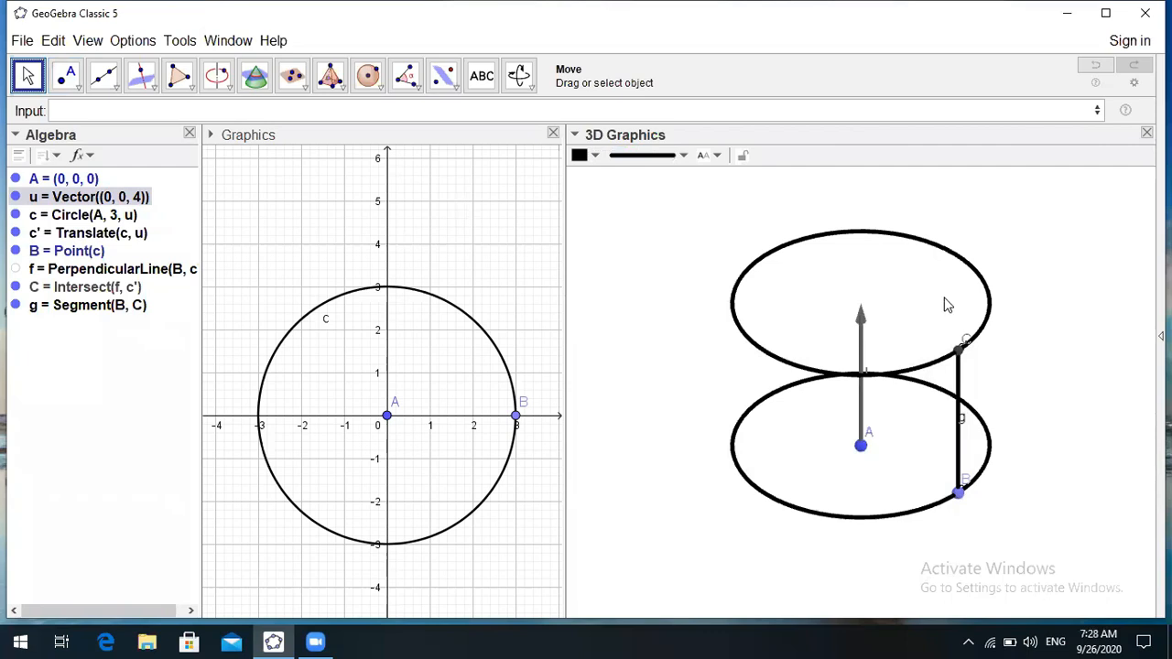
- Turn the 3D view side-on and hide vector u and centre point A
drag(940, 301, 930, 273)
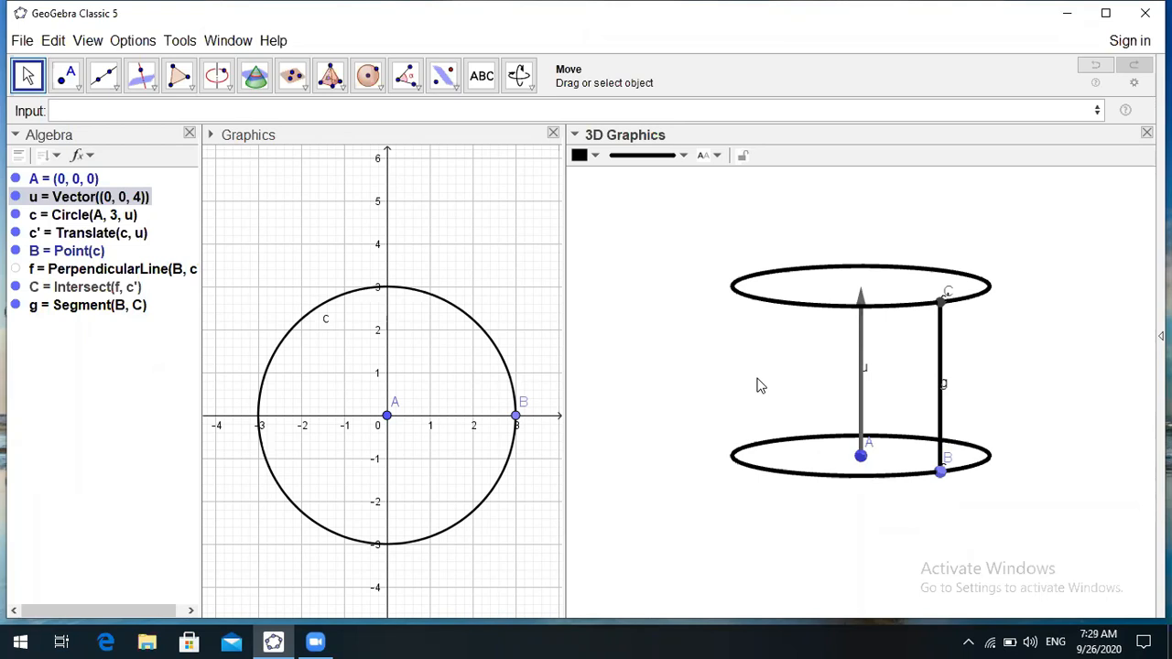
click(15, 197)
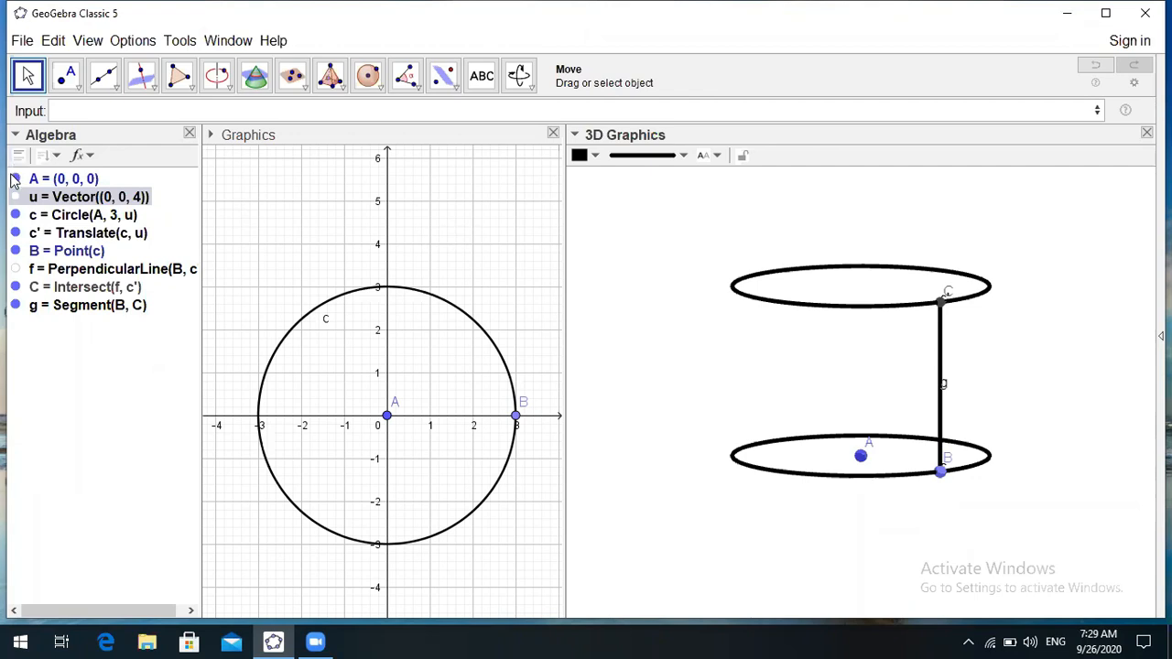
click(15, 179)
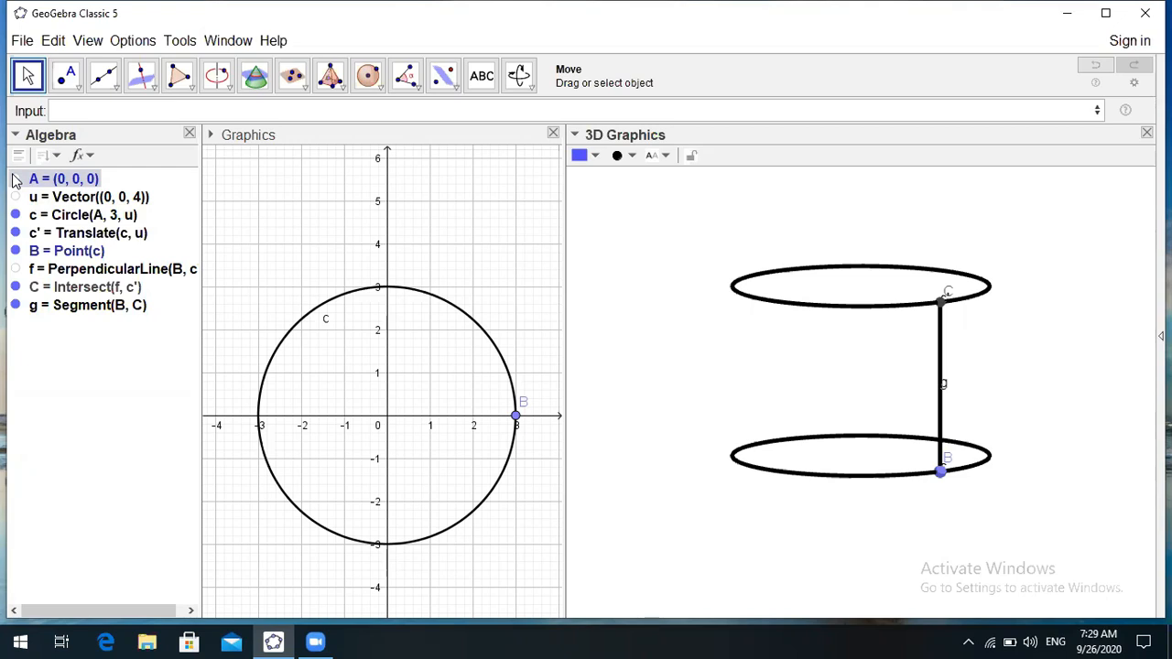
click(61, 110)
- Create tangent line h to circle c at point B with Tangent(B, c)
text(tang)
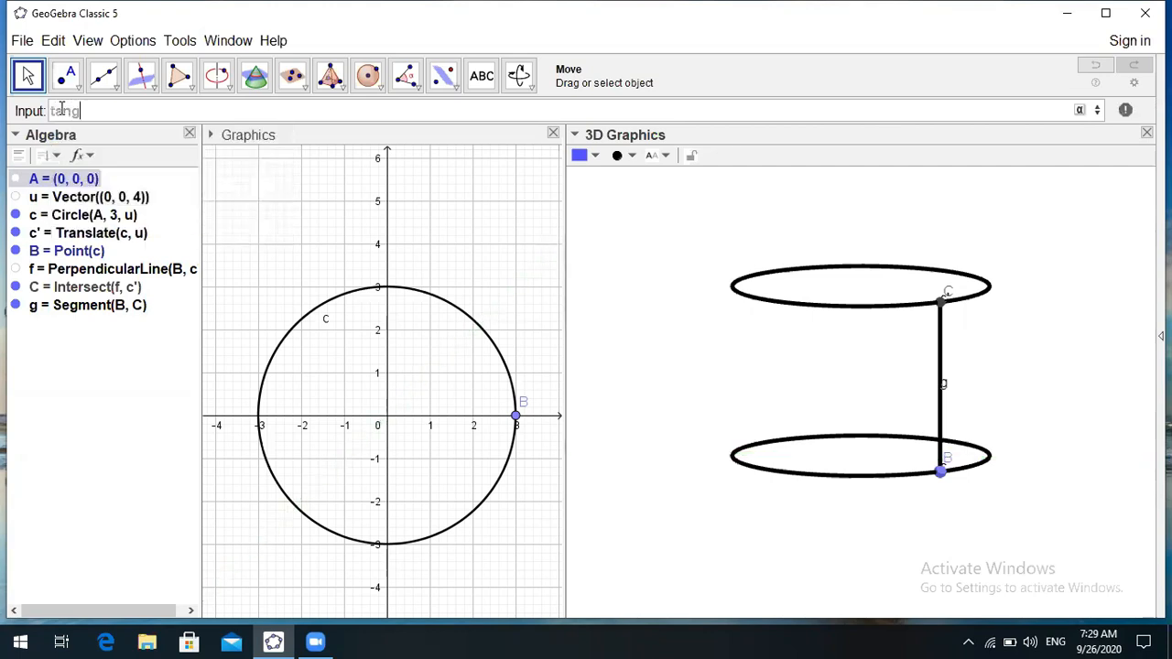
text(ent)
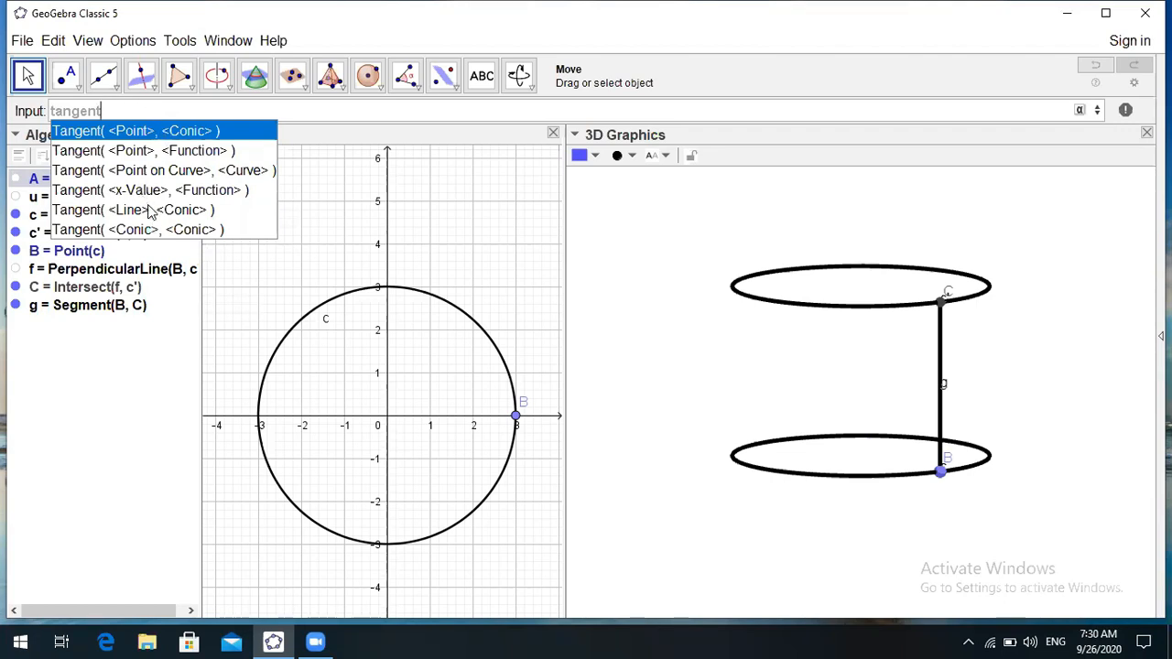
click(144, 138)
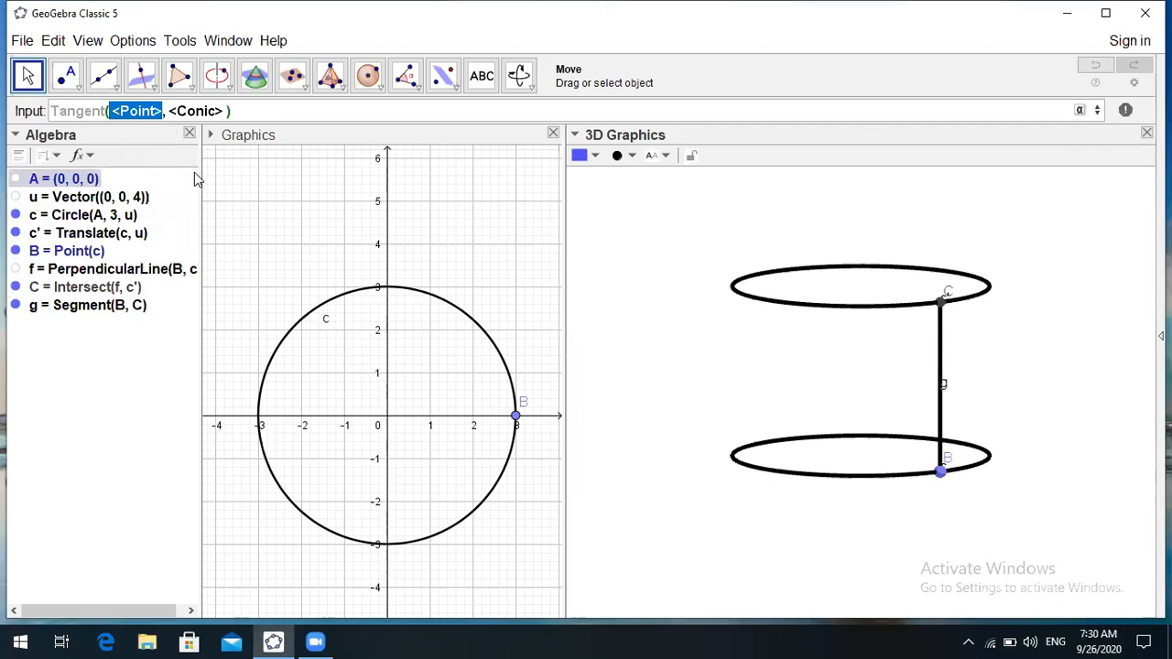
text(B)
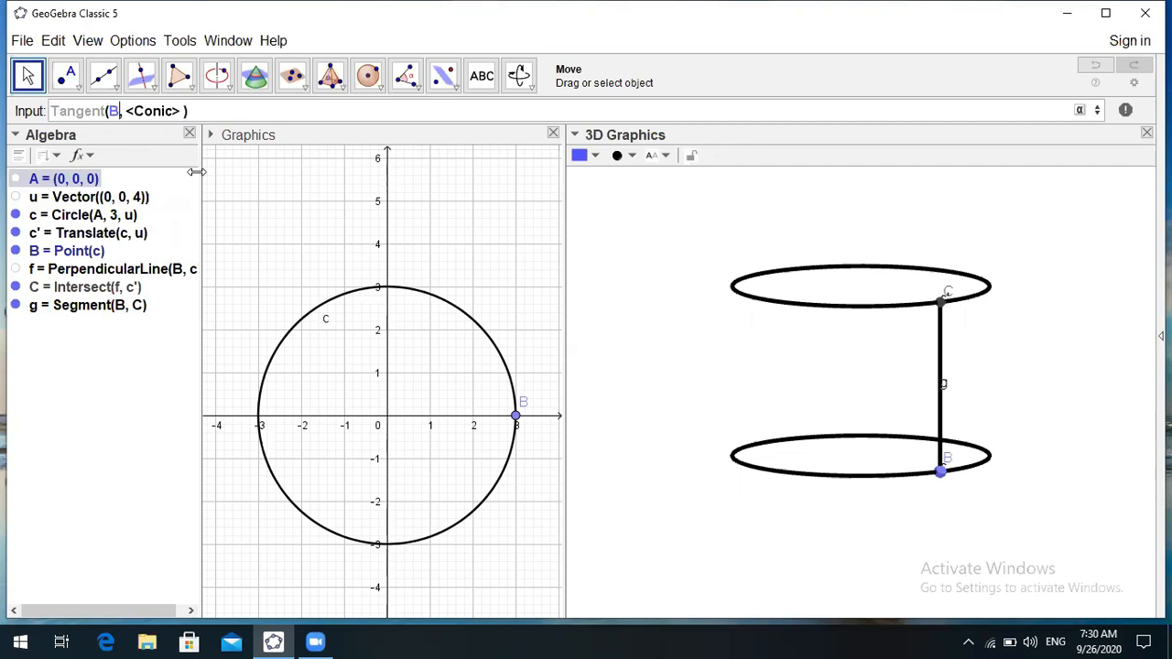
key(Tab)
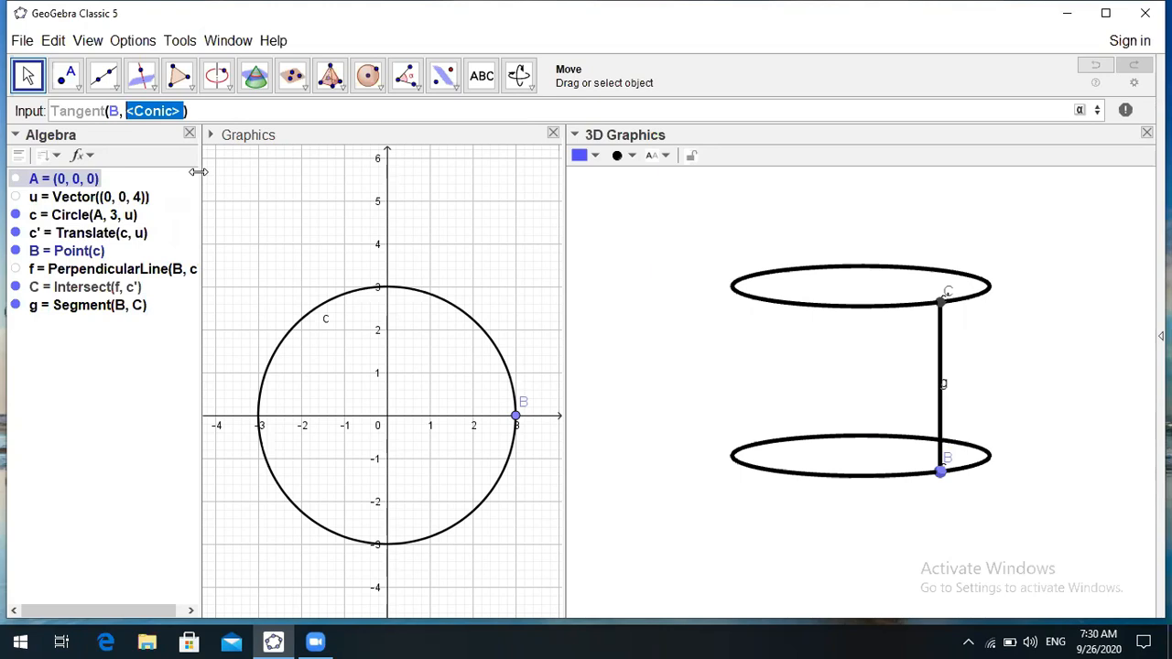
text(c)
key(Return)
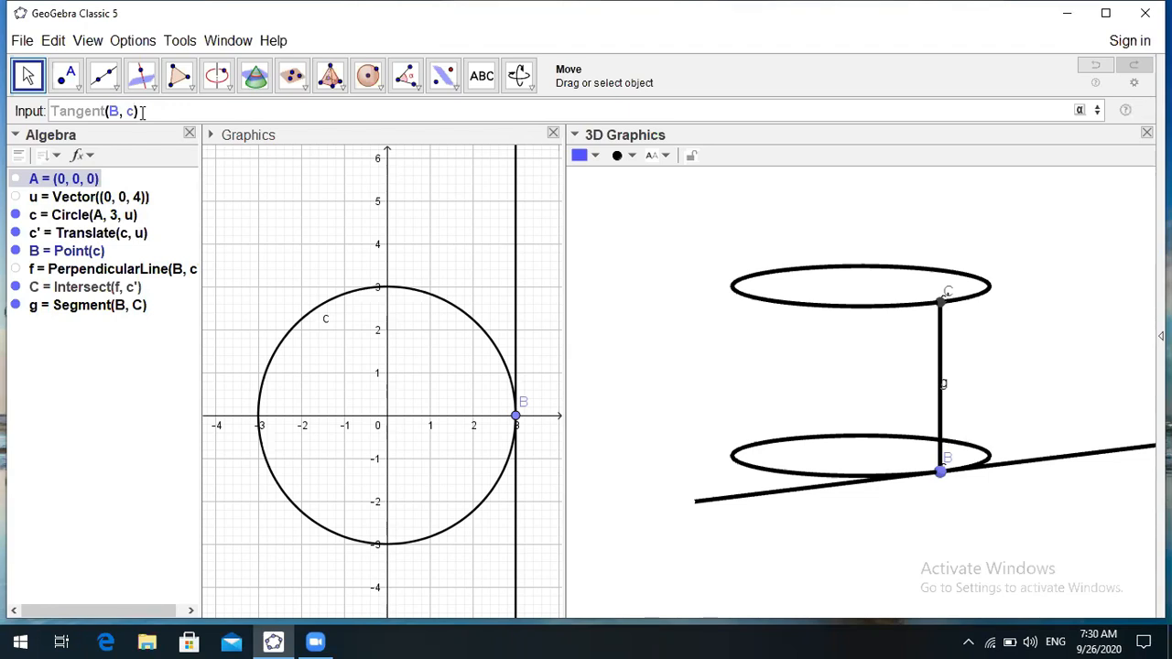
key(Return)
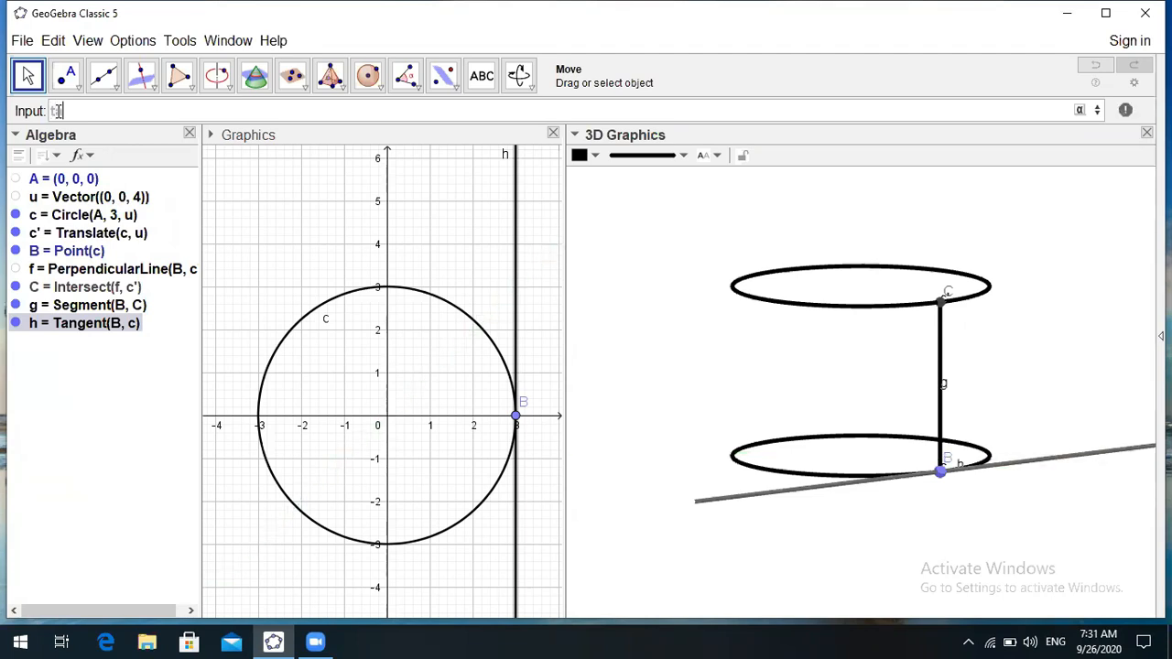
- Create tangent line i to upper circle c' at point C with Tangent(C, c')
text(an)
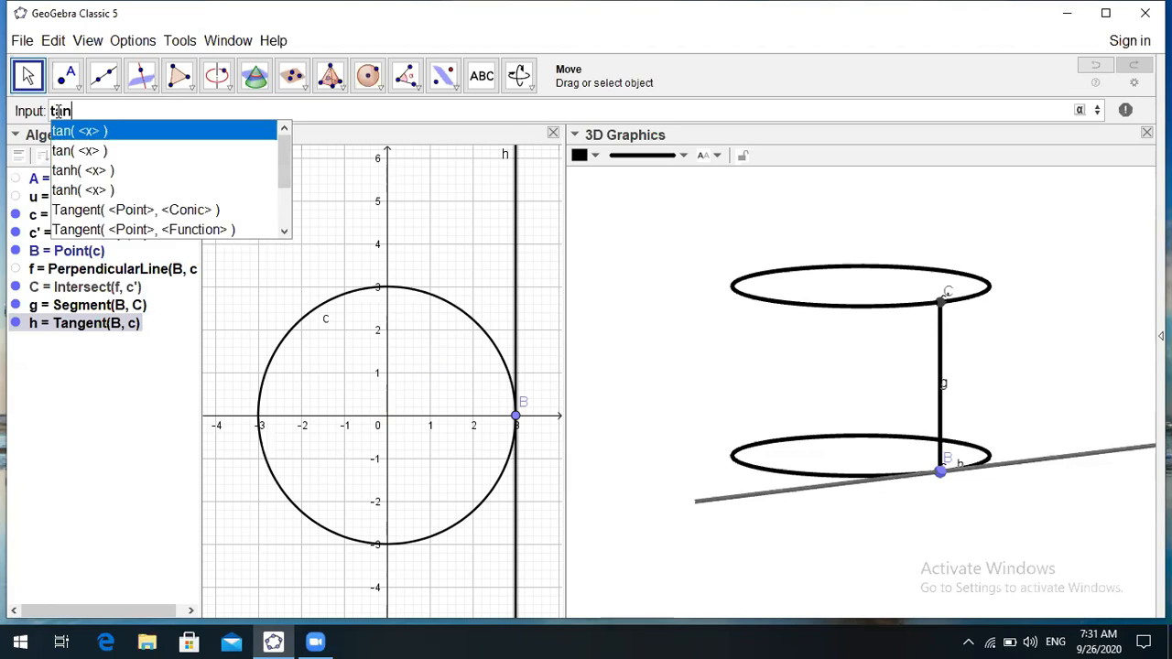
text(ge)
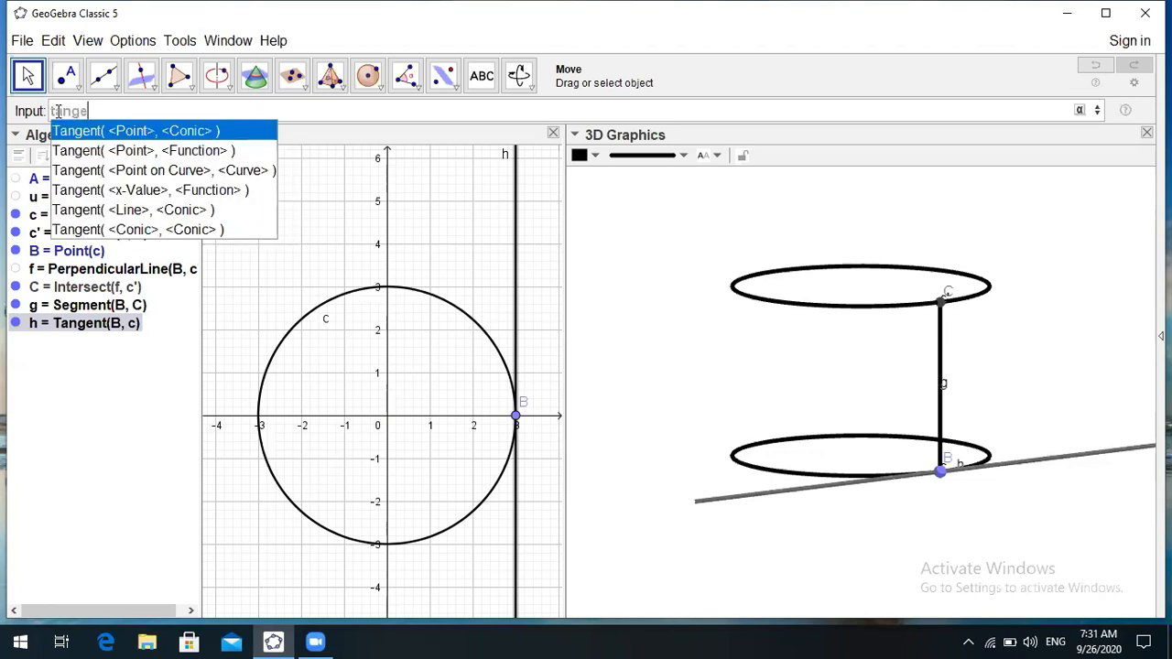
text(nt)
click(134, 131)
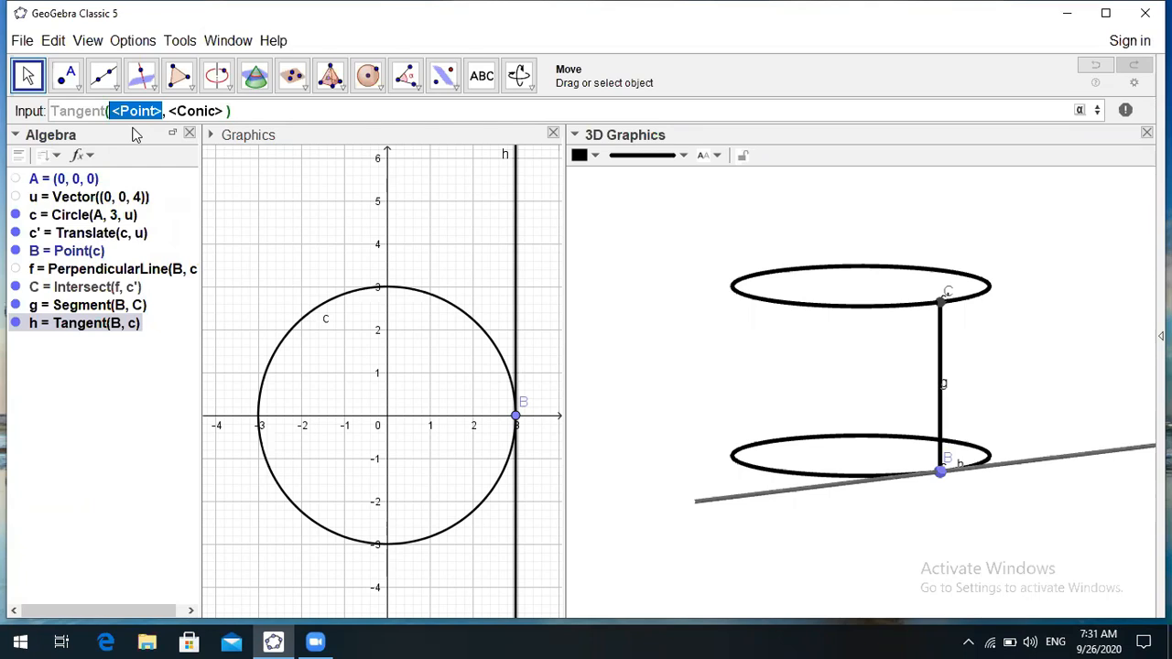
text(C)
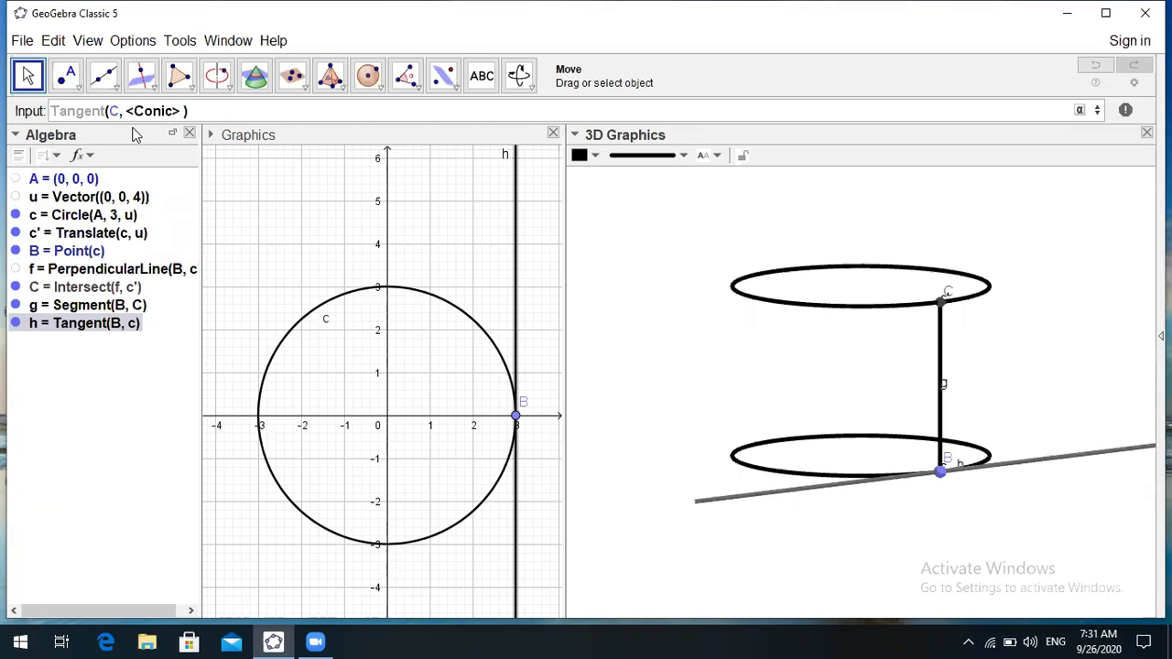
key(Tab)
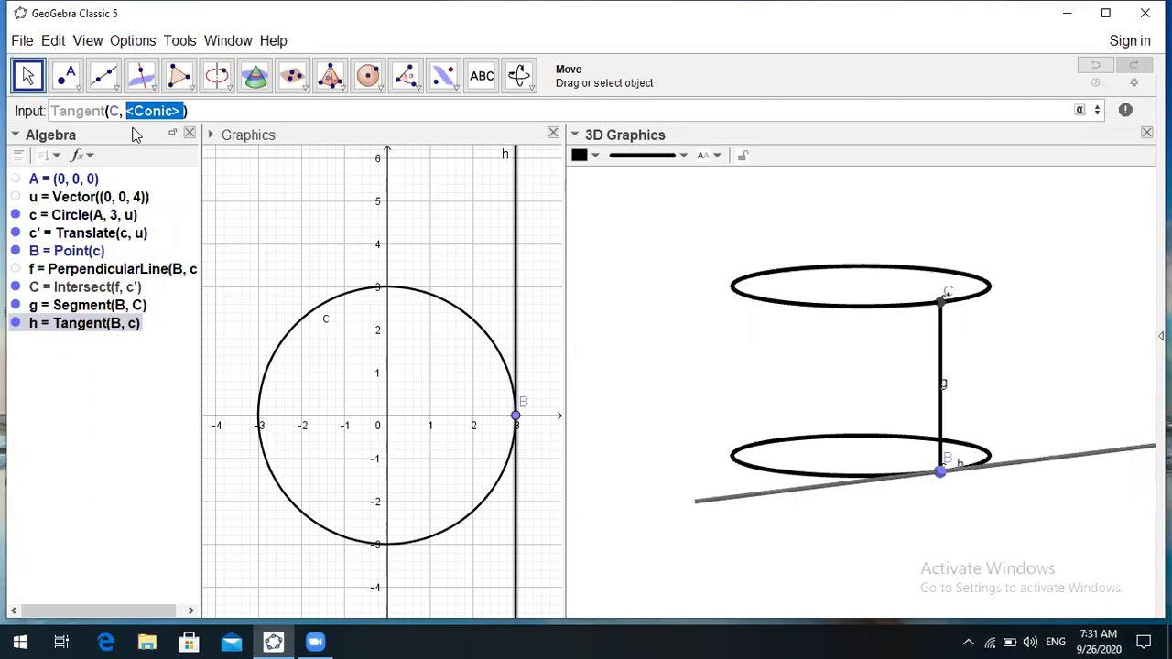
text(c')
key(Return)
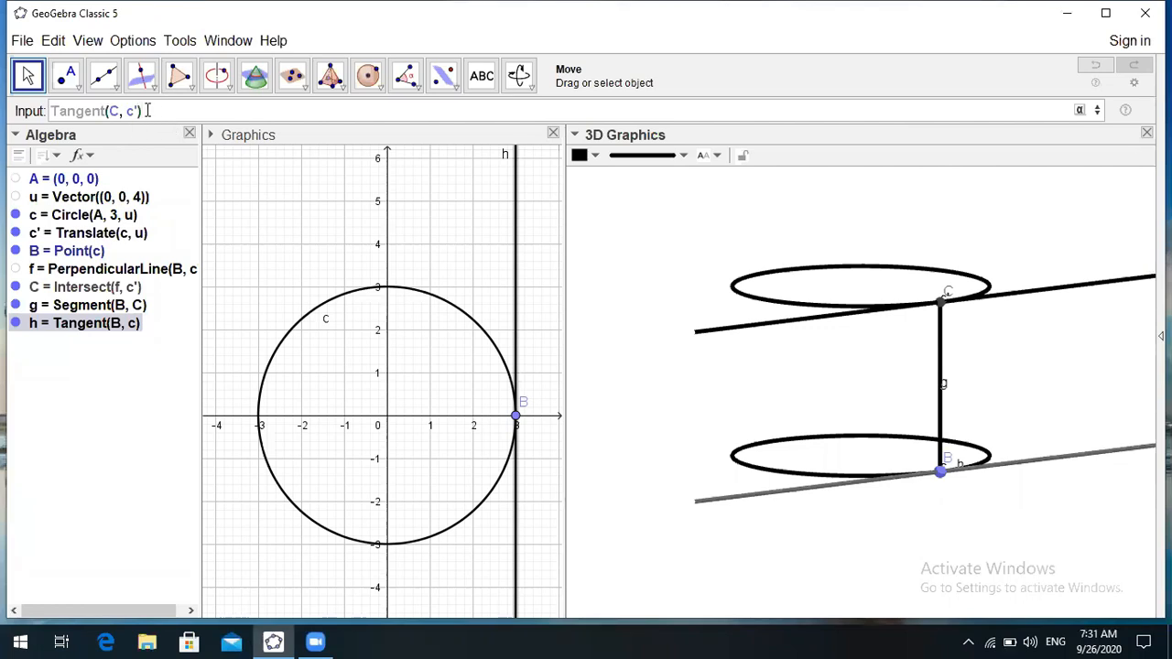
key(Return)
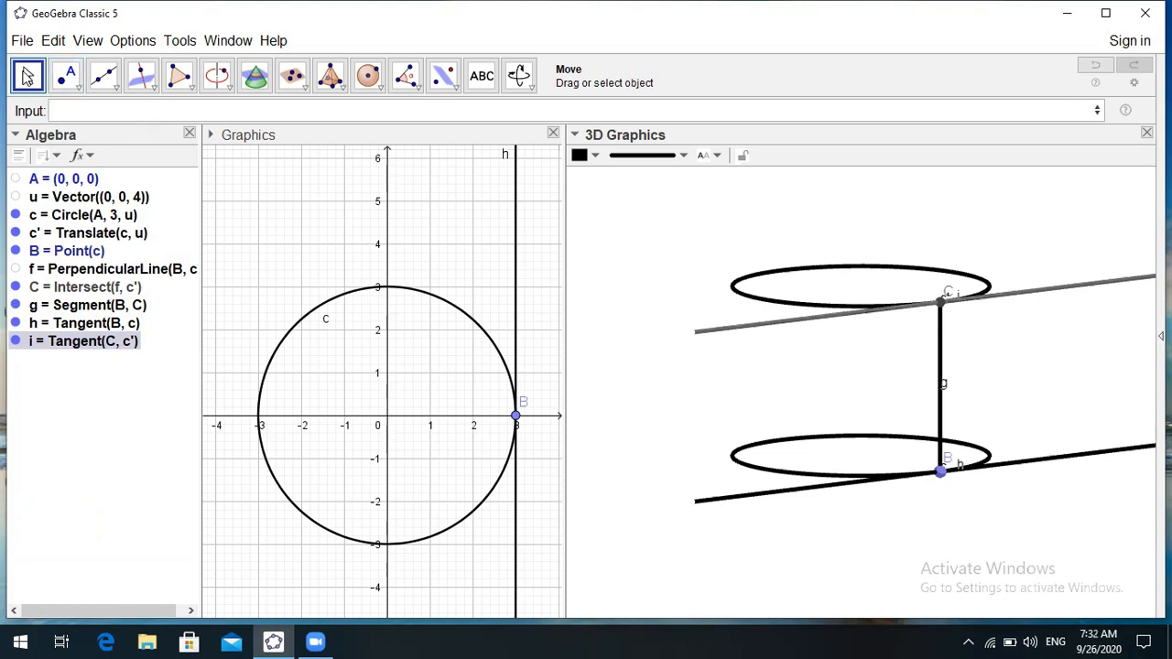
click(26, 76)
- Activate the 2D Graphics view and select the Slider tool
click(28, 78)
click(265, 186)
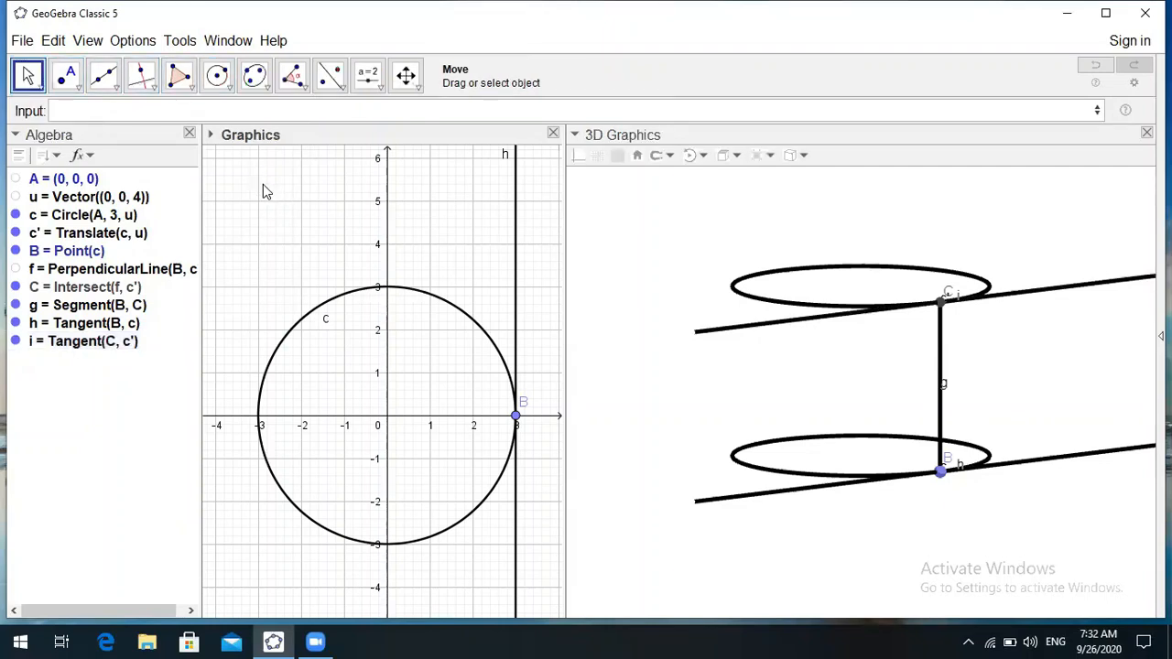
click(369, 84)
click(370, 88)
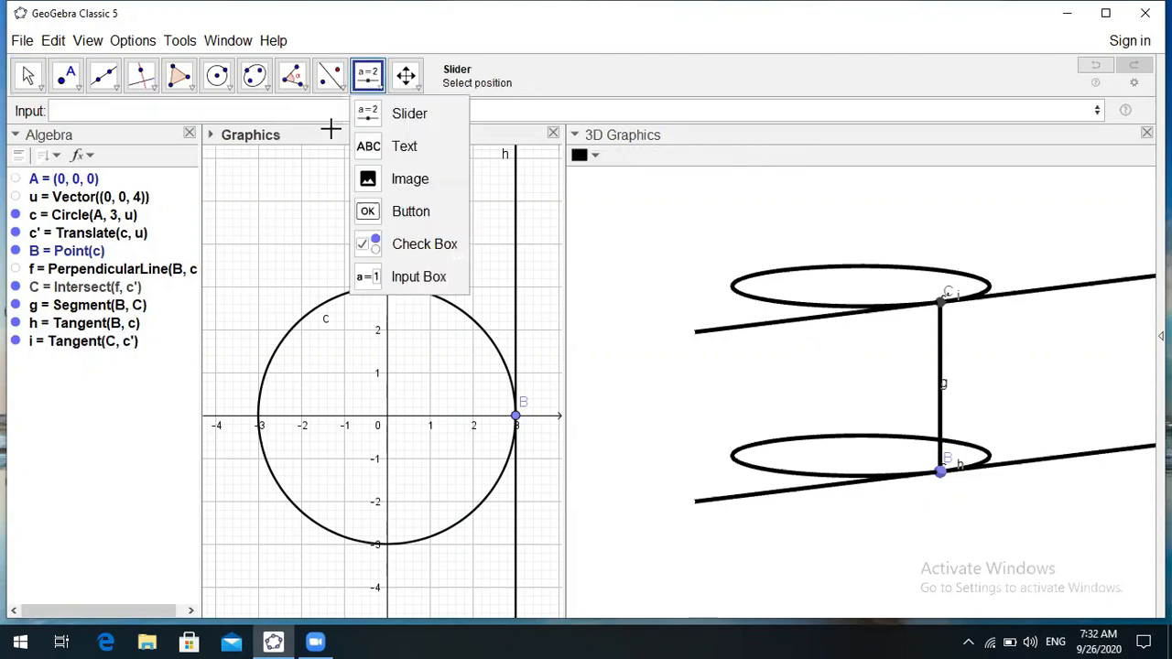
click(377, 112)
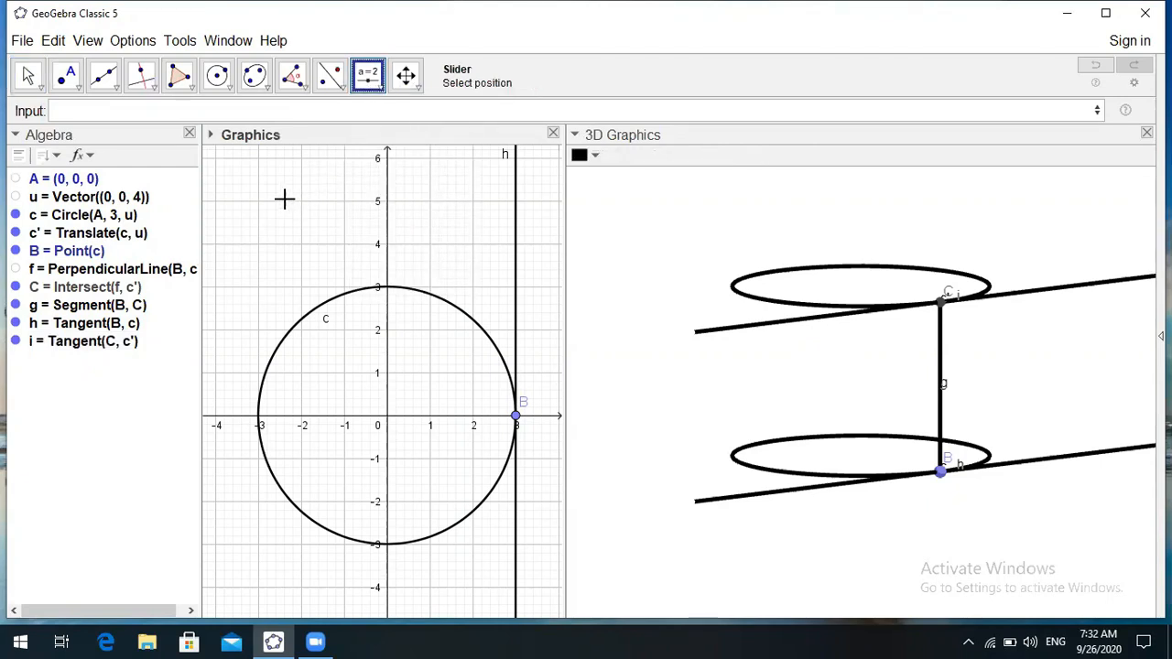
- Place angle slider α in the Graphics view, ranging 0° to 90°
click(250, 177)
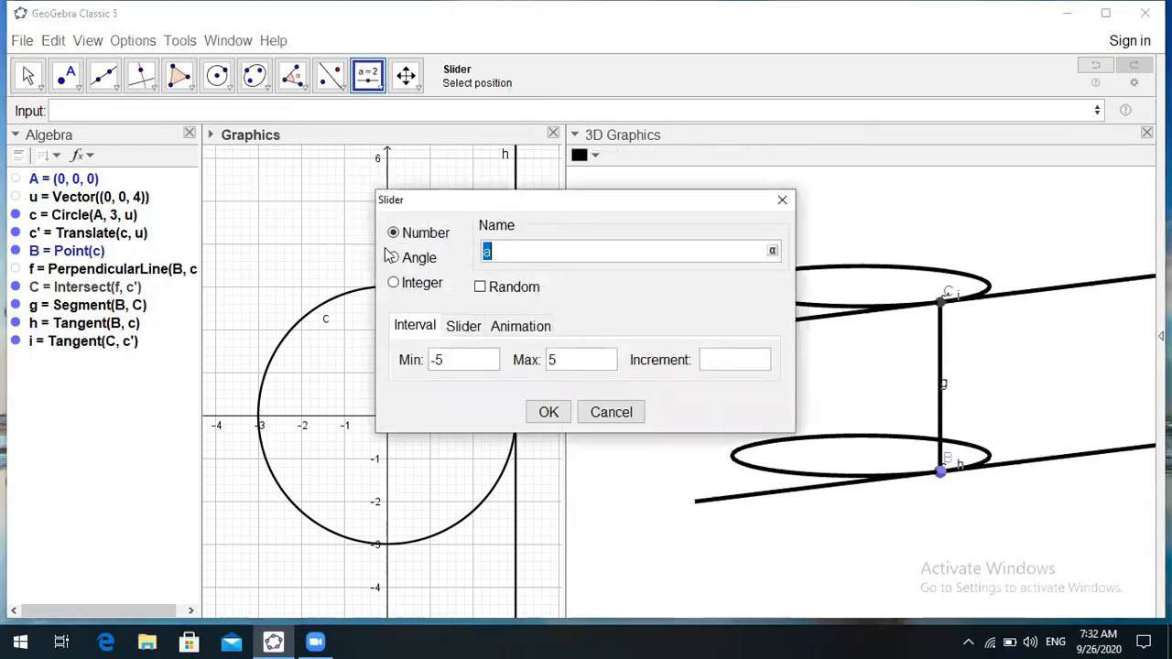
click(394, 258)
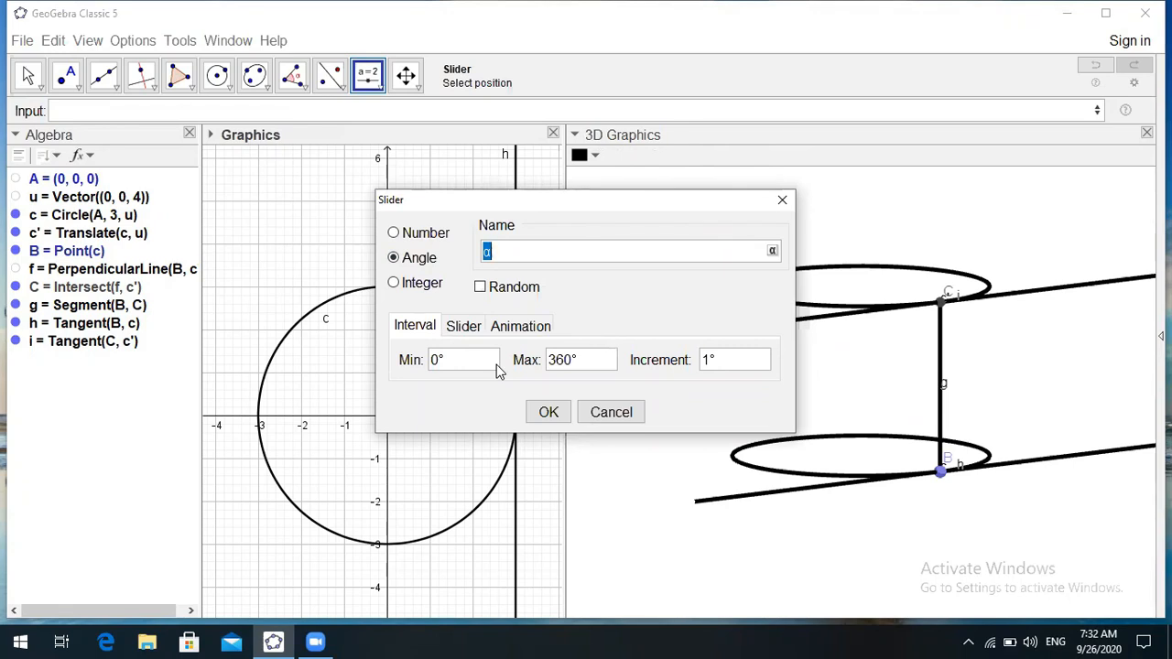
click(563, 362)
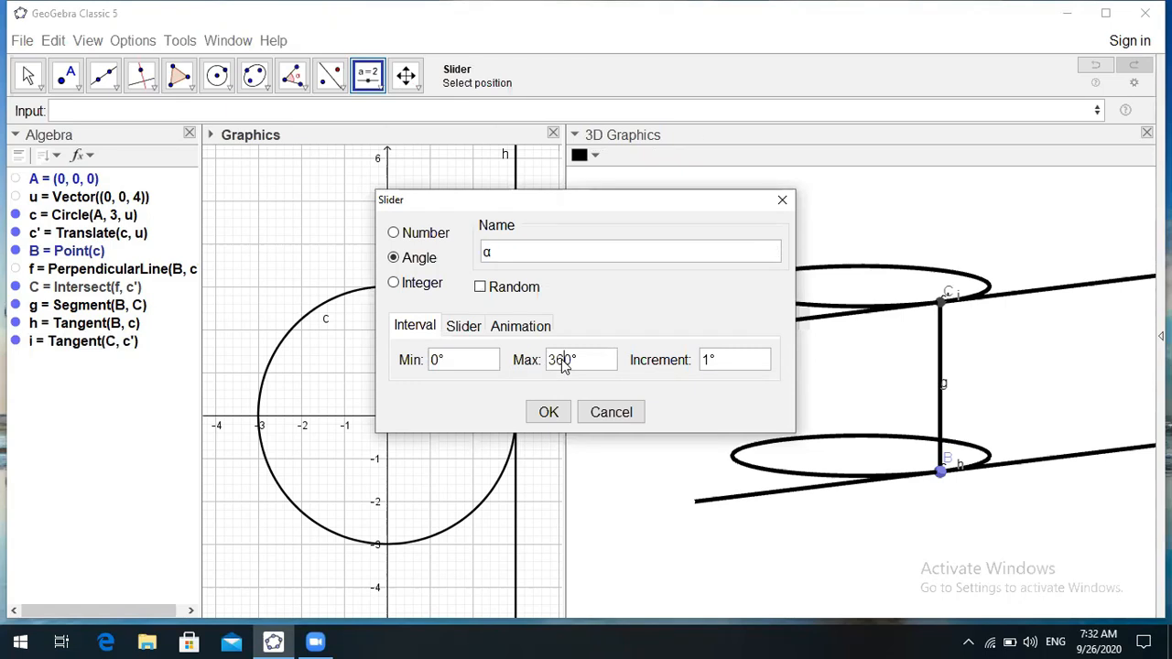
key(BackSpace)
text(9)
click(549, 414)
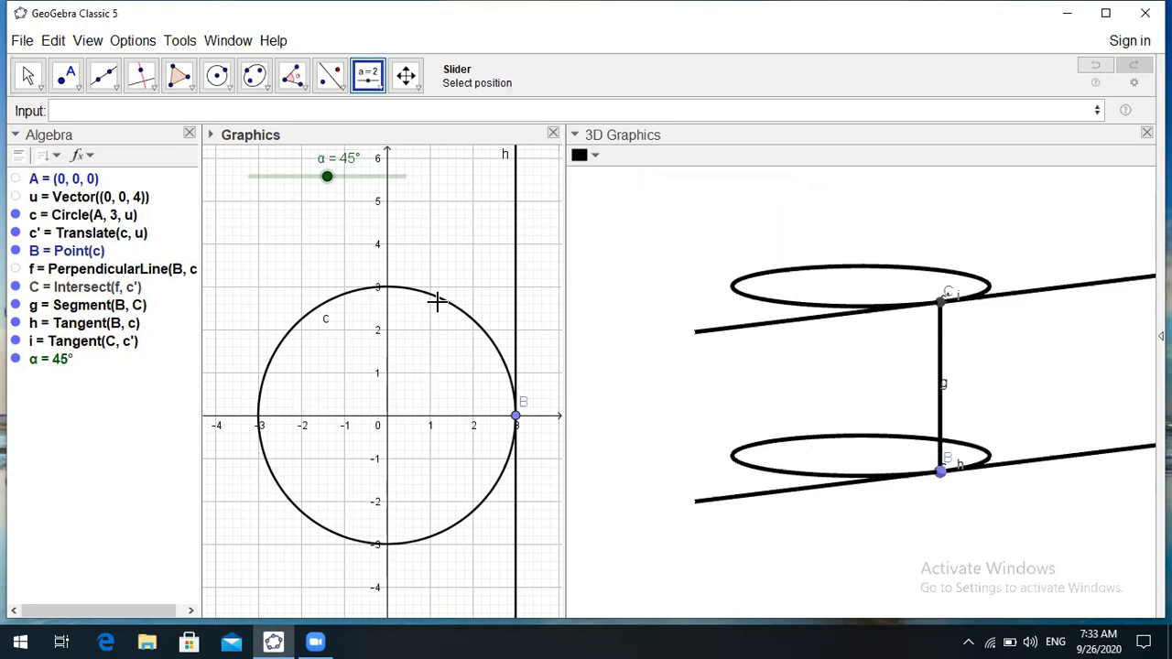
click(29, 74)
- Return to the Move tool and make the 3D Graphics view active
click(29, 76)
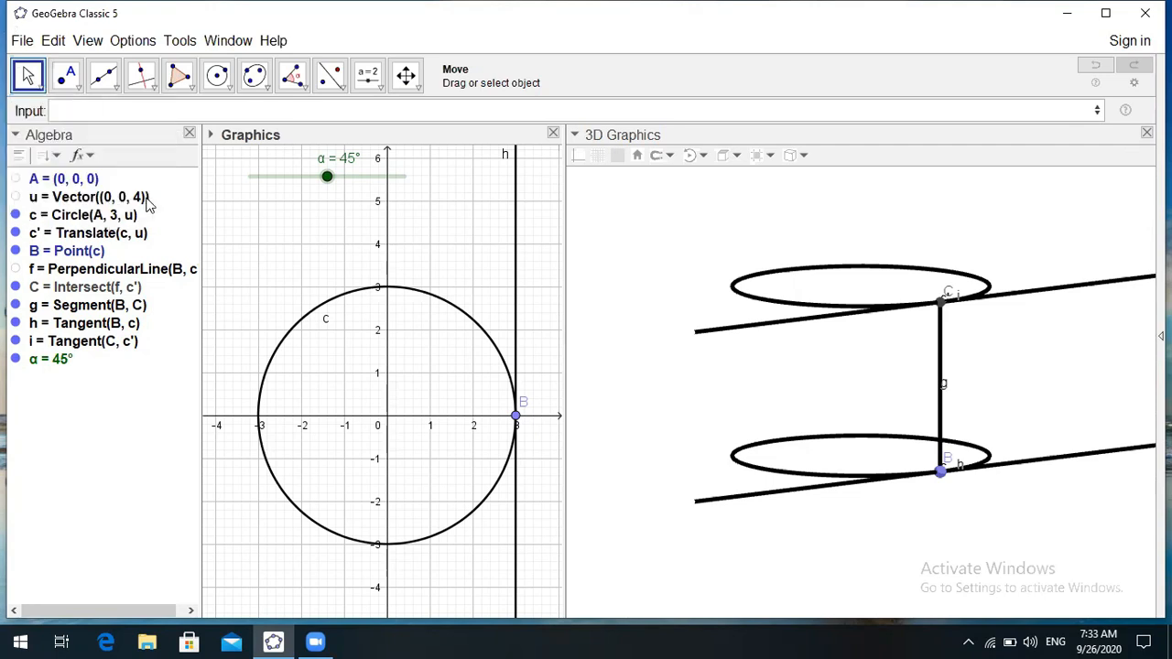
click(69, 78)
click(27, 83)
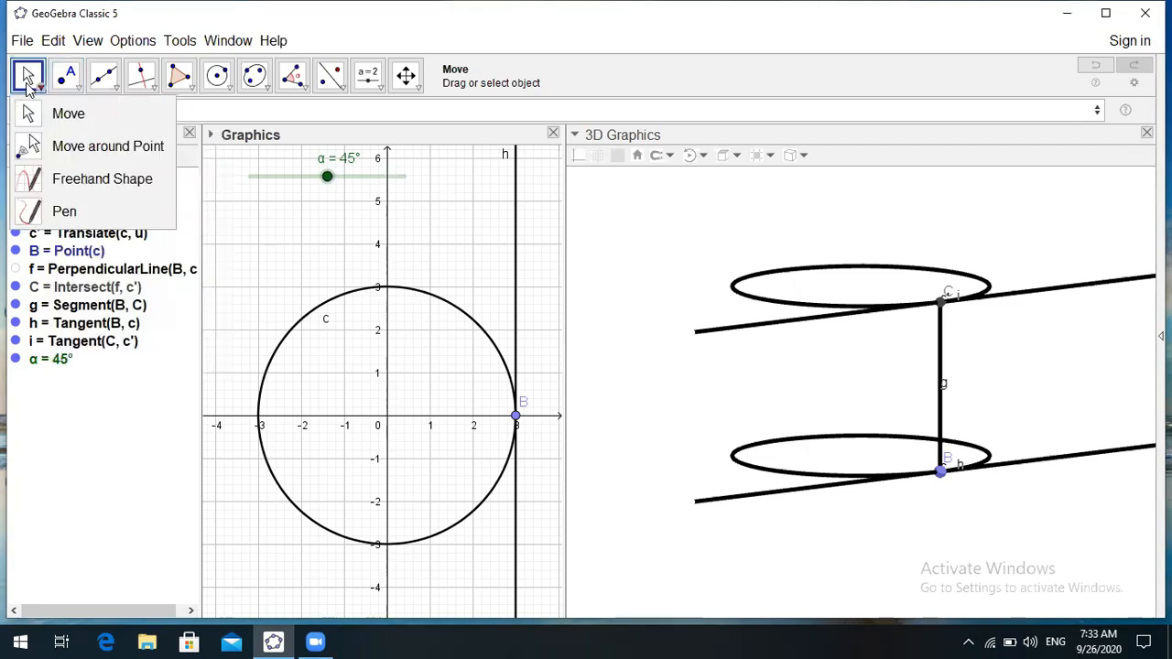
click(27, 81)
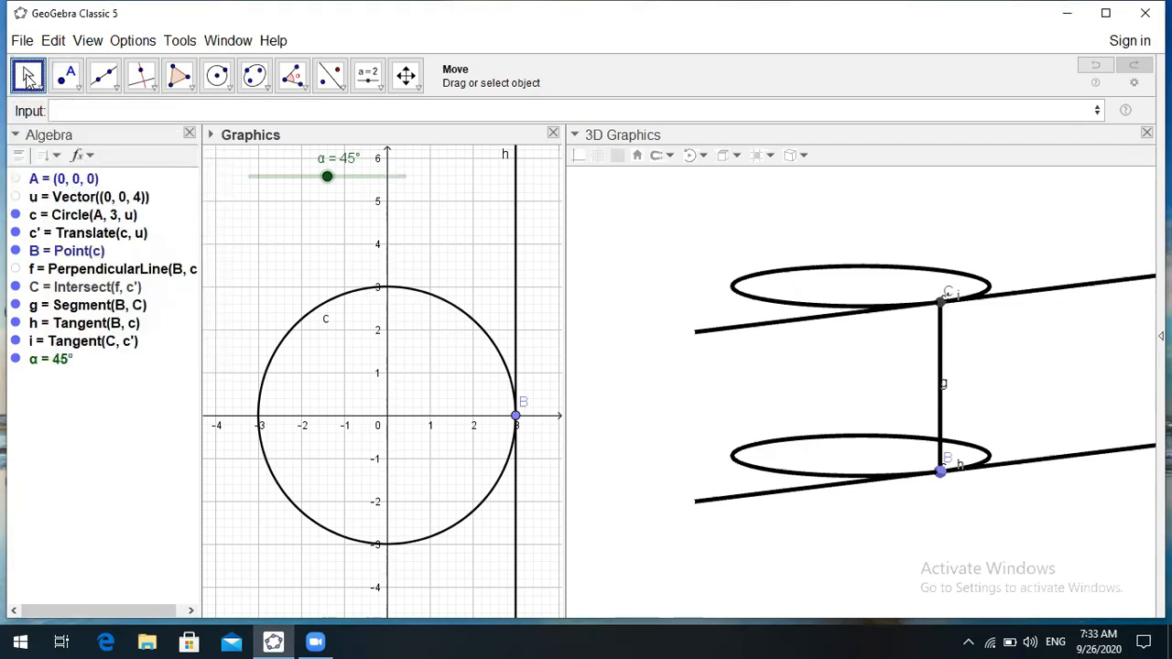
click(28, 80)
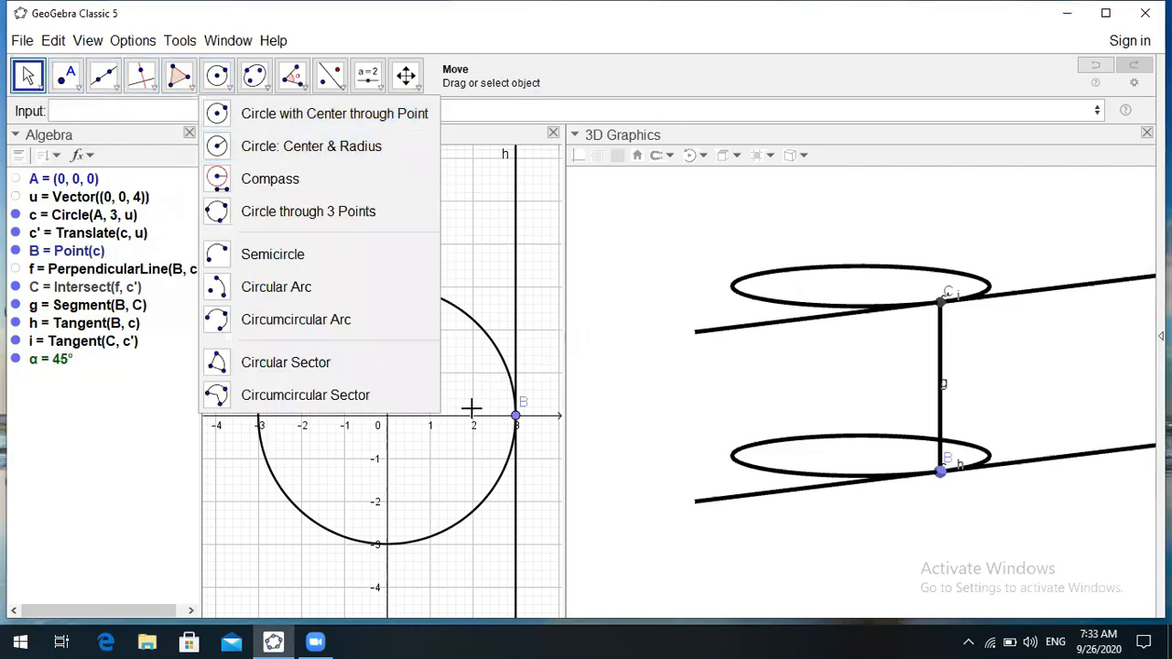
click(696, 291)
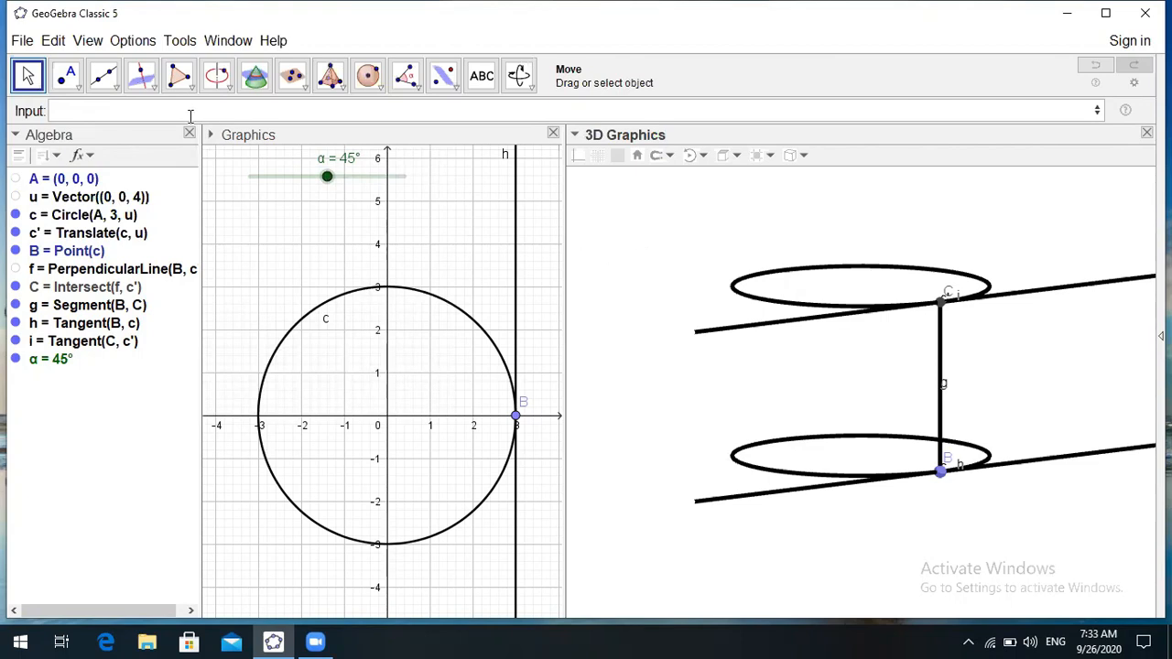
- Begin a Rotate command in the Input bar to list its syntax variants
click(69, 110)
text(Rotate)
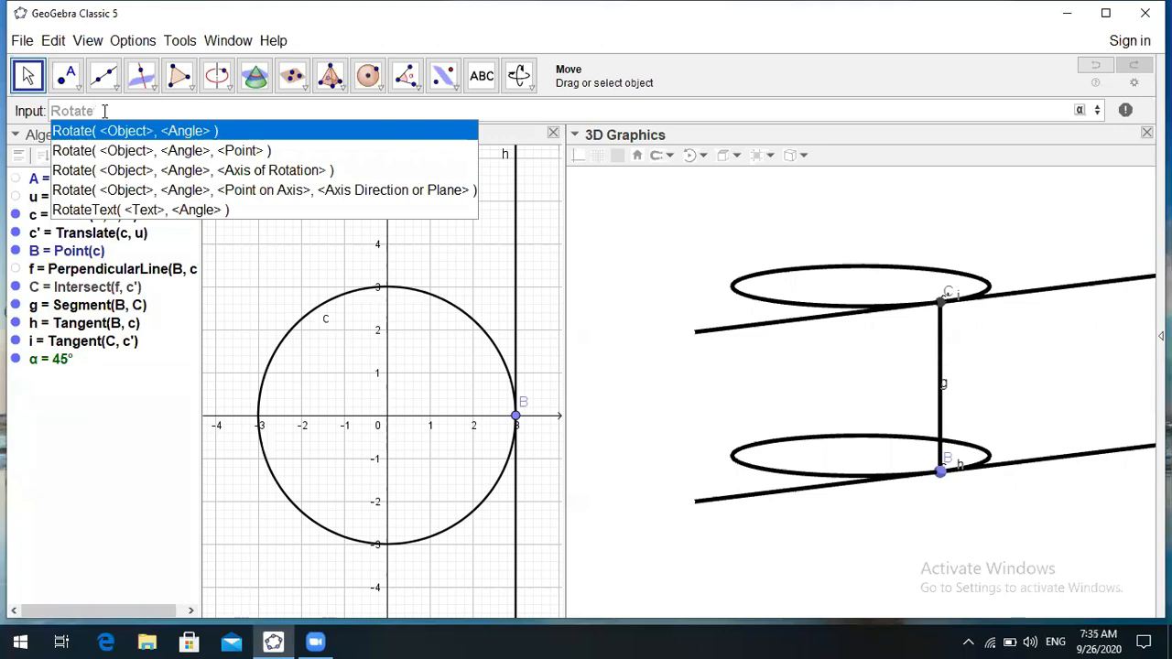
- Create Rotate(c, -α, h), swinging base circle c down about tangent h
click(139, 172)
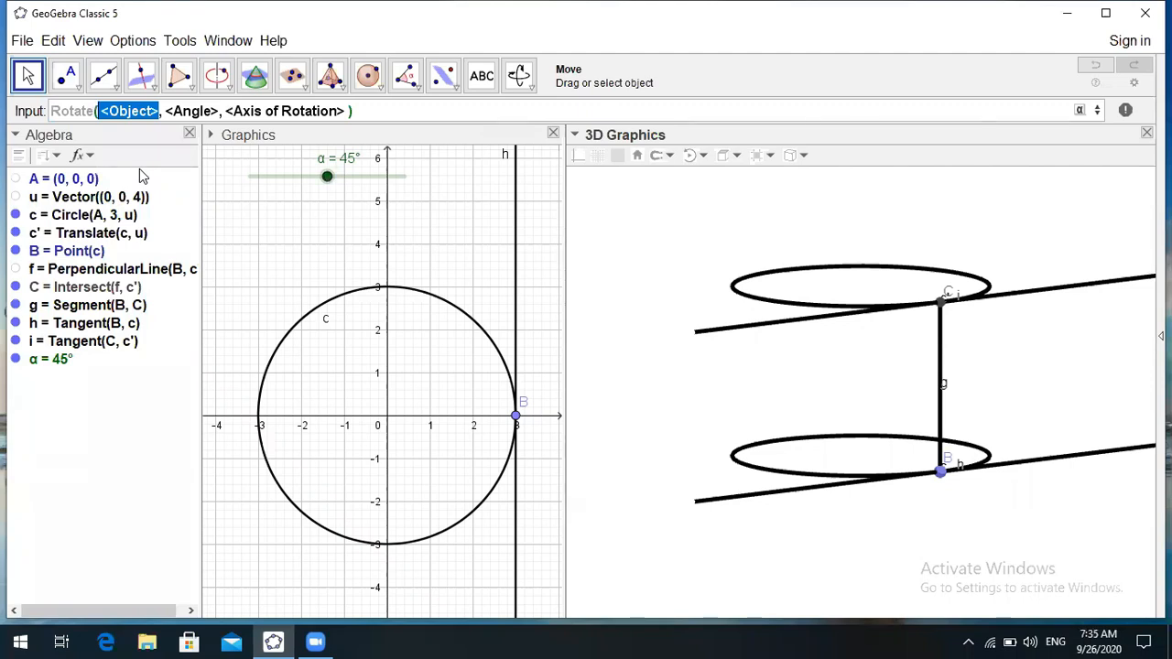
text(c)
key(Tab)
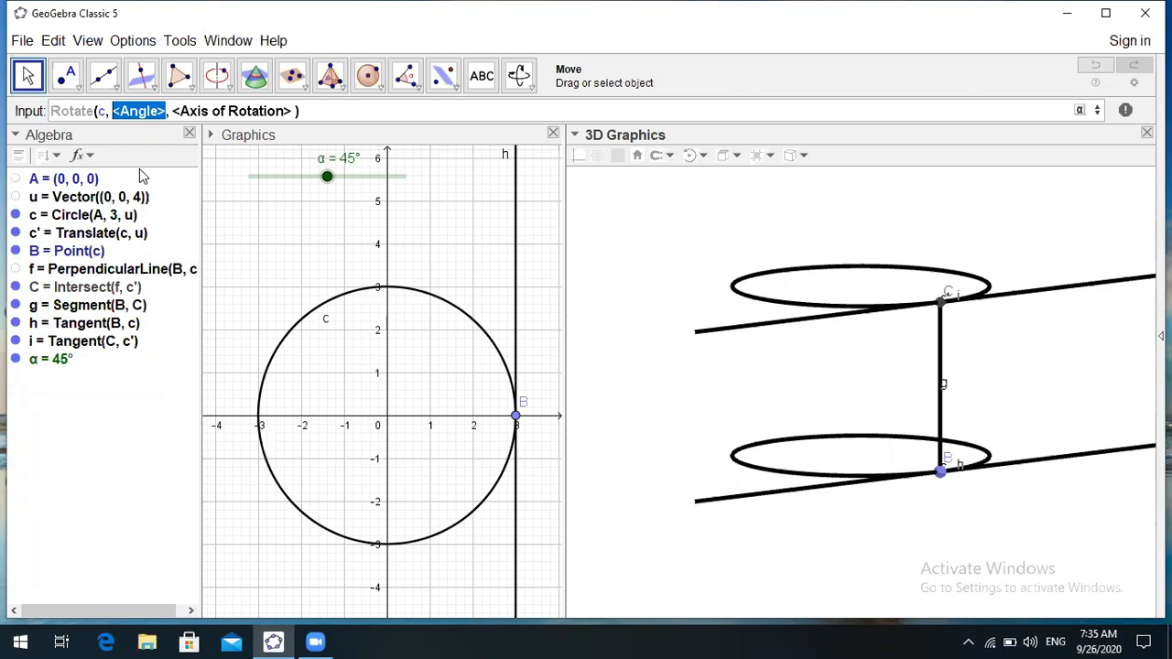
text(-)
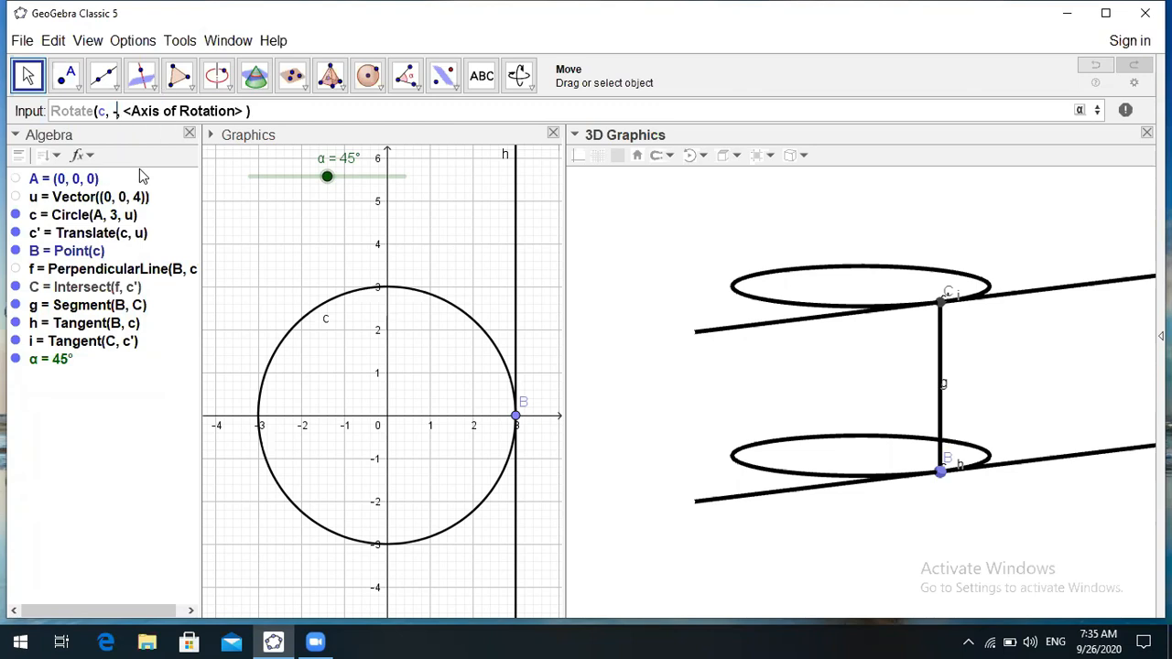
text(α)
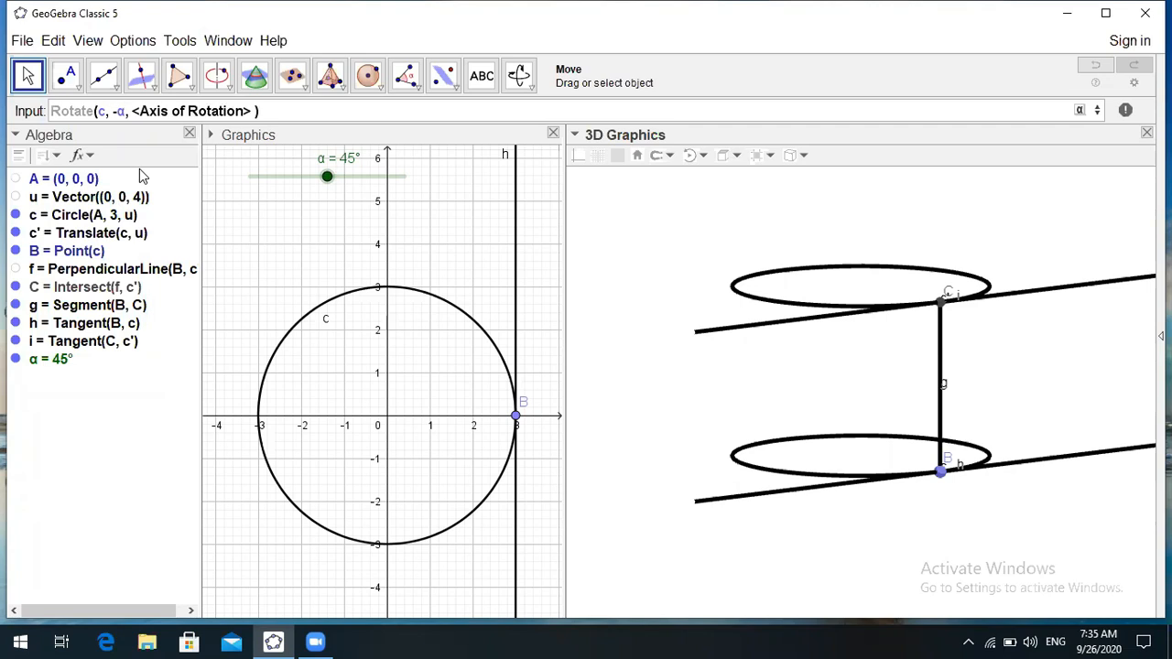
key(Tab)
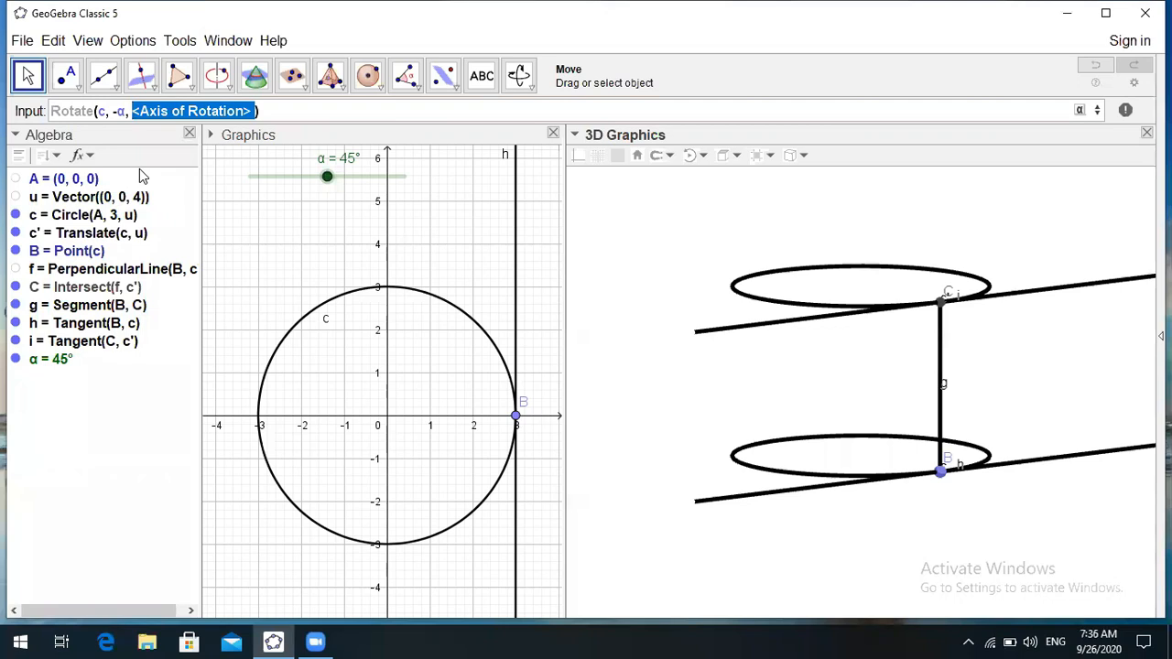
text(h)
key(Return)
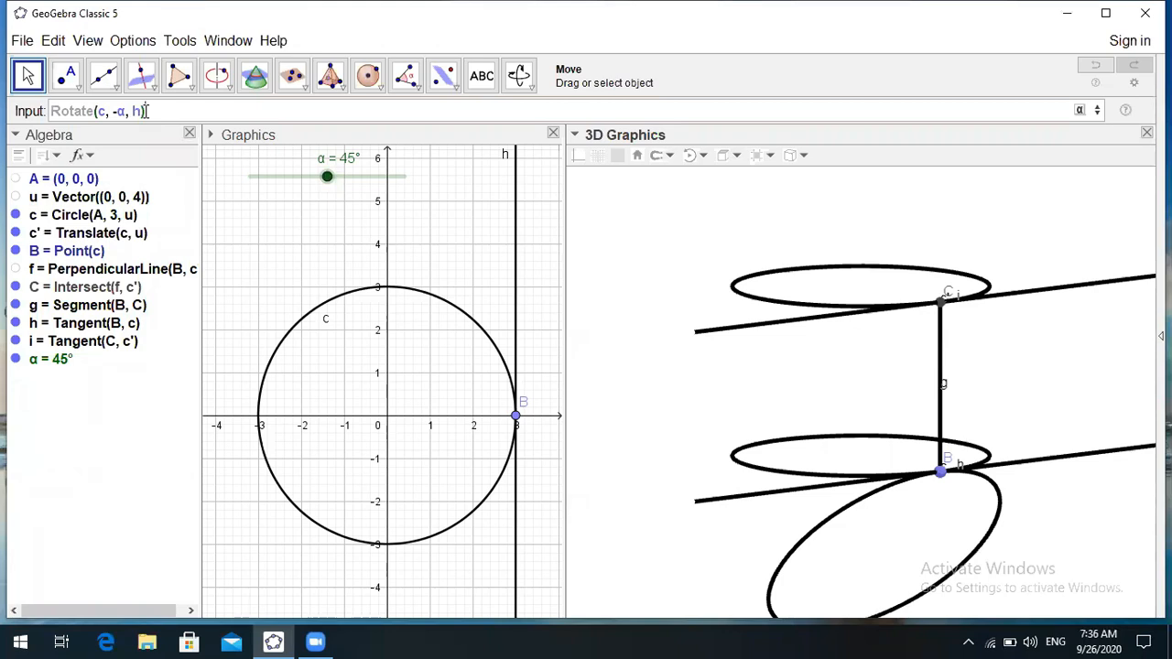
key(Return)
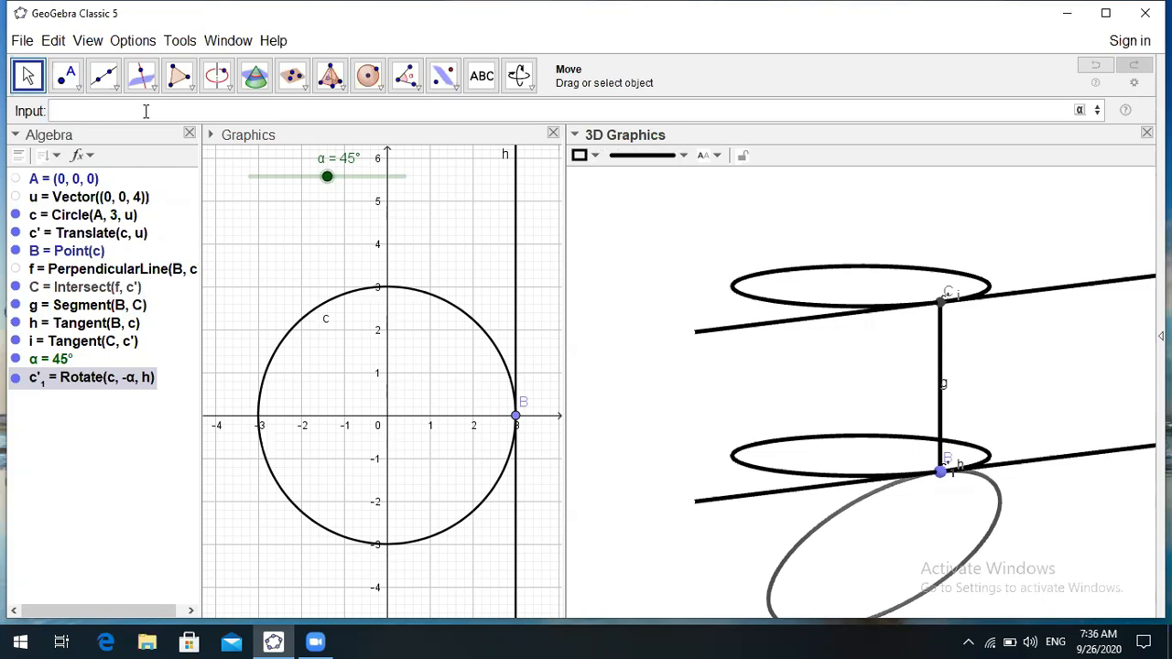
text(r)
- Create Rotate(c', α, i), swinging top circle c' up about tangent i
key(BackSpace)
text(Rotate)
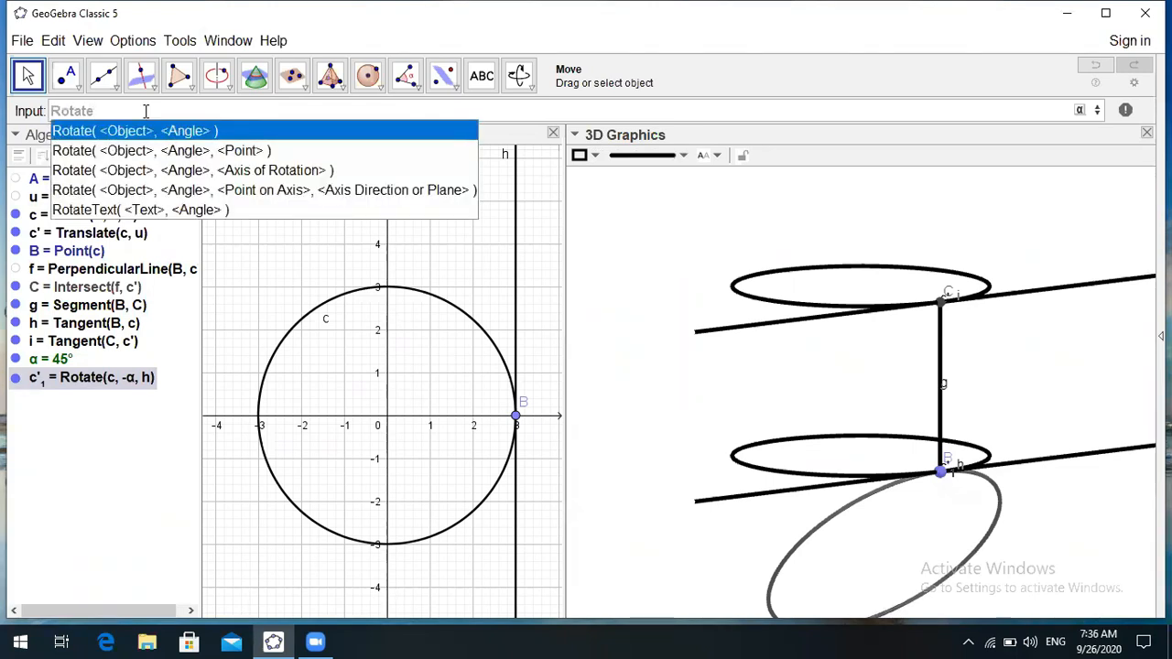
click(176, 171)
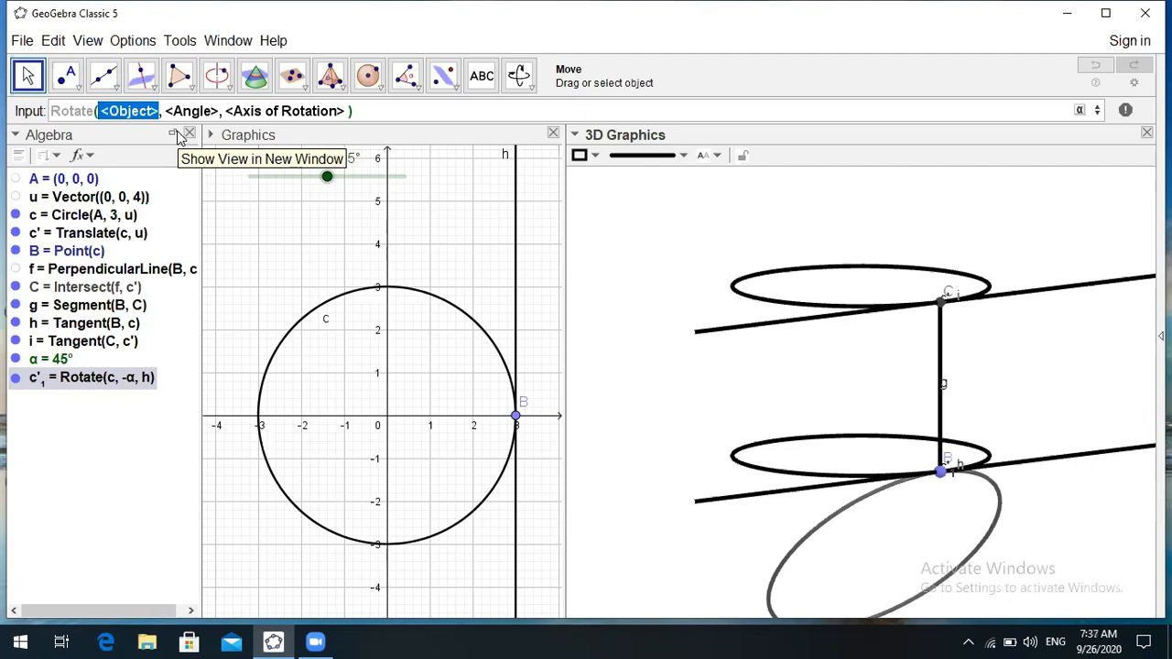
text(c)
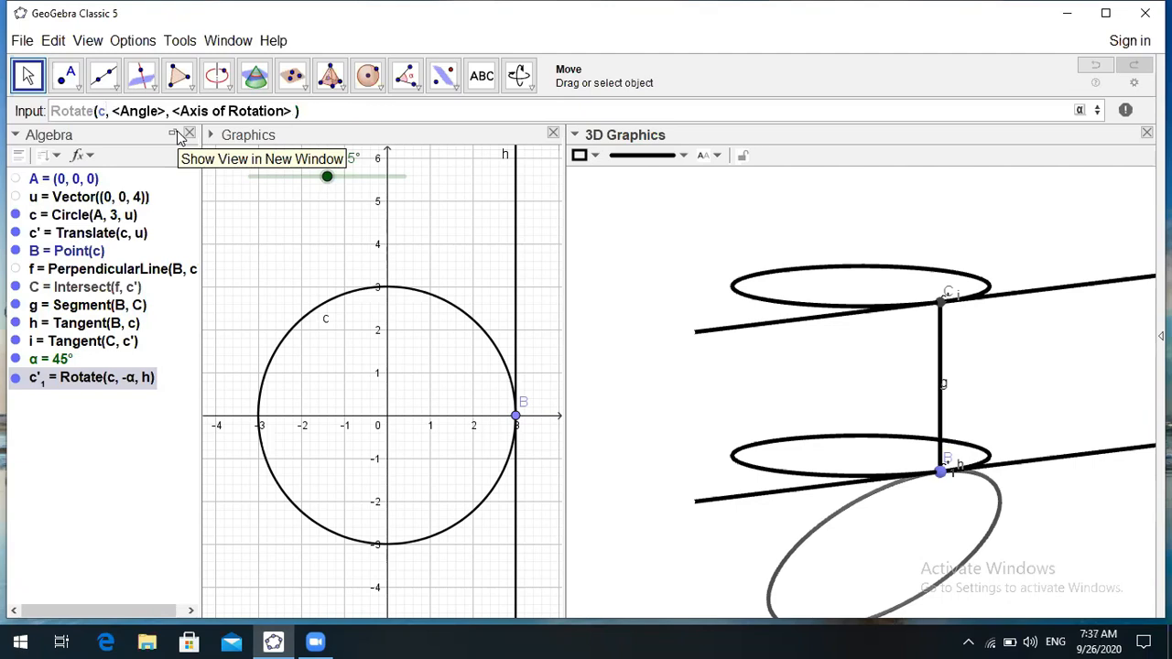
text(')
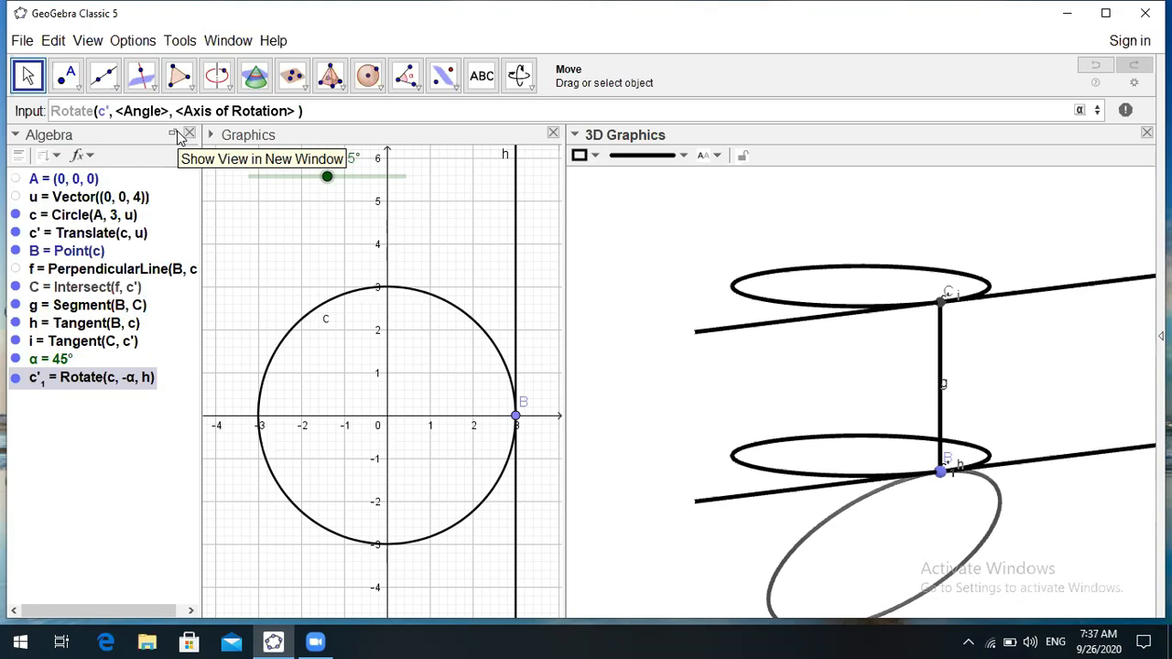
key(Tab)
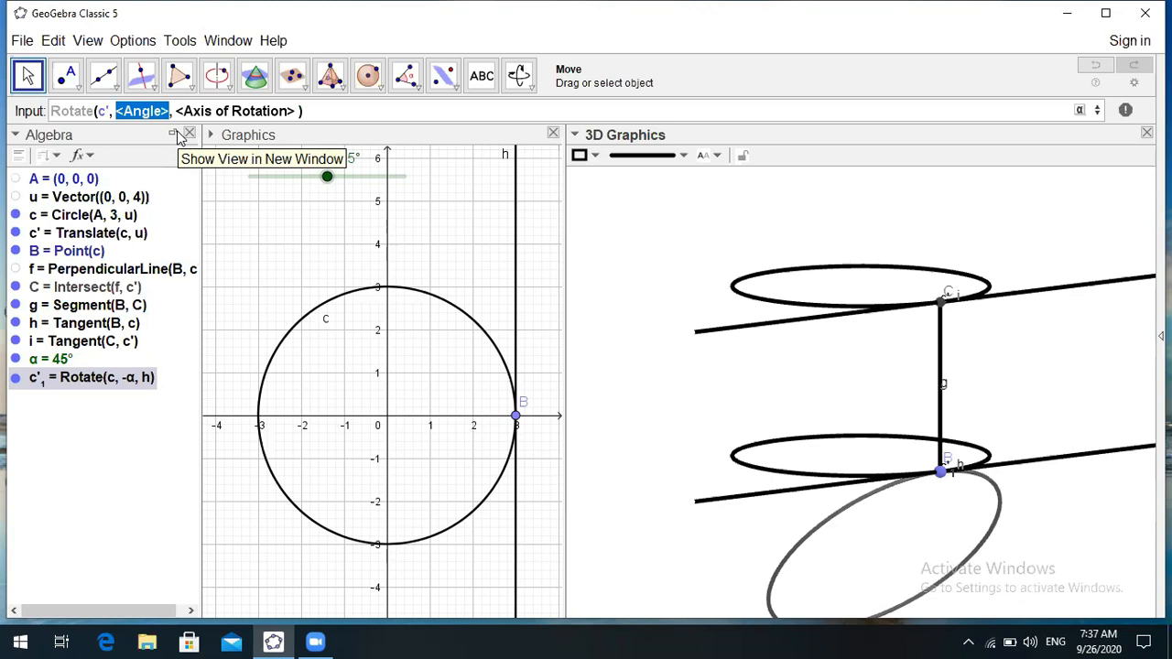
text(α)
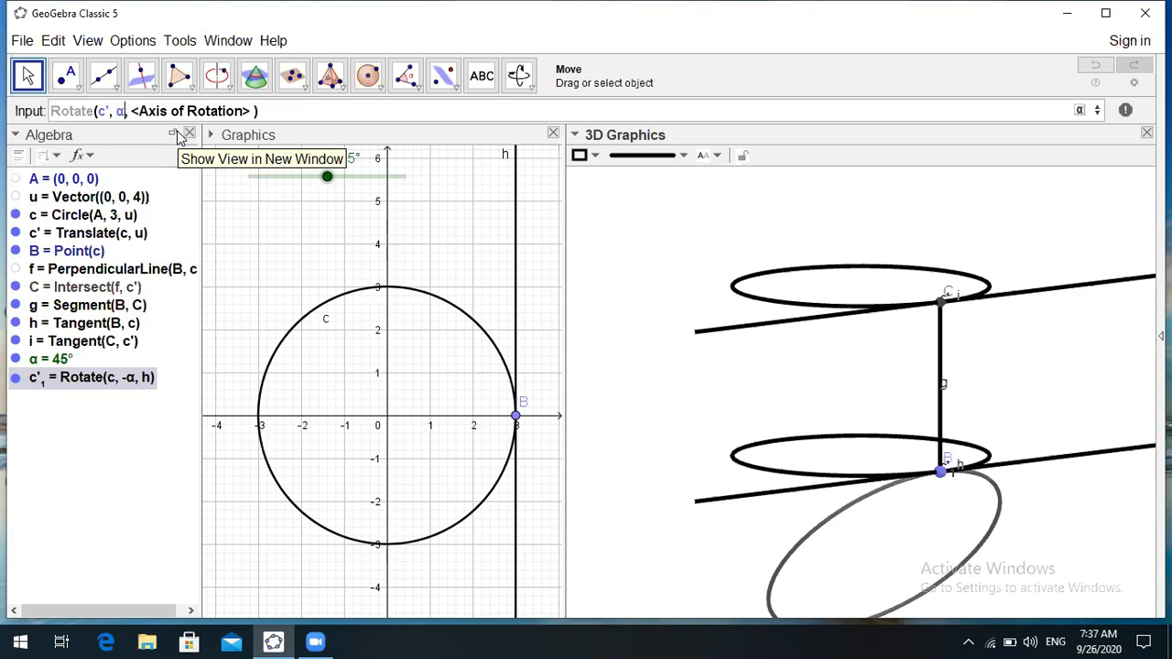
key(Tab)
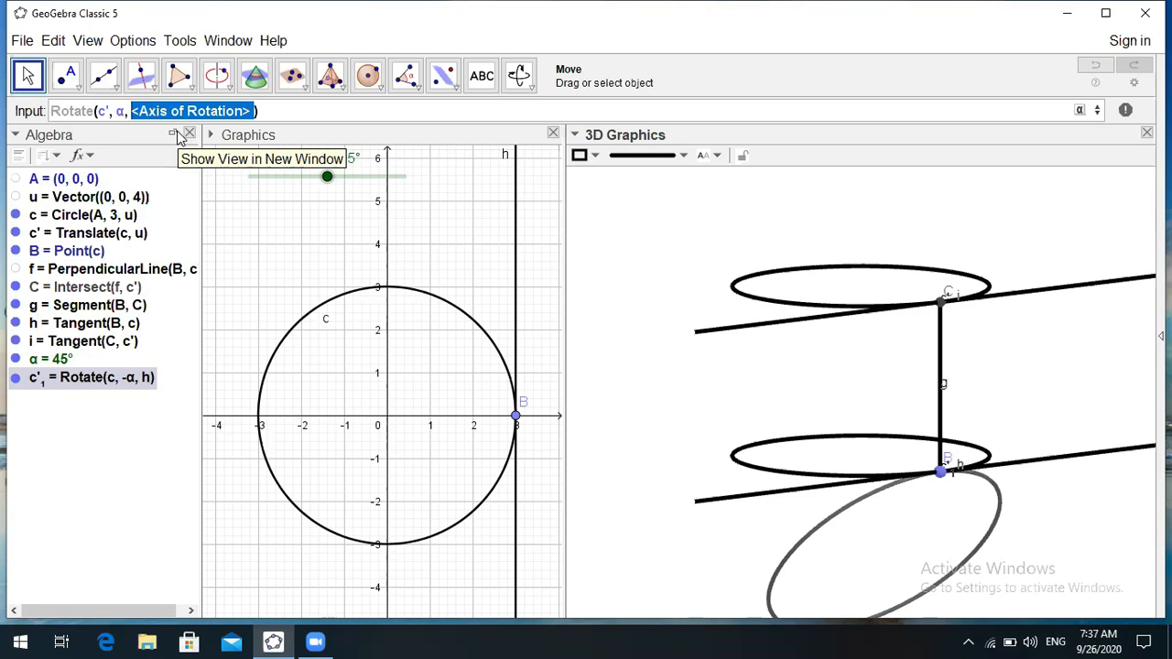
text(i)
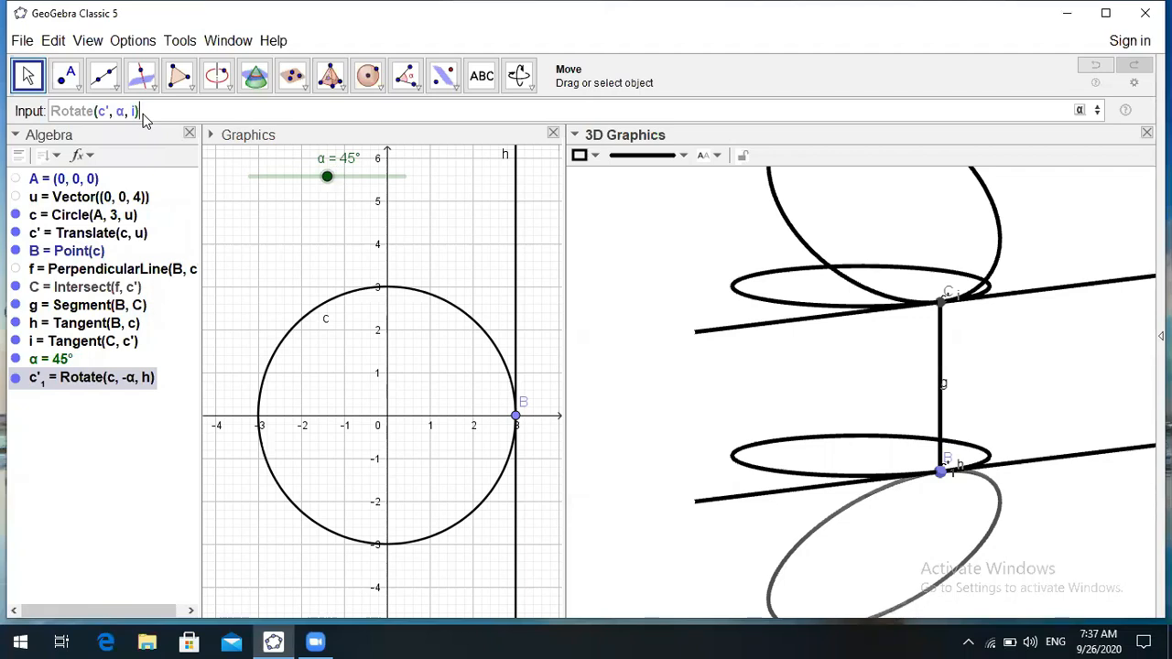
key(Return)
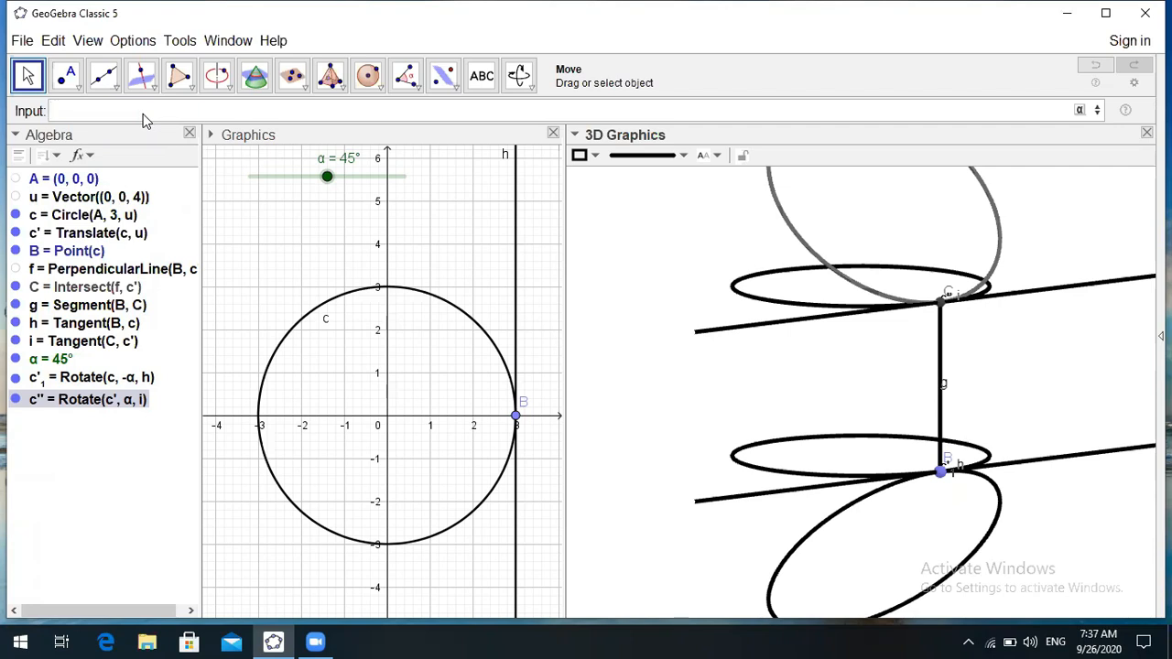
- Hide circles c, c' and tangent lines h, i, and lower slider α to 17°
click(28, 82)
click(16, 215)
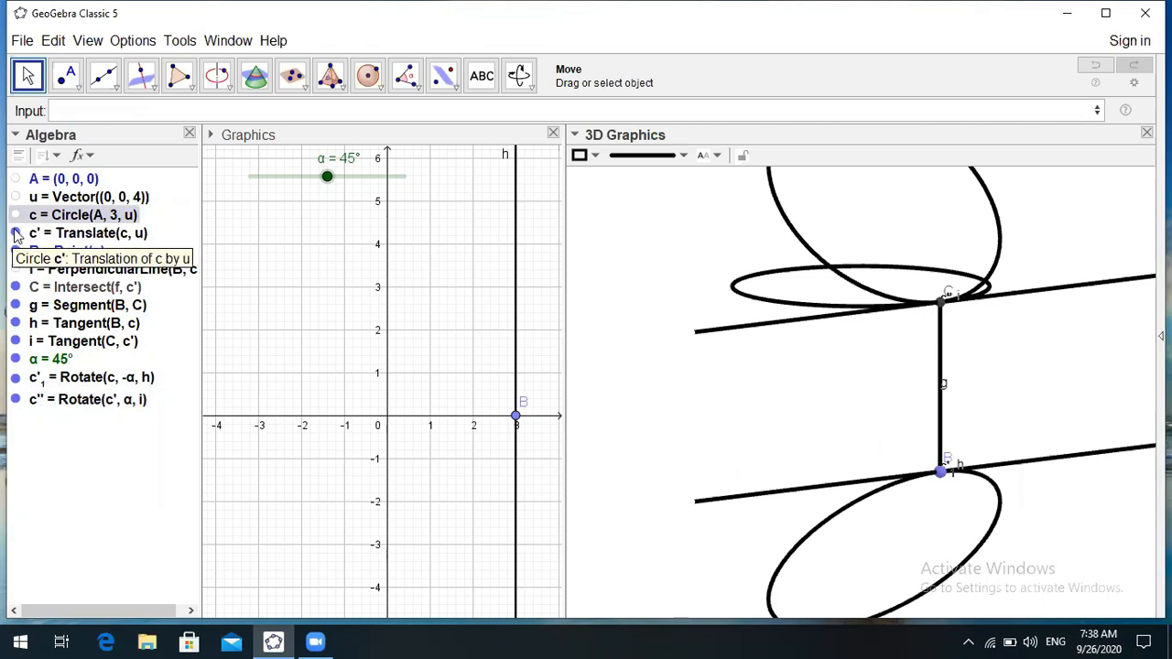
click(16, 232)
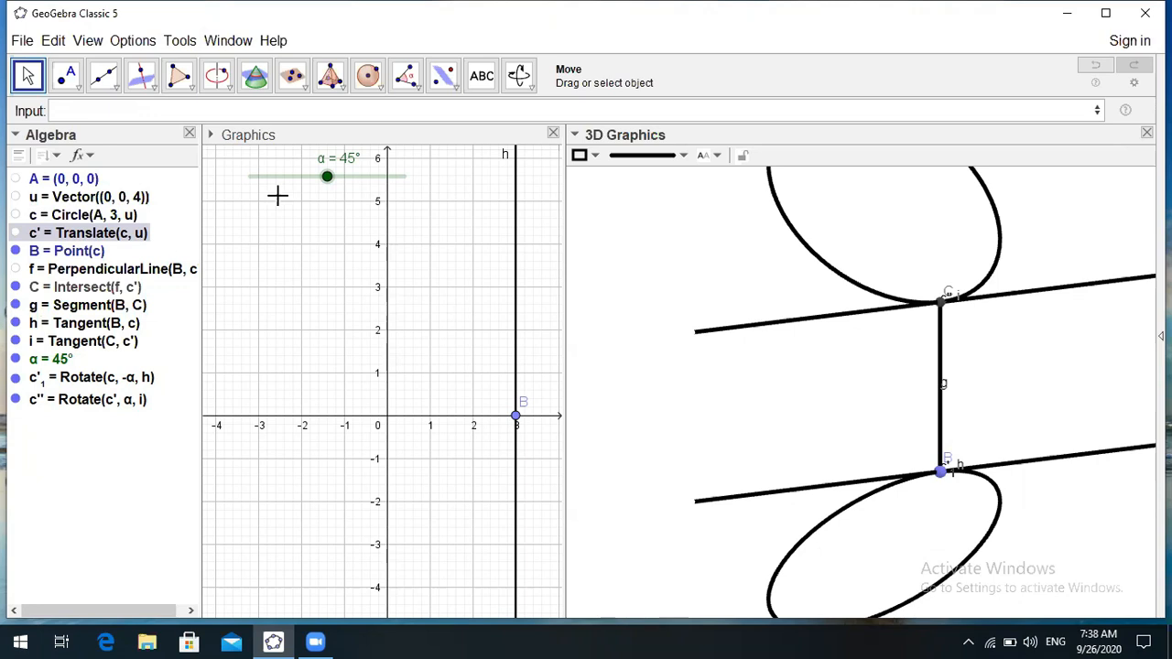
drag(327, 178, 290, 182)
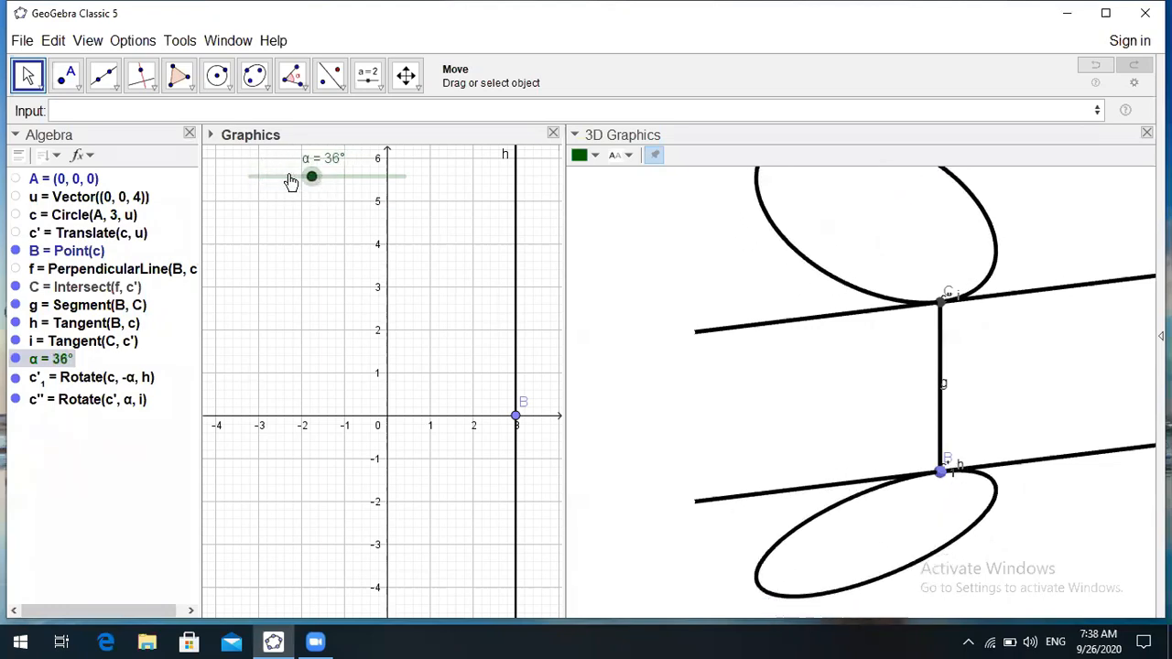
click(15, 324)
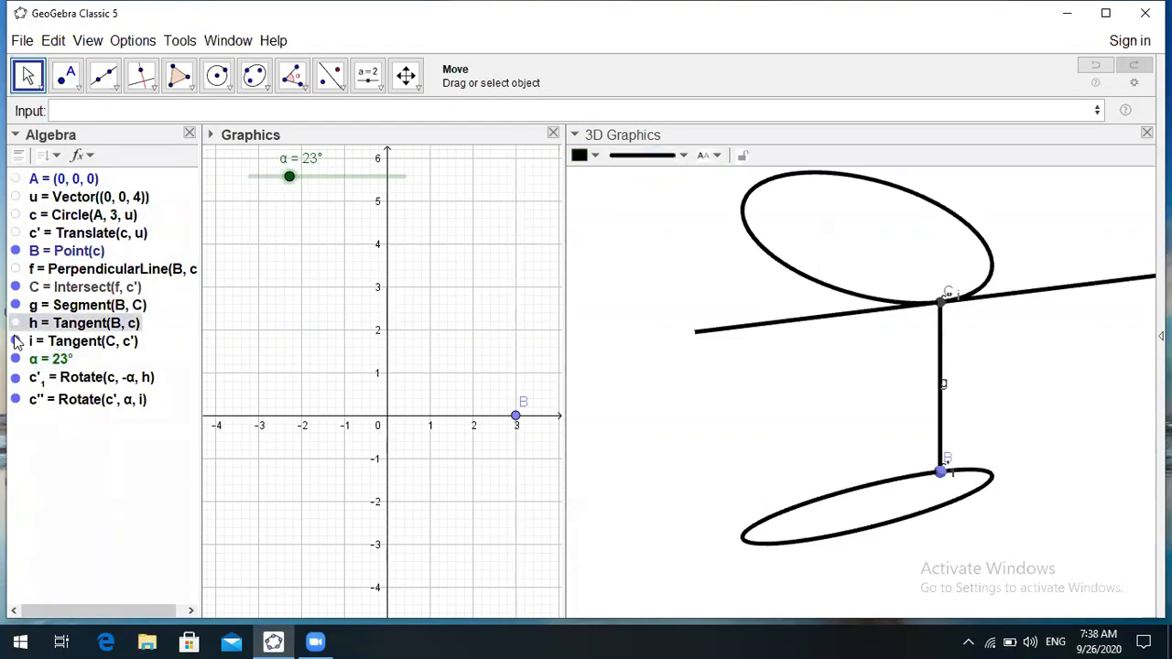
click(16, 341)
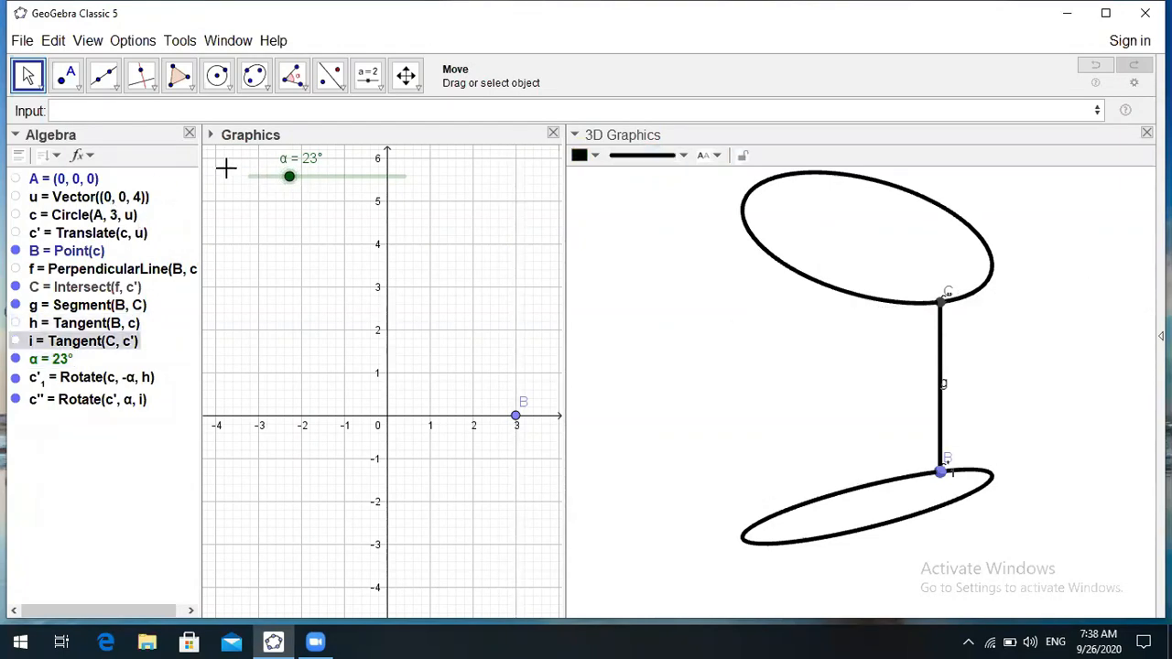
mouse_move(289, 176)
mouse_down()
mouse_move(259, 177)
mouse_move(324, 177)
mouse_move(269, 177)
mouse_move(279, 177)
mouse_up()
click(30, 78)
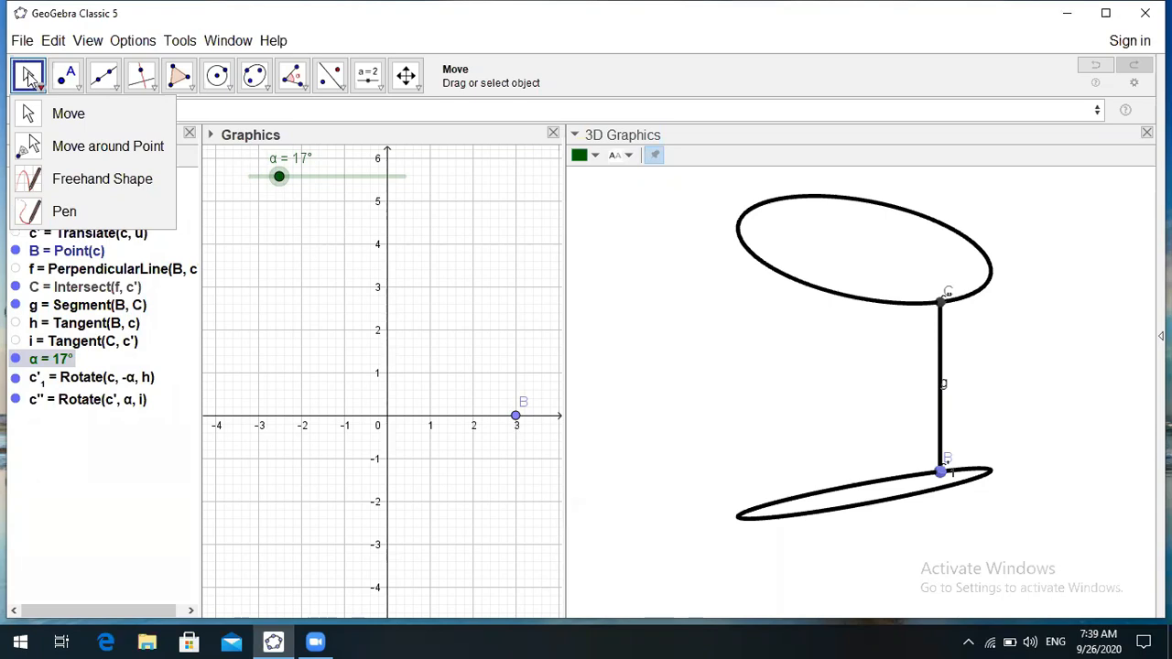
- Place a new button in the Graphics view with the Button tool
click(29, 74)
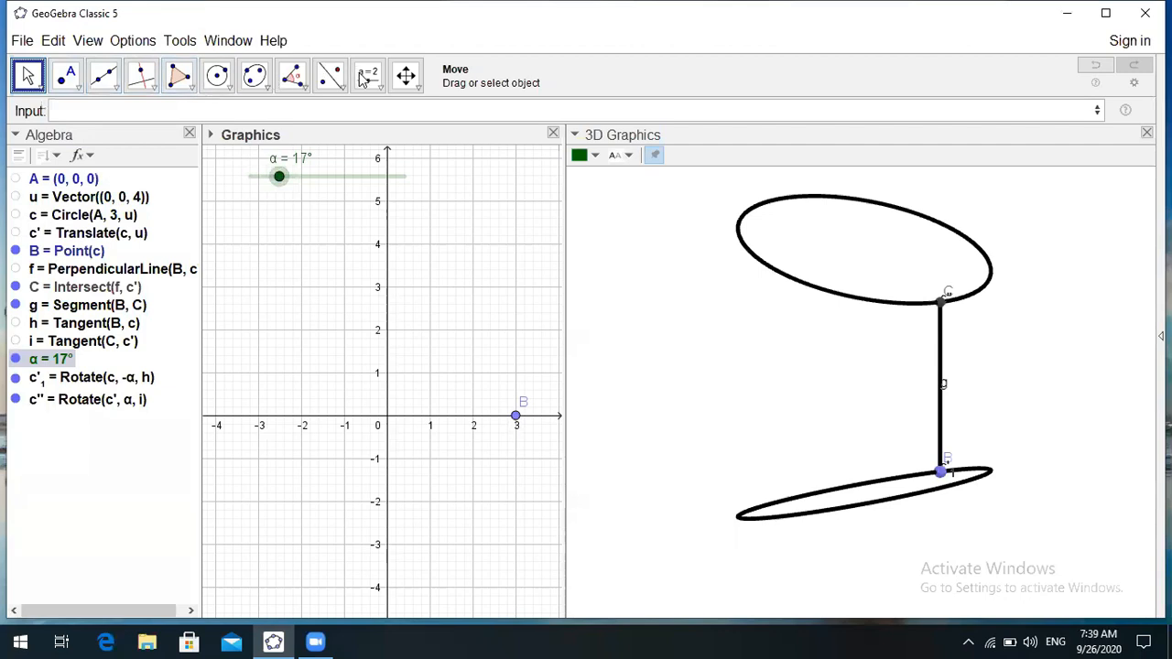
click(273, 251)
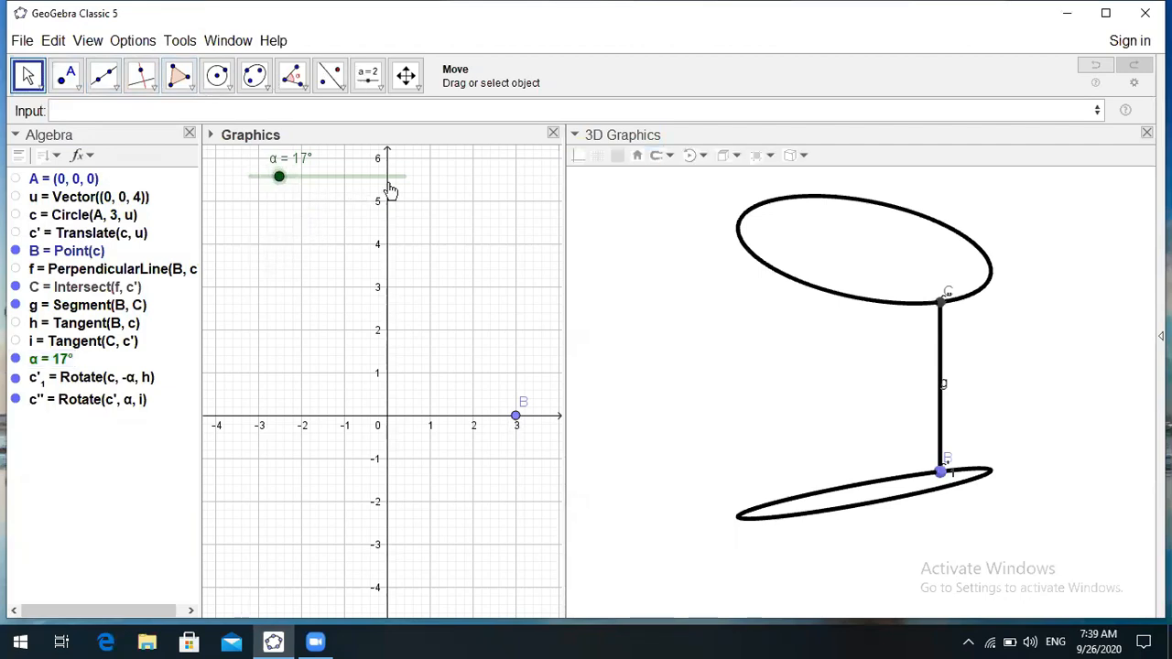
click(372, 88)
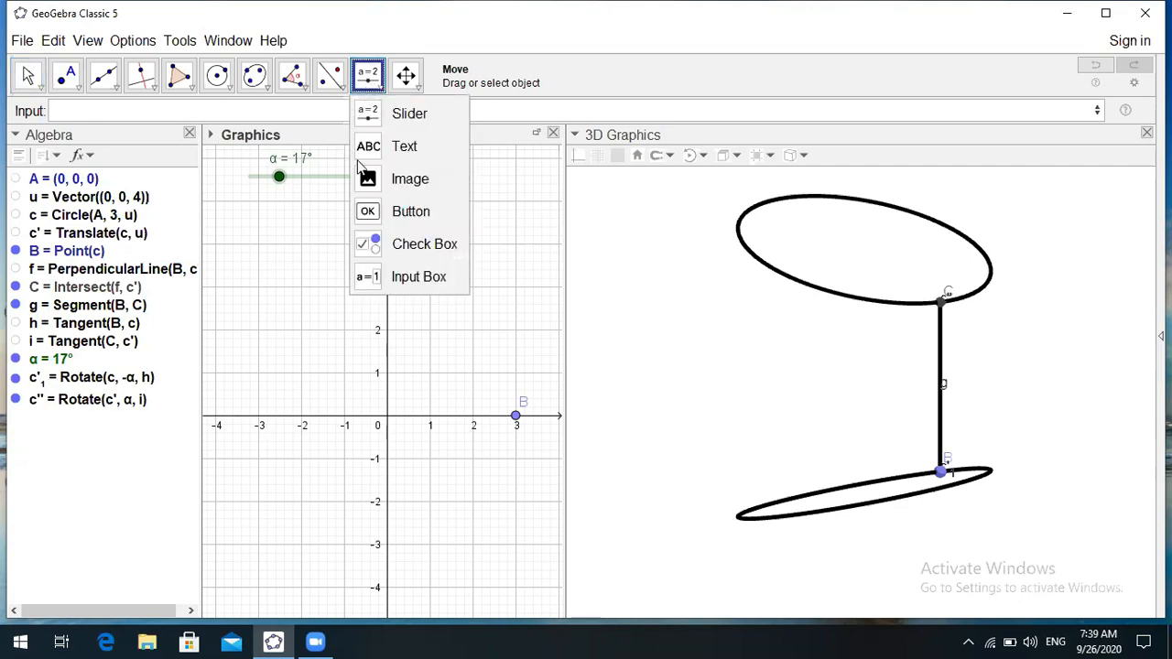
click(388, 213)
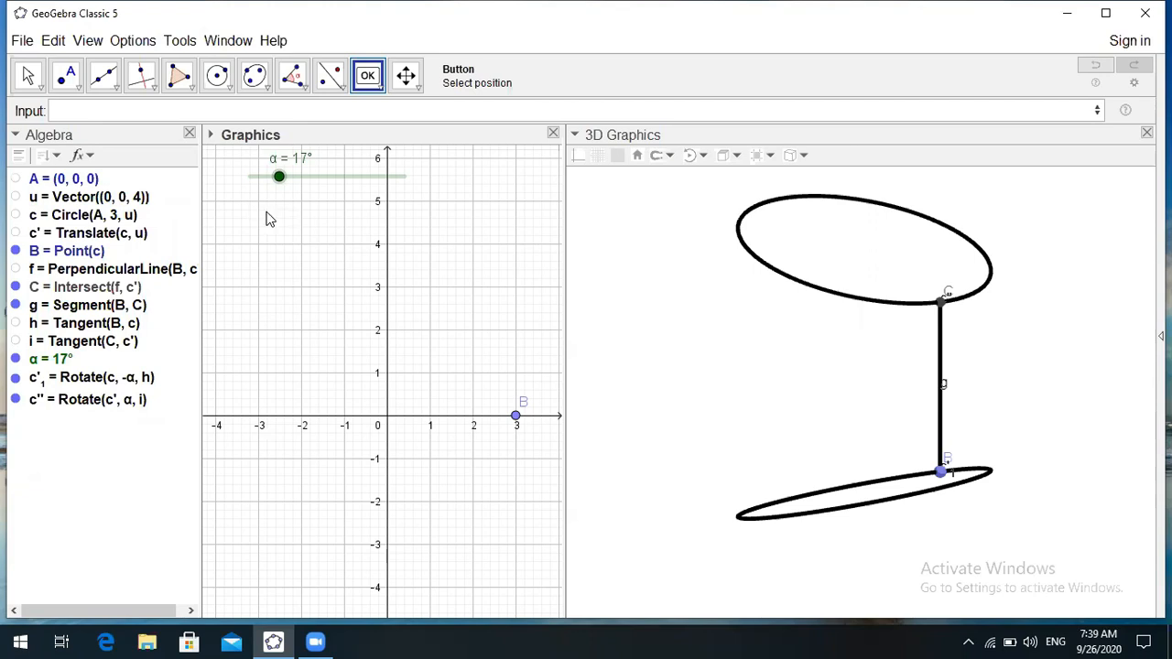
click(317, 203)
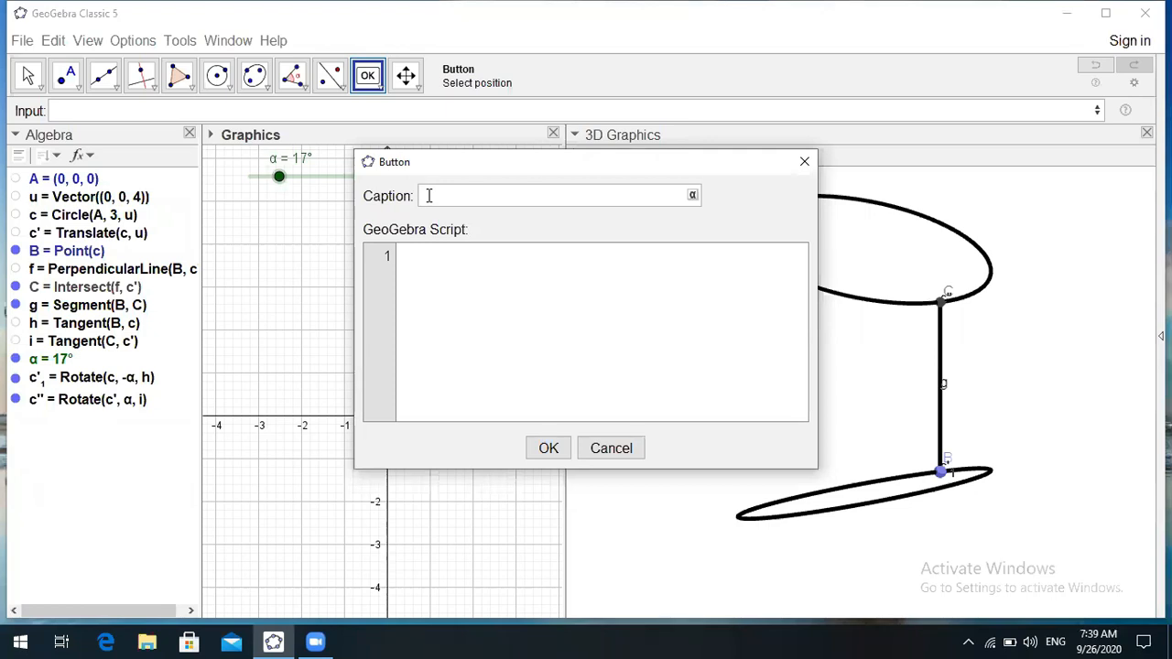
- Caption the button Play1 and give it the script line StartAnimation(B,true)
text(F)
text(la)
text(y)
text(1)
click(409, 257)
text(Start)
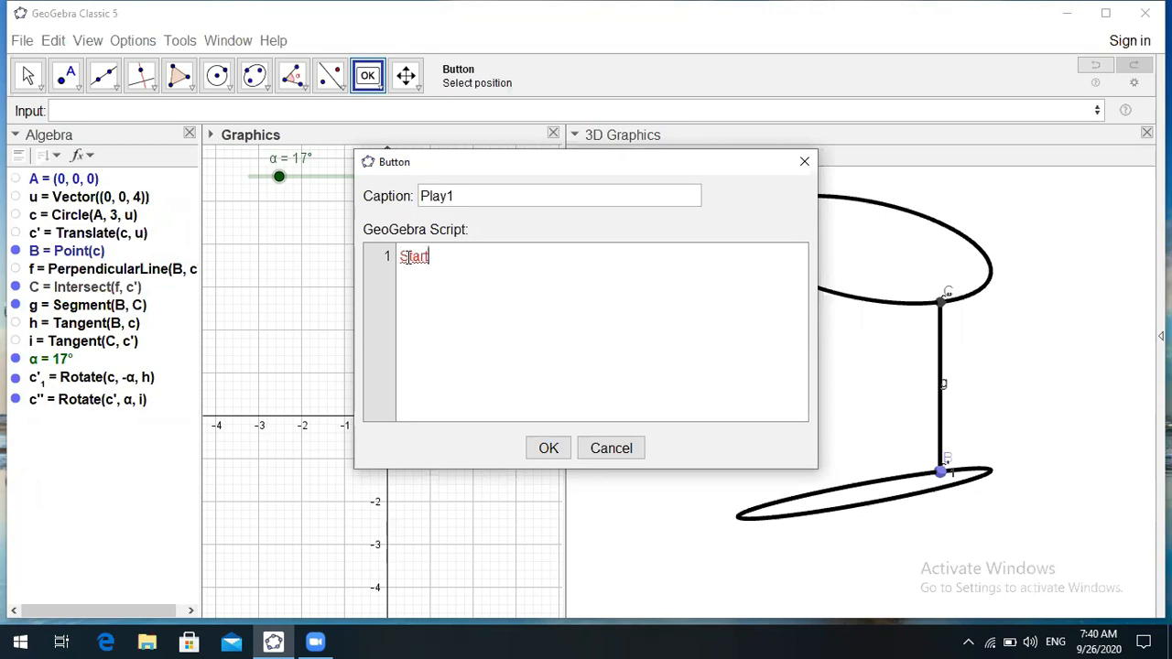
text(a)
key(BackSpace)
text(Animation)
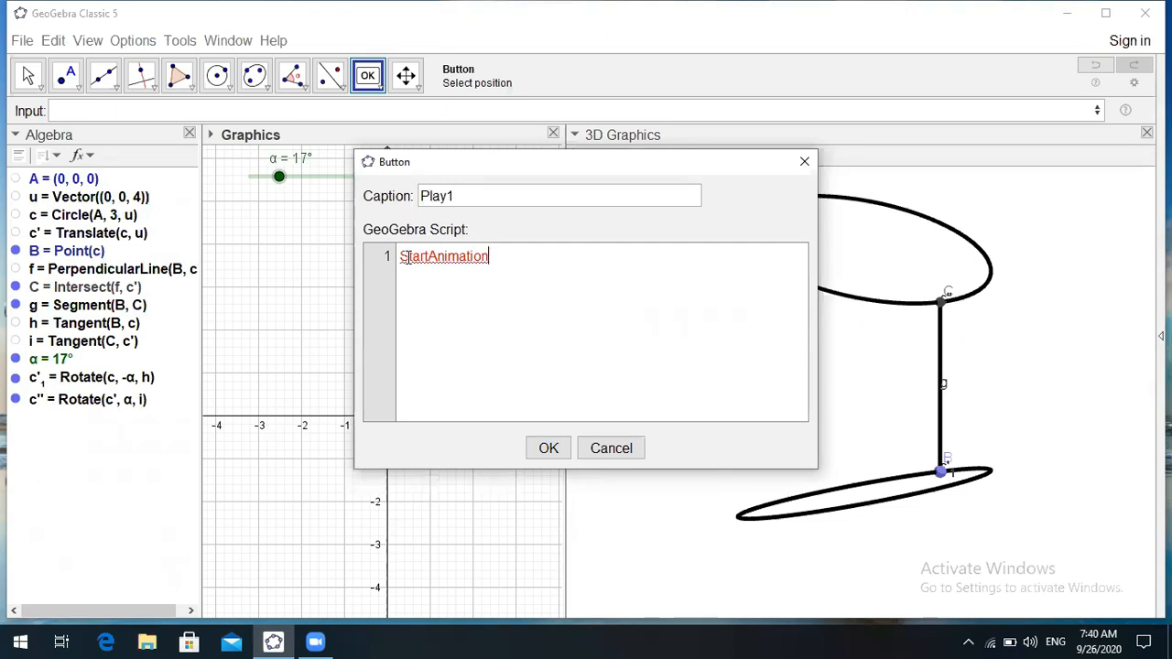
text(()
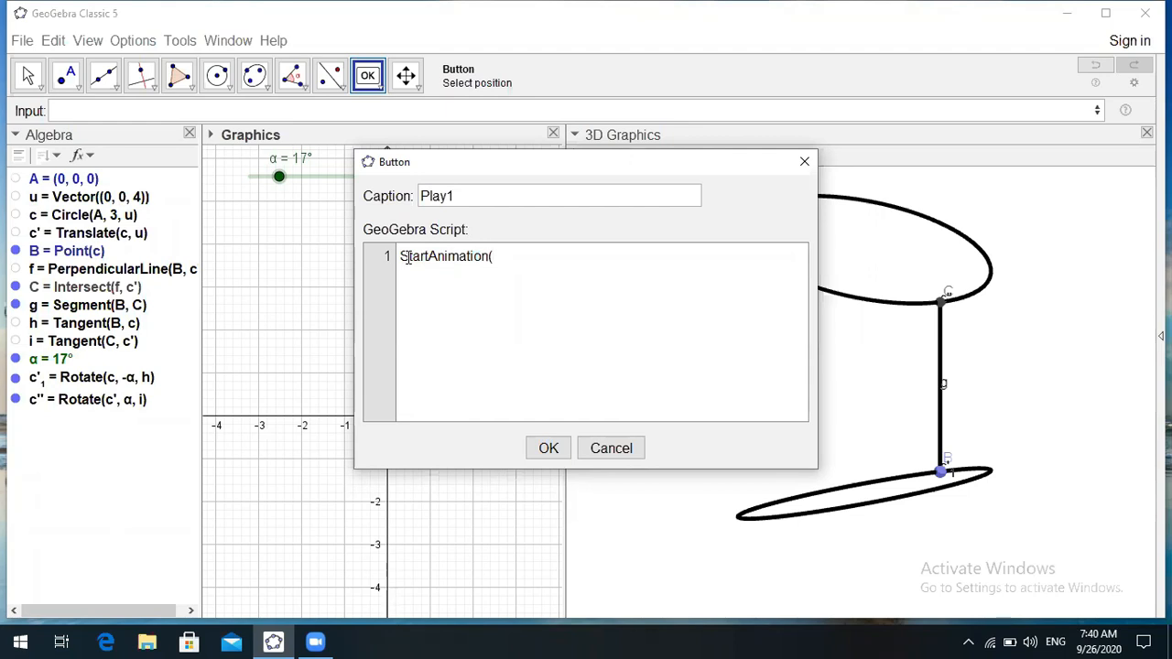
text(B,)
text(true))
key(Return)
- Type StartAnimation(α,false) as the script's second line
text(S)
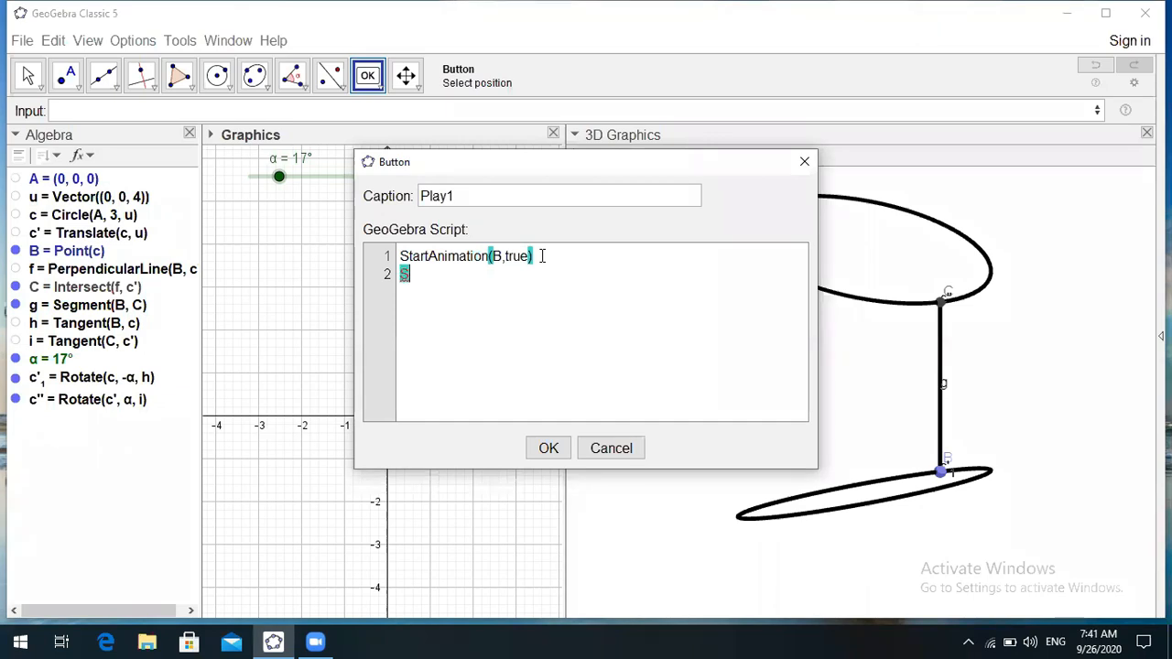
text(tartAni)
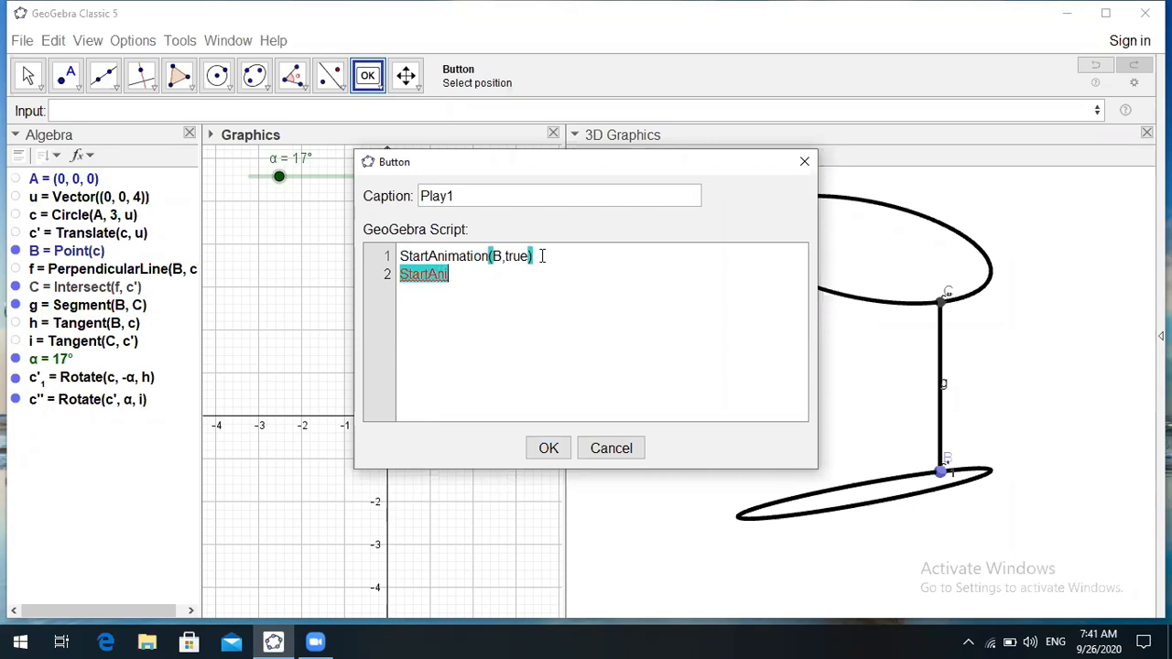
text(mation)
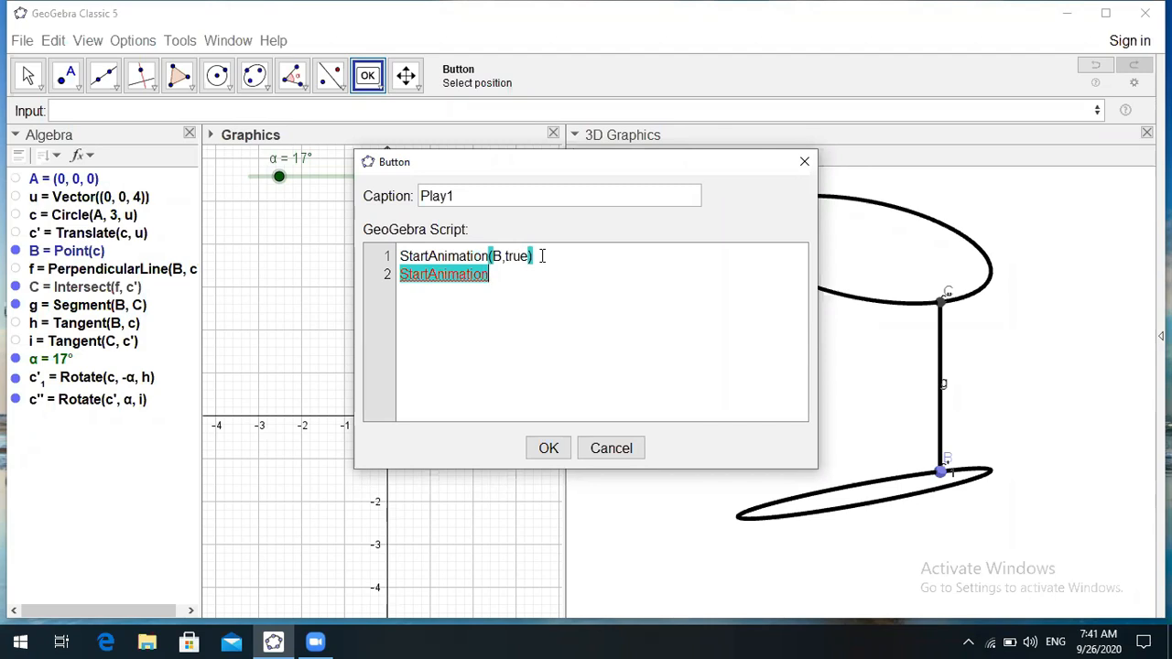
text(()
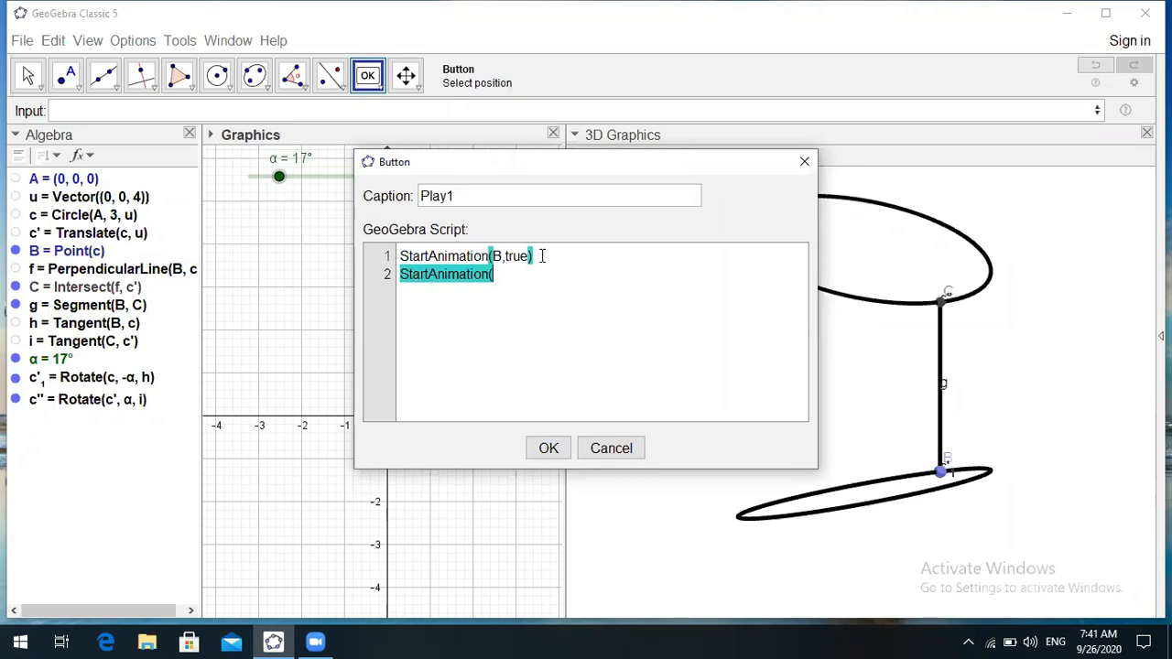
text(α)
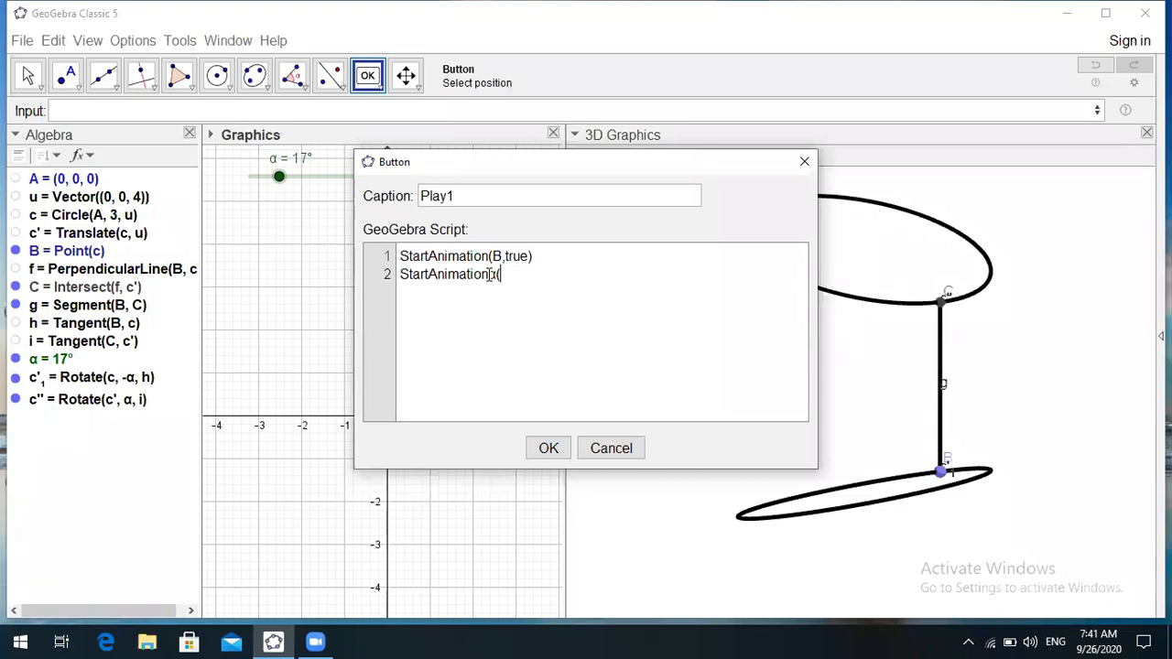
text(α)
text(,)
text(false)
click(474, 342)
- Rename the caption to CSA, select the two-line script, and confirm the button
click(455, 196)
key(BackSpace)
key(BackSpace)
key(BackSpace)
key(BackSpace)
key(BackSpace)
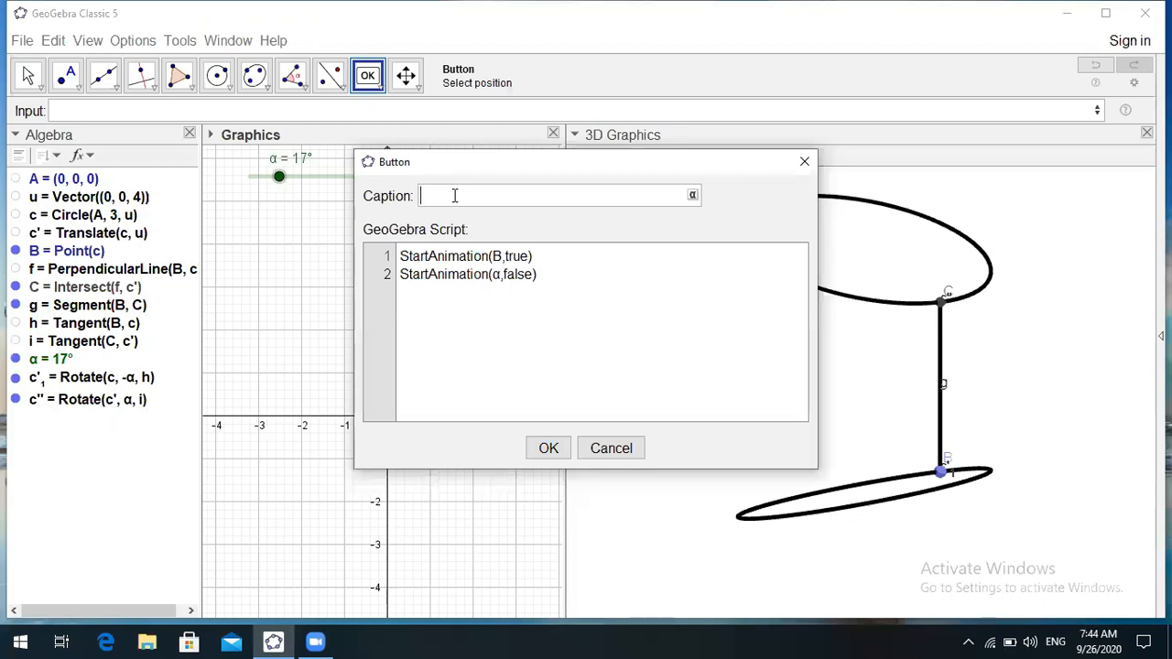
text(CSA)
click(557, 279)
drag(400, 256, 537, 272)
key(ctrl+c)
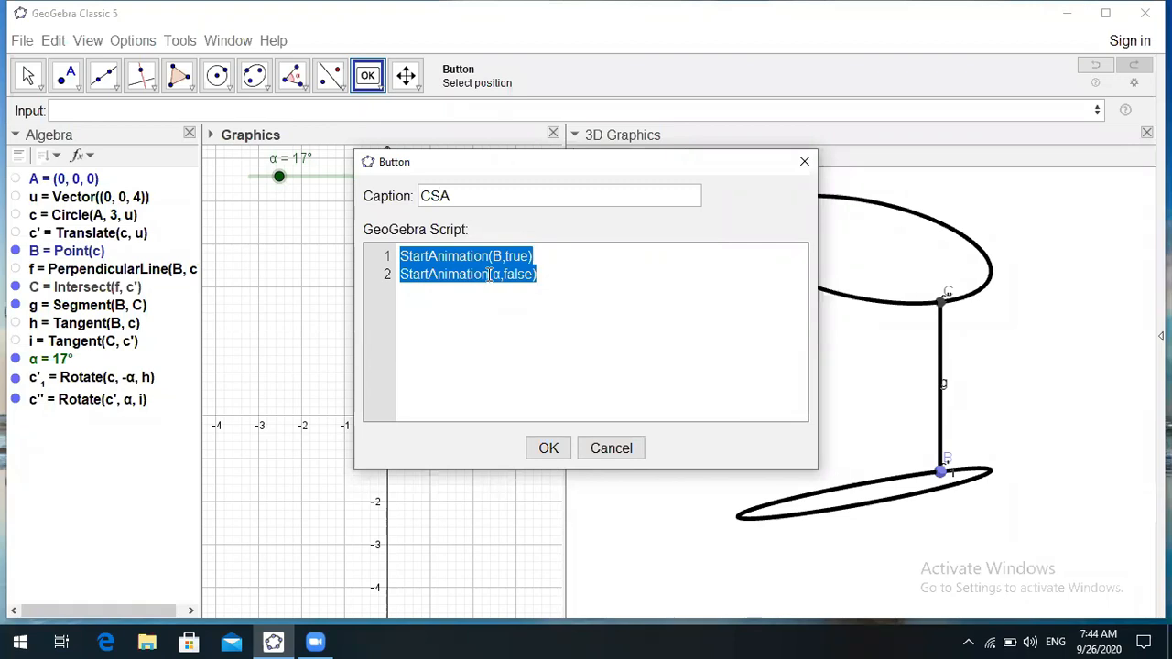
click(548, 447)
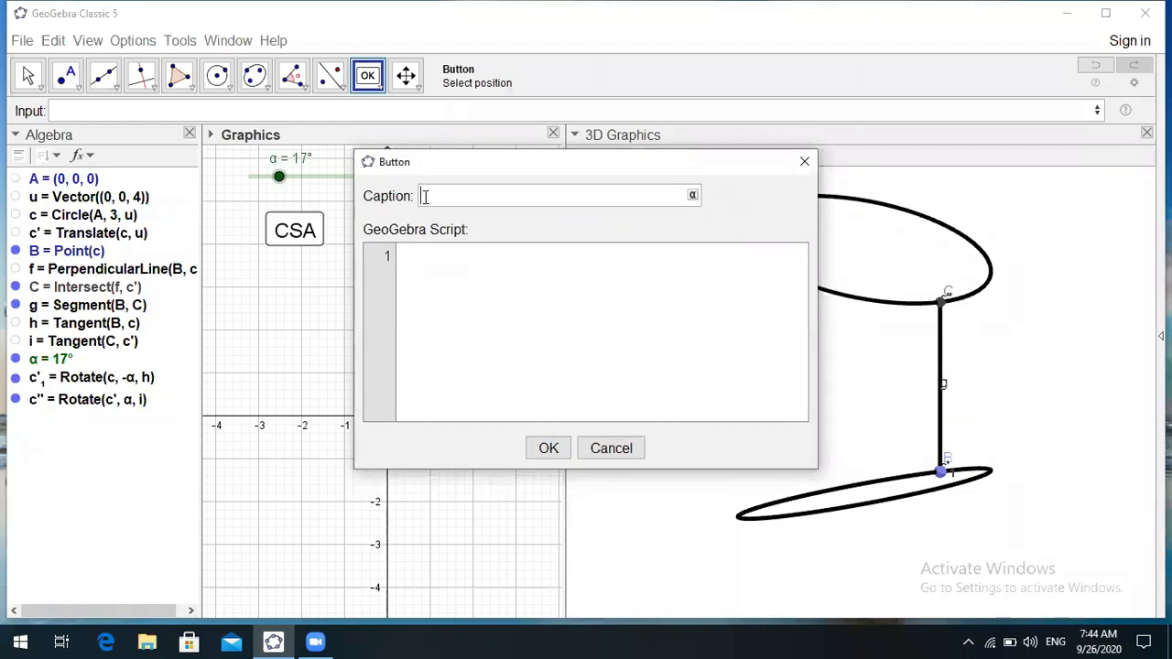
- Caption a new button Bases and paste the two StartAnimation lines into its script
text(Baces)
click(417, 261)
click(442, 196)
key(BackSpace)
text(ses)
click(417, 261)
key(ctrl+v)
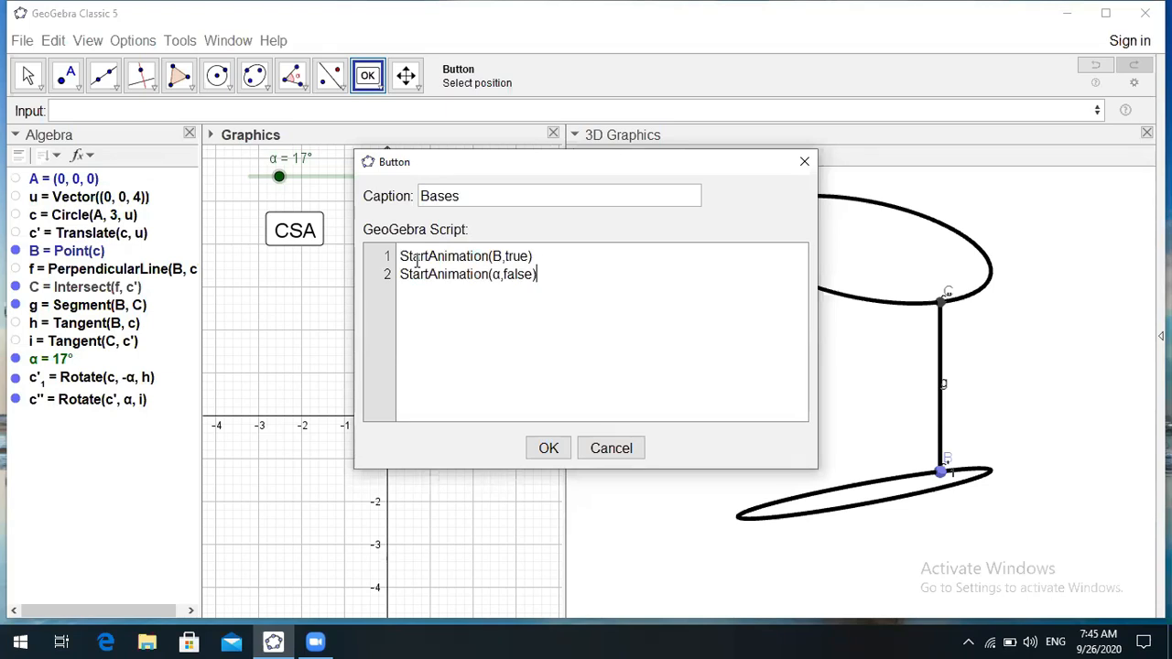
- Change the script to StartAnimation(B,false) and StartAnimation(α,true), then create Bases
click(457, 299)
click(529, 273)
click(529, 256)
key(BackSpace)
key(BackSpace)
key(BackSpace)
key(BackSpace)
text(false)
click(530, 275)
key(BackSpace)
key(BackSpace)
key(BackSpace)
key(BackSpace)
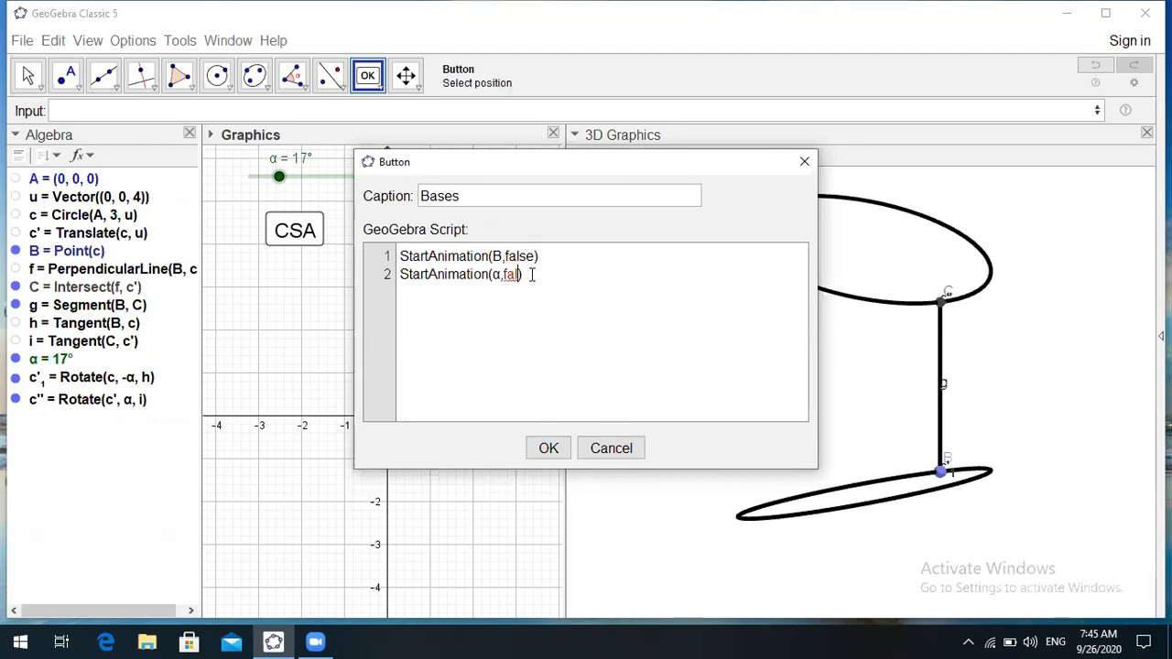
key(BackSpace)
text(true)
click(575, 351)
click(546, 449)
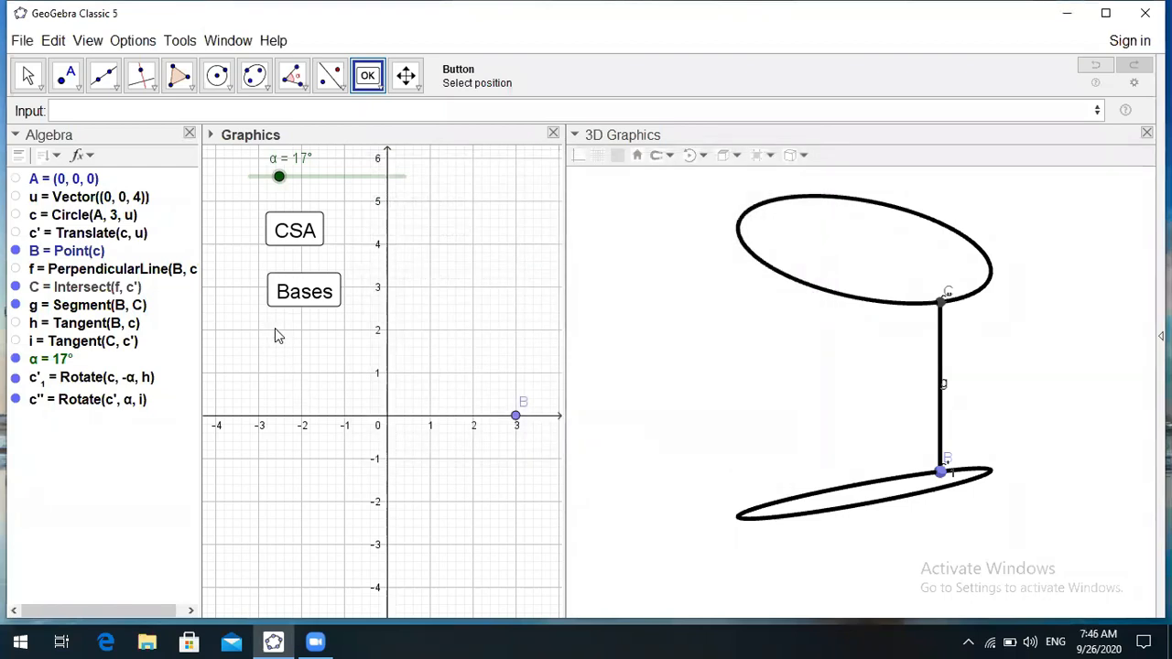
- Create a Reset button scripted StartAnimation(B,false) and StartAnimation(α,false)
click(383, 252)
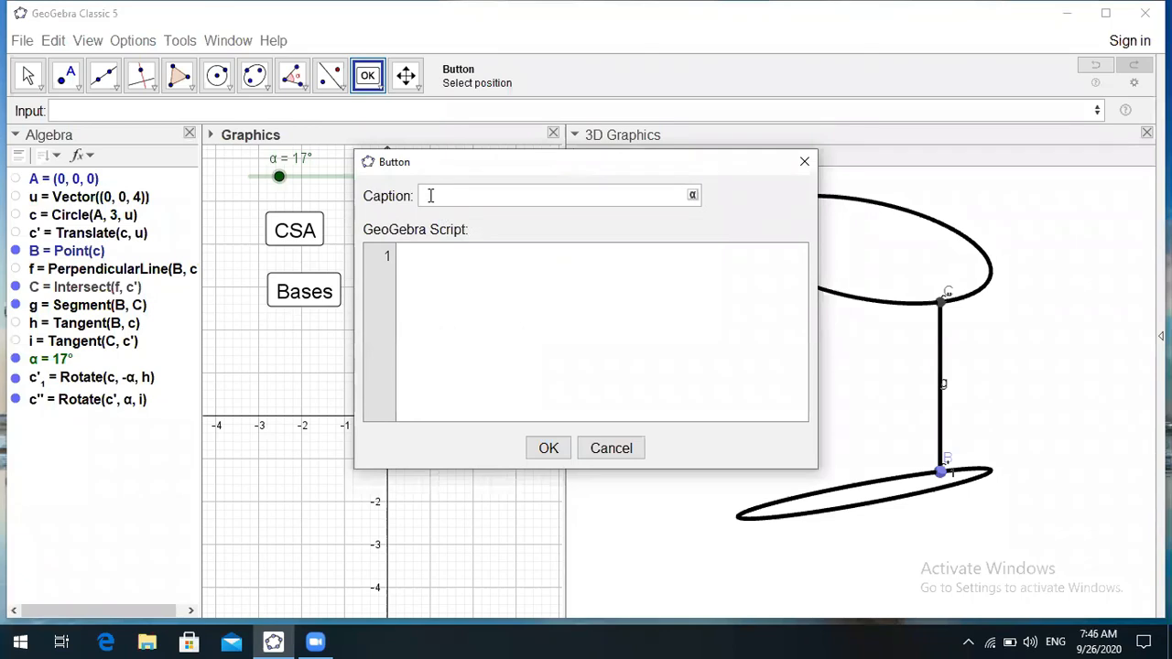
text(Reset)
click(409, 257)
key(ctrl+v)
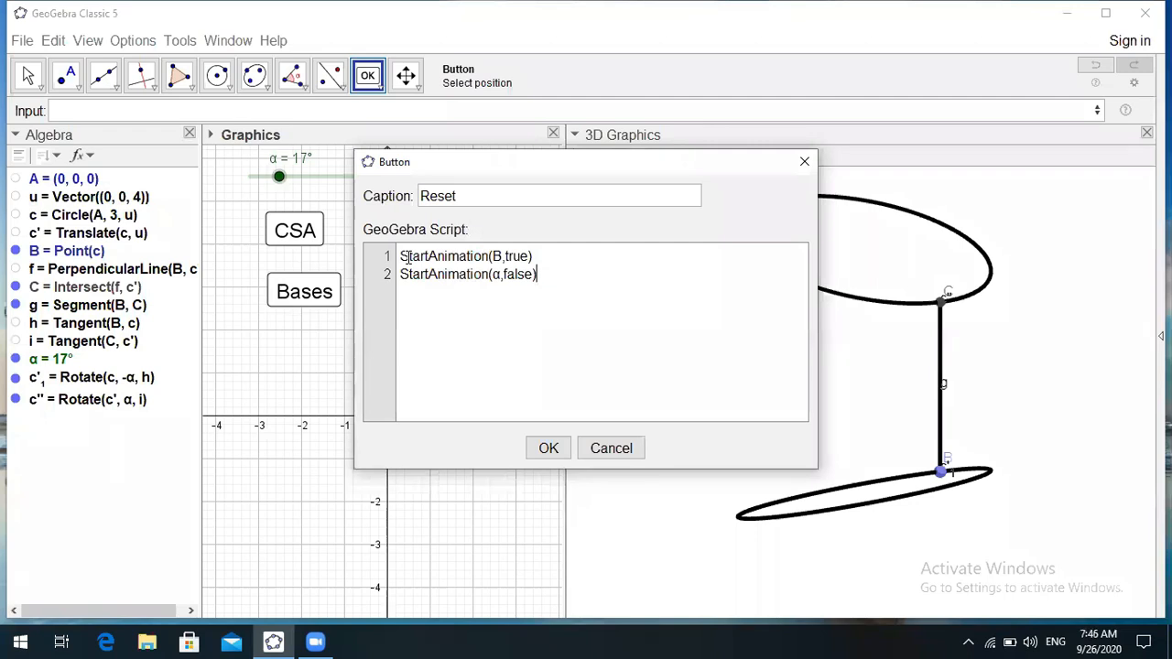
click(529, 257)
key(BackSpace)
key(BackSpace)
key(BackSpace)
key(BackSpace)
text(false)
click(615, 325)
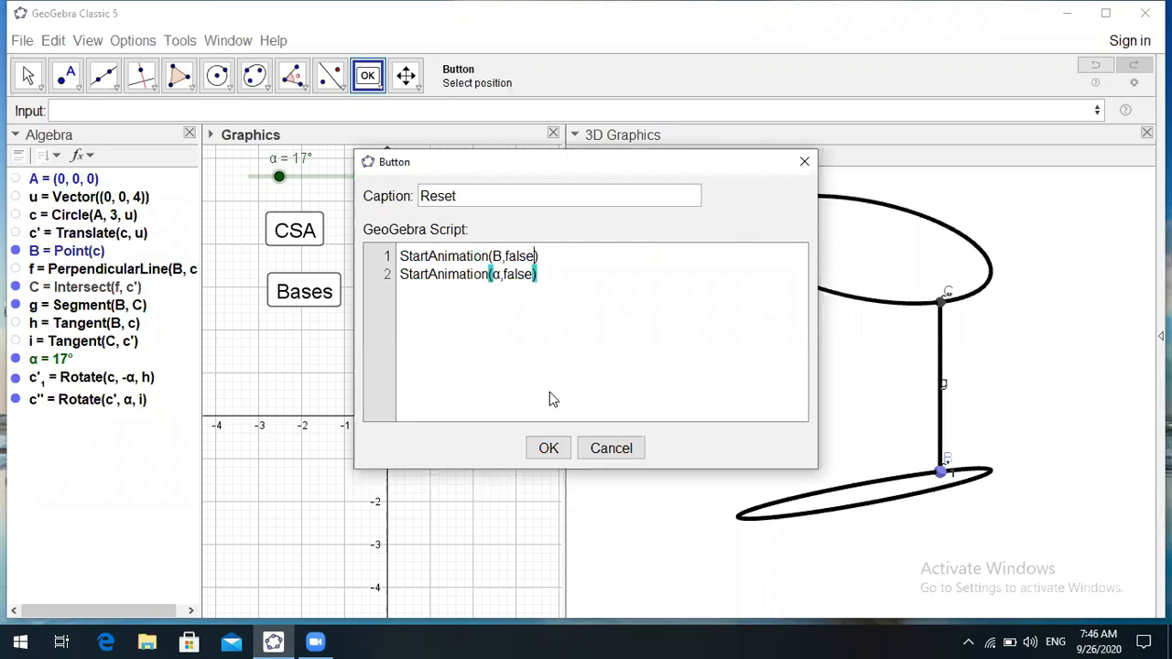
click(549, 449)
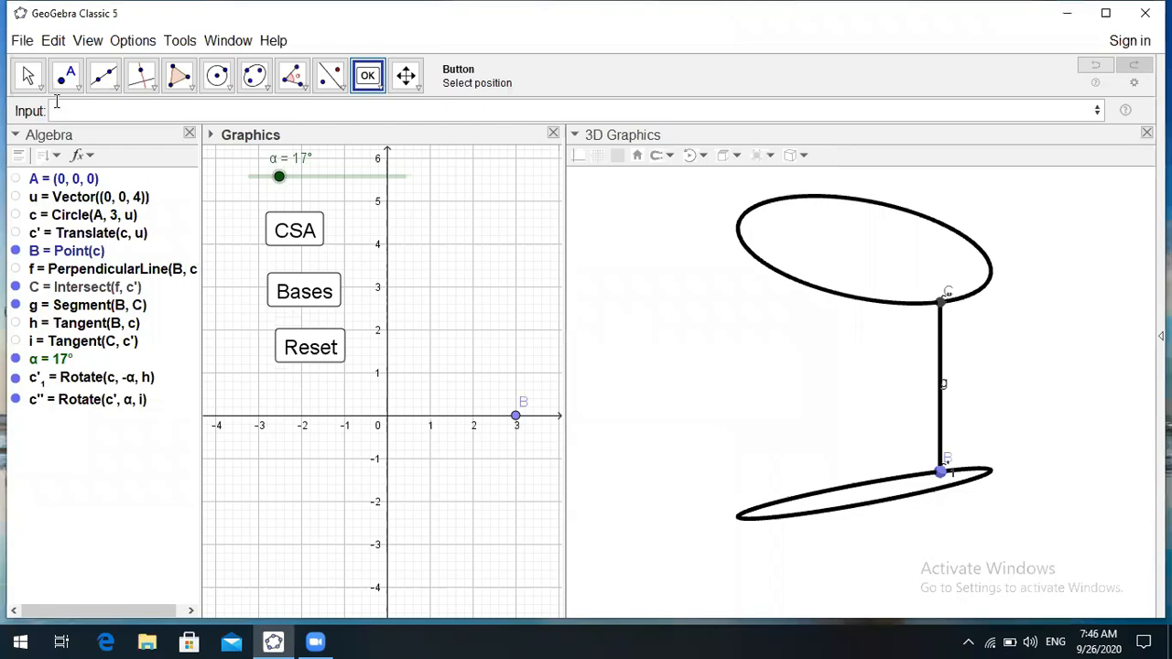
click(29, 77)
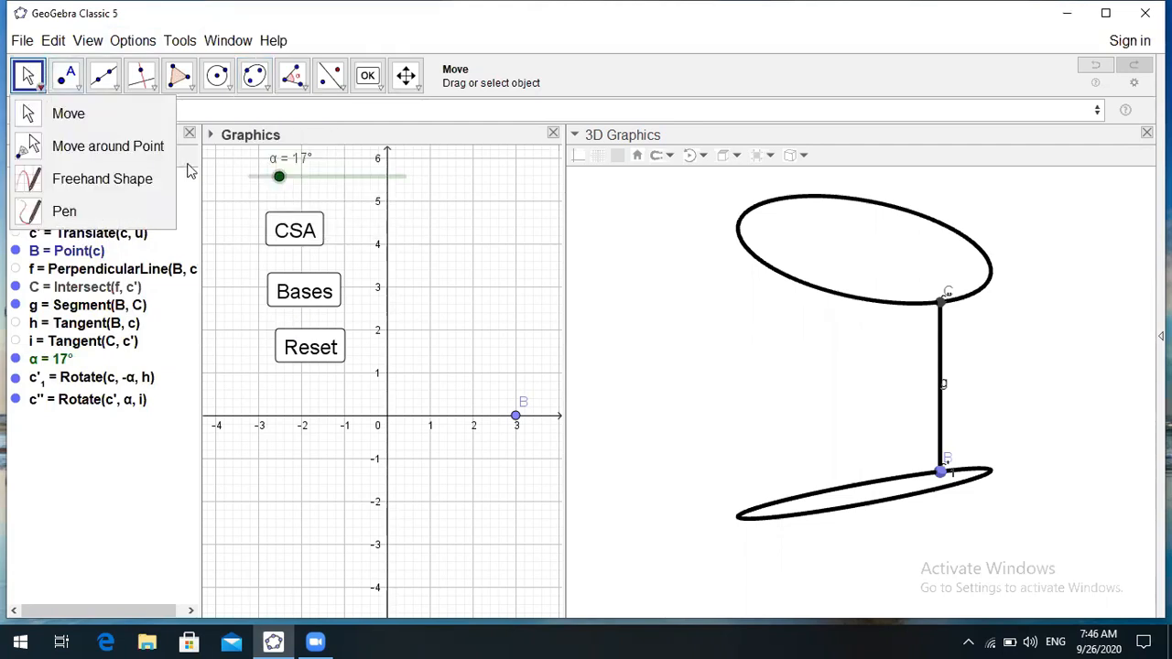
click(370, 79)
click(372, 78)
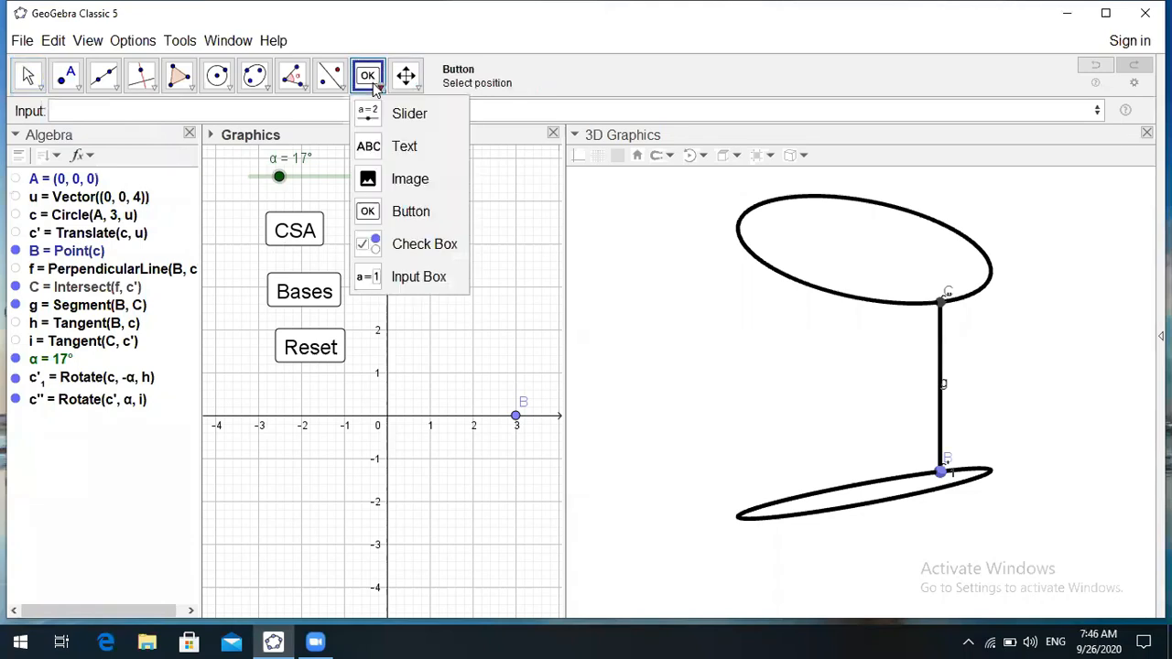
click(422, 210)
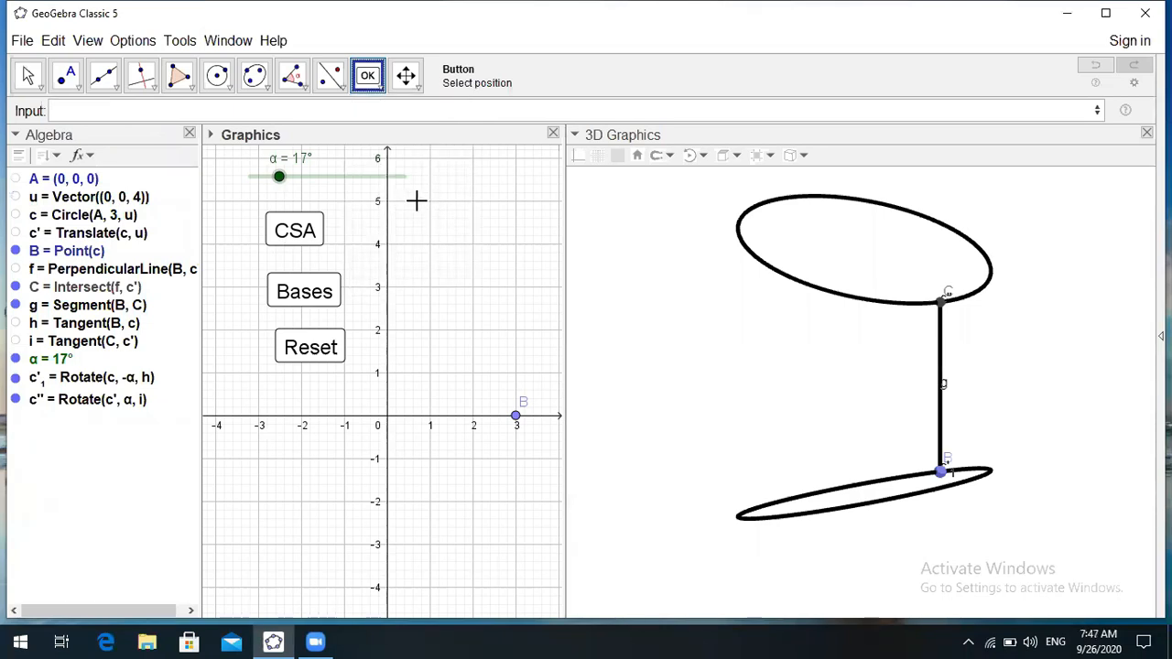
- Draft another Reset button, pasting its script and changing line 1 to false
click(417, 207)
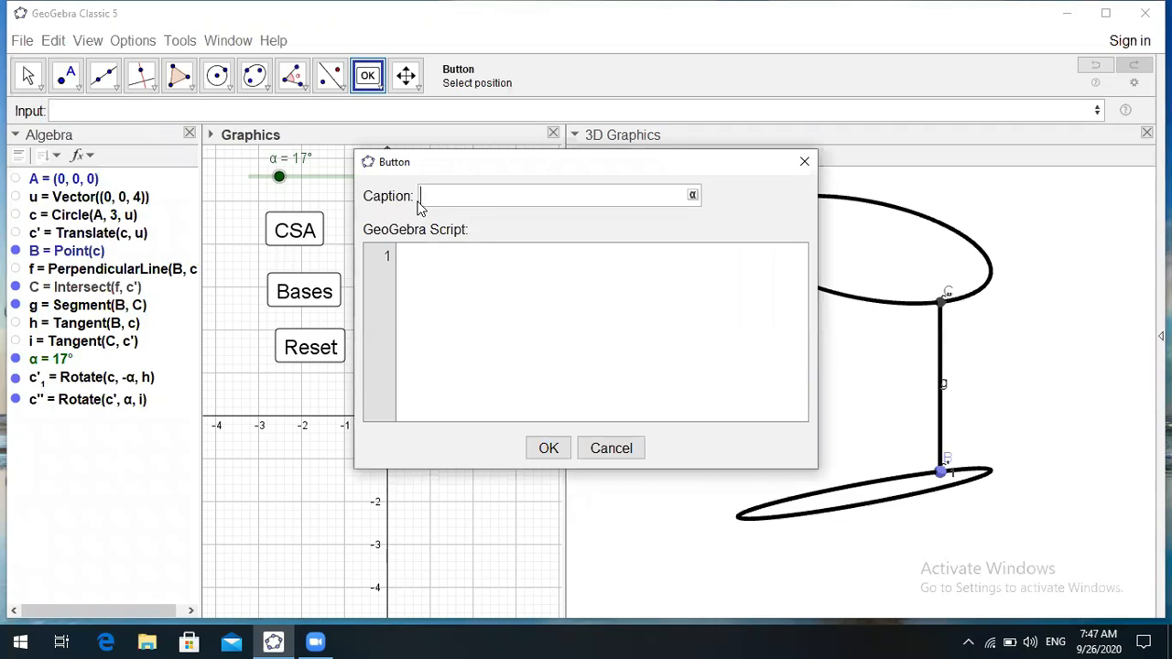
text(Reset)
click(425, 255)
key(ctrl+v)
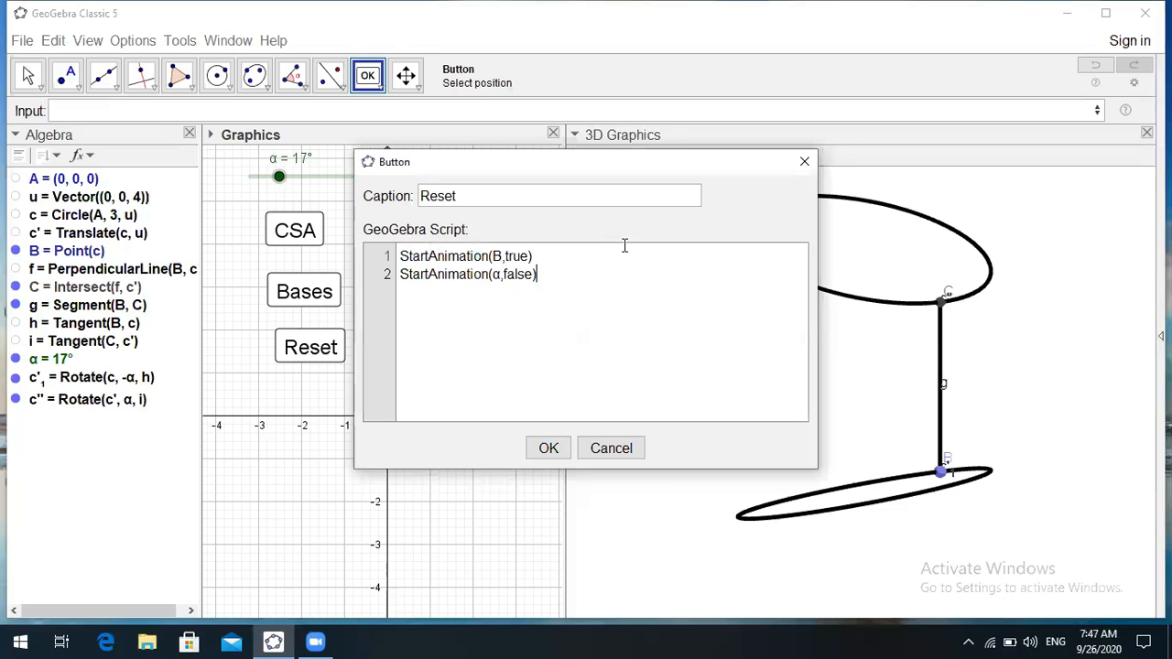
click(561, 260)
click(529, 256)
key(BackSpace)
key(BackSpace)
key(BackSpace)
key(BackSpace)
text(false)
- Close the Button dialog without creating the button and switch to the Move tool
click(802, 165)
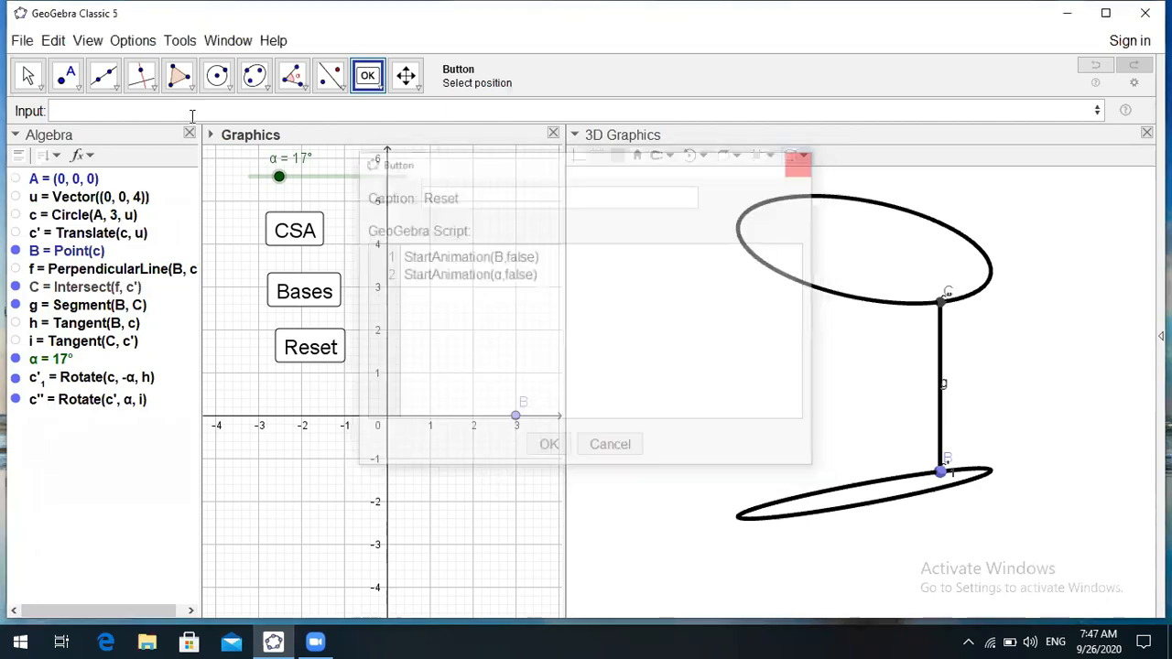
click(26, 76)
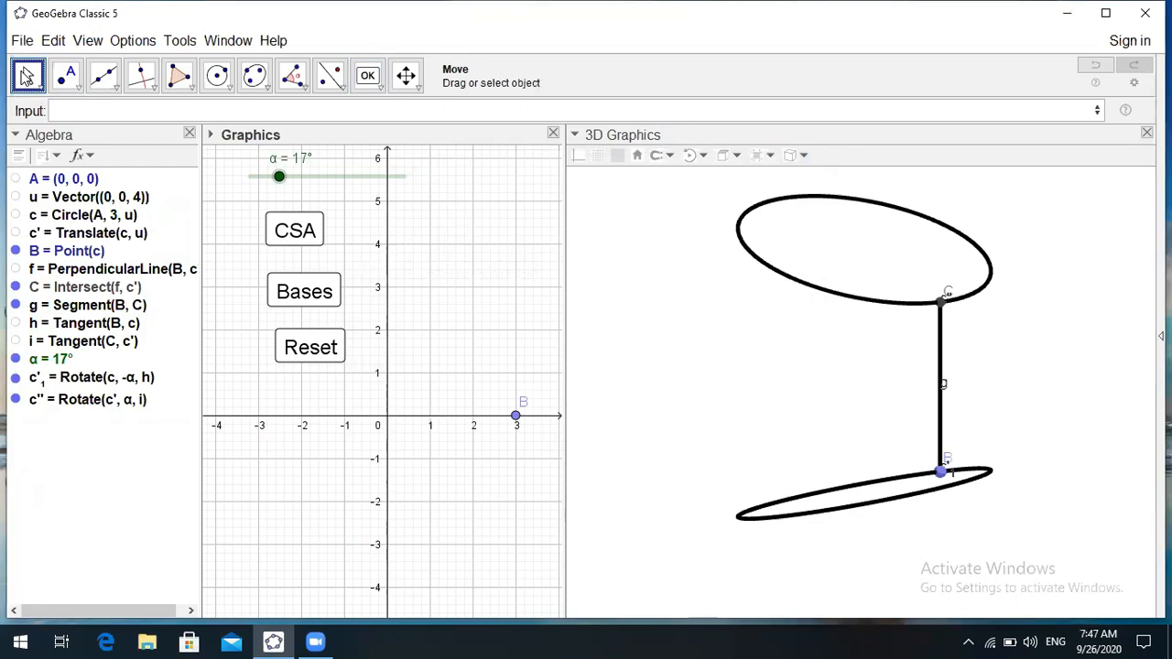
click(26, 76)
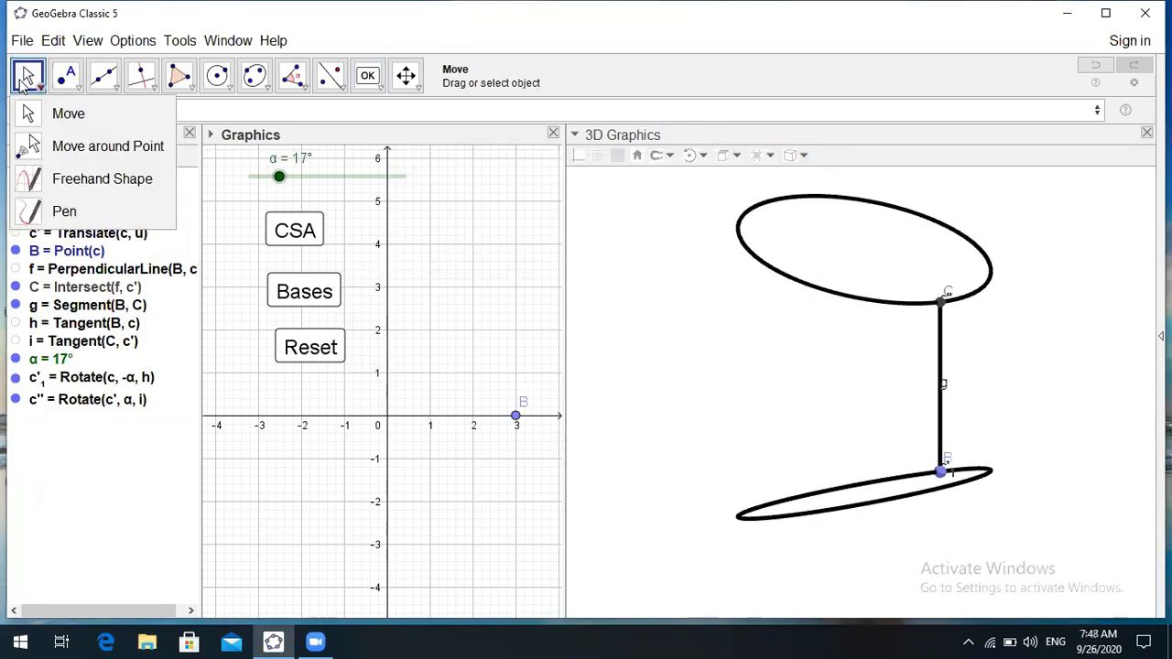
click(26, 81)
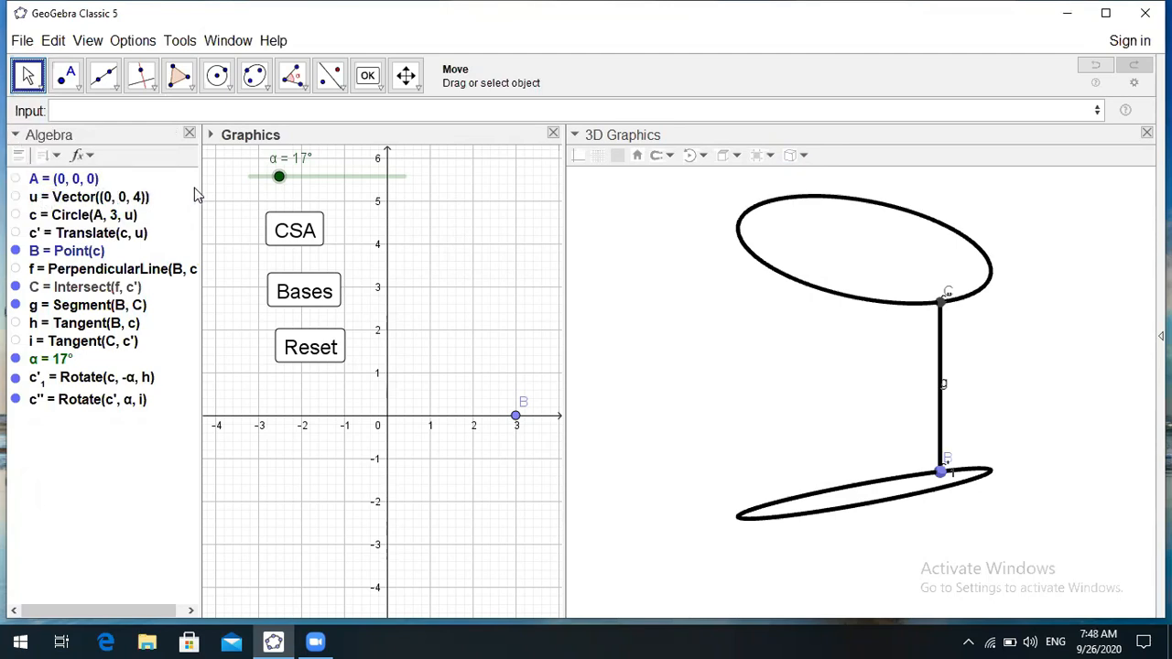
click(366, 89)
click(32, 80)
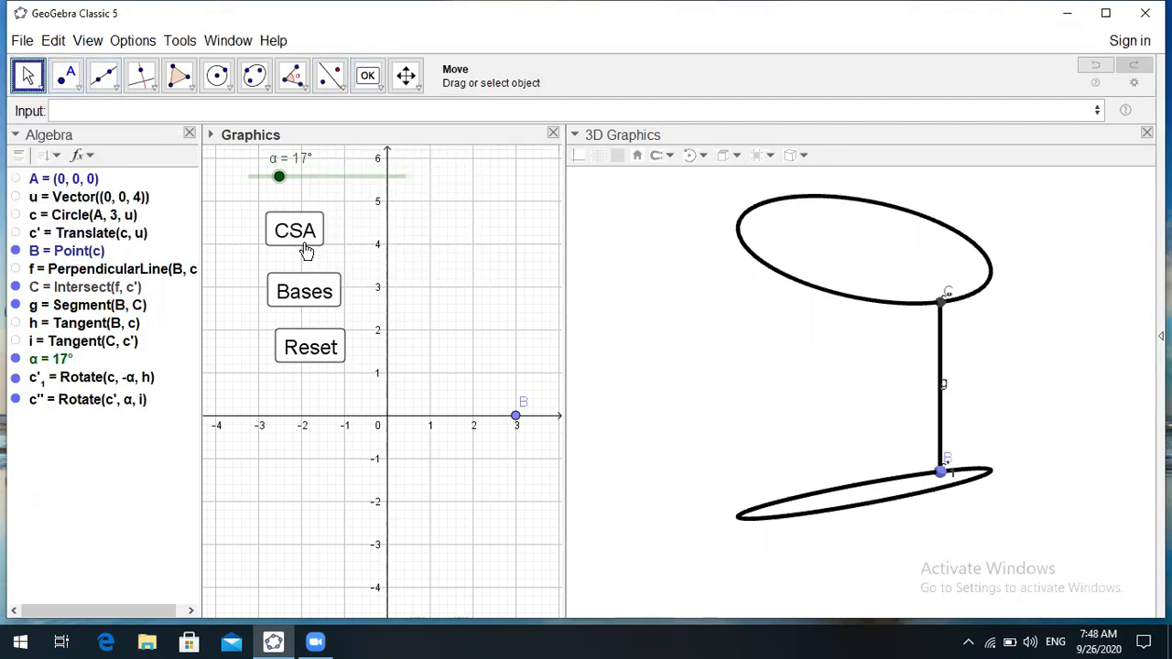
right_click(328, 293)
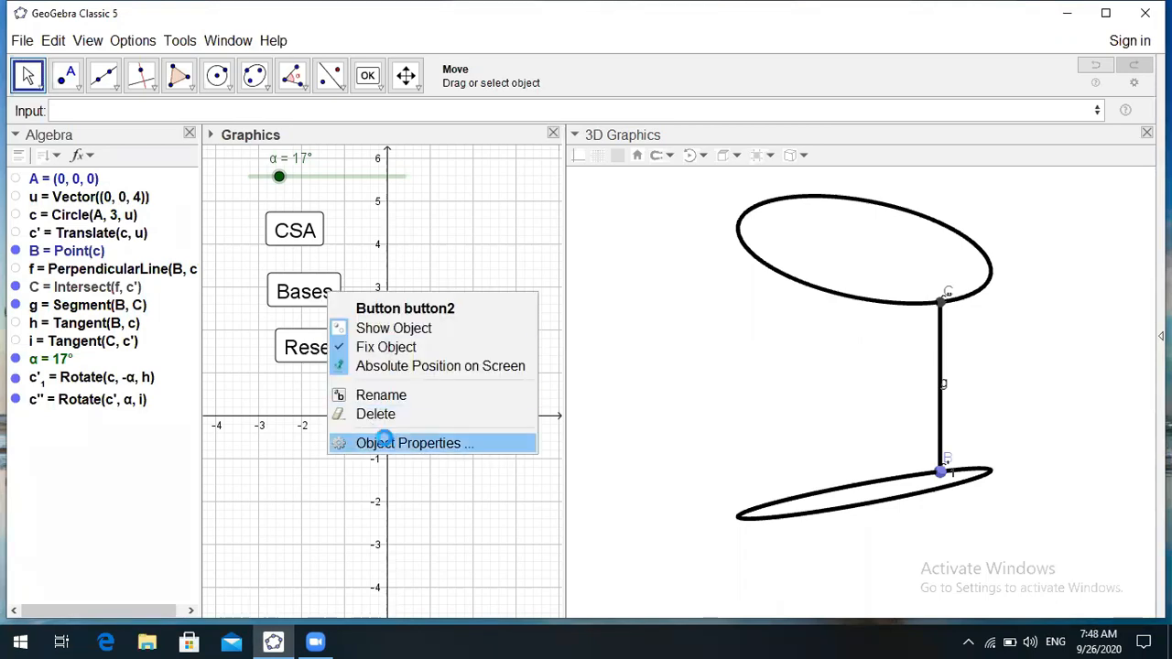
click(366, 441)
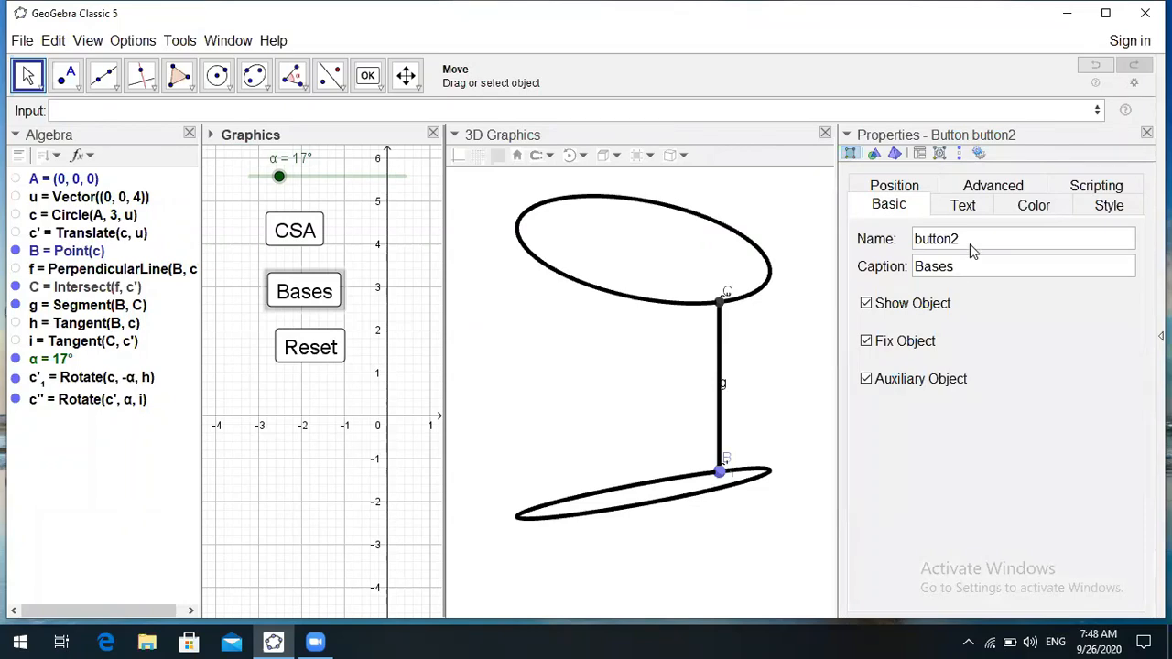
click(1095, 186)
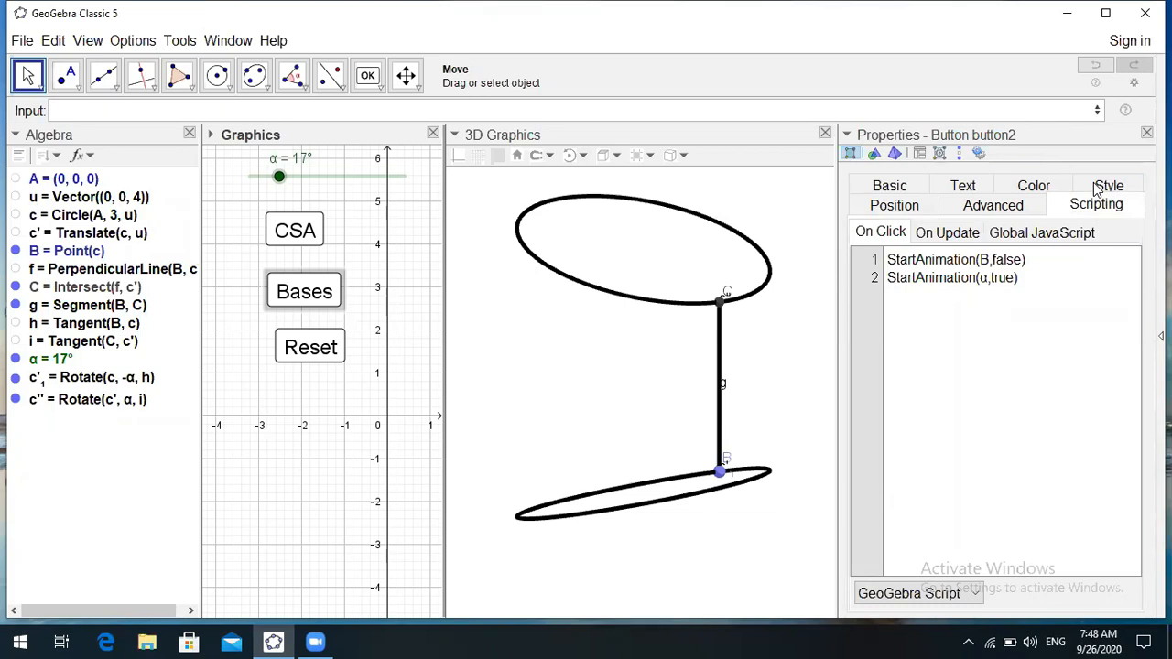
click(954, 286)
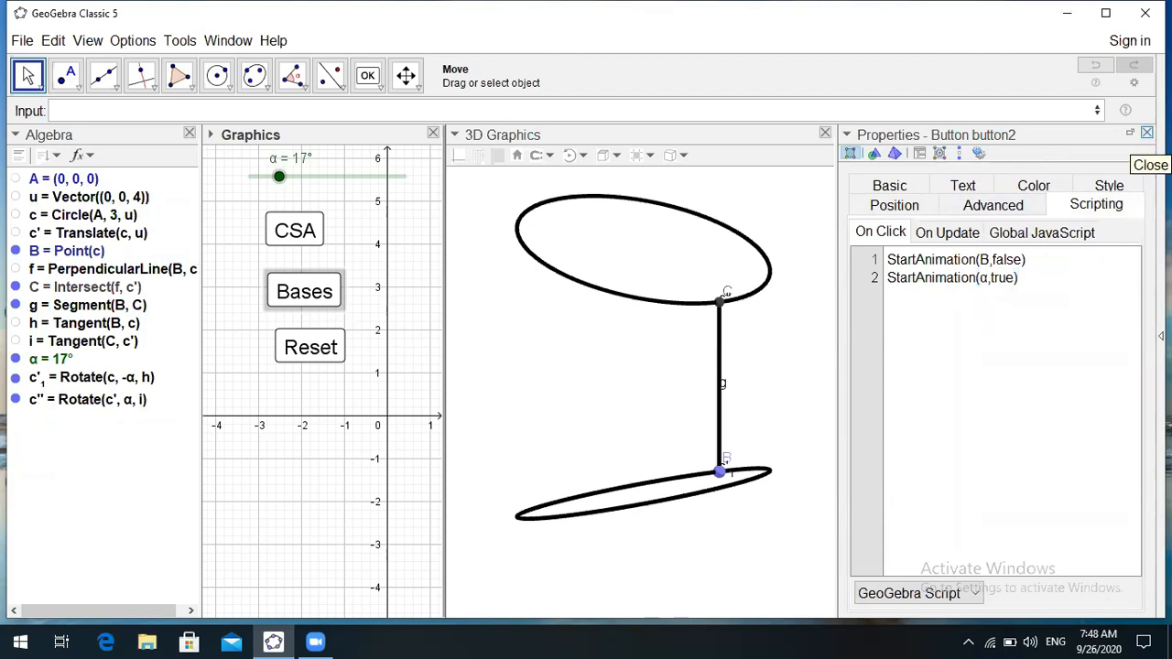
click(1146, 134)
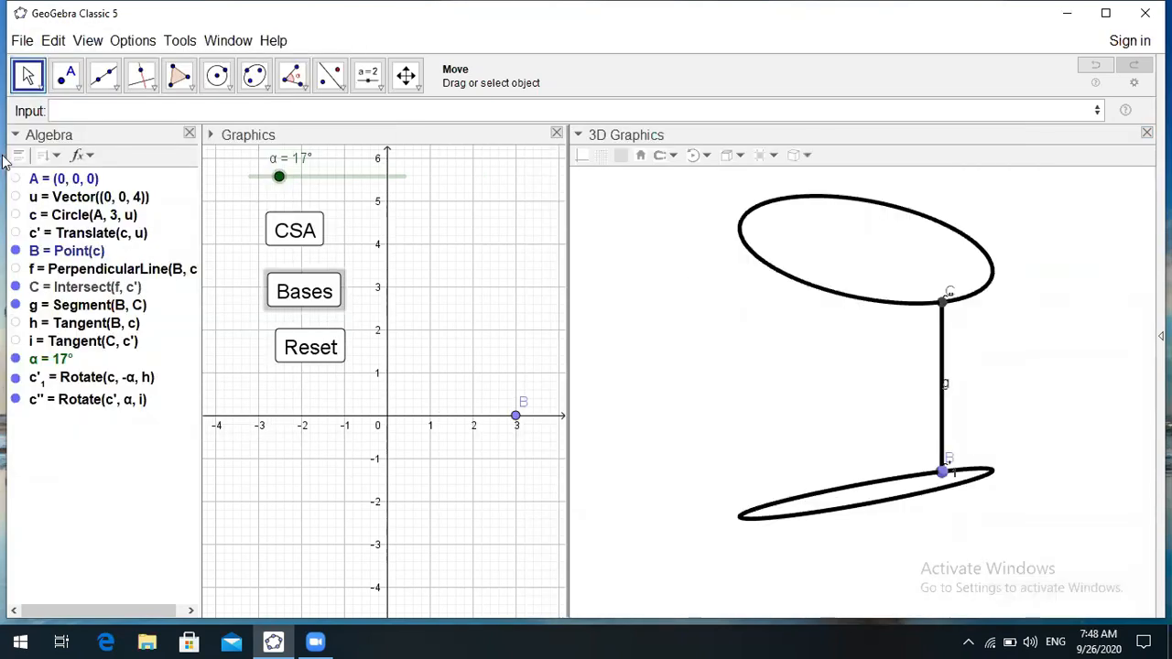
- Colour the lower rotated circle c'₁ green and fill it with translucent opacity
click(26, 78)
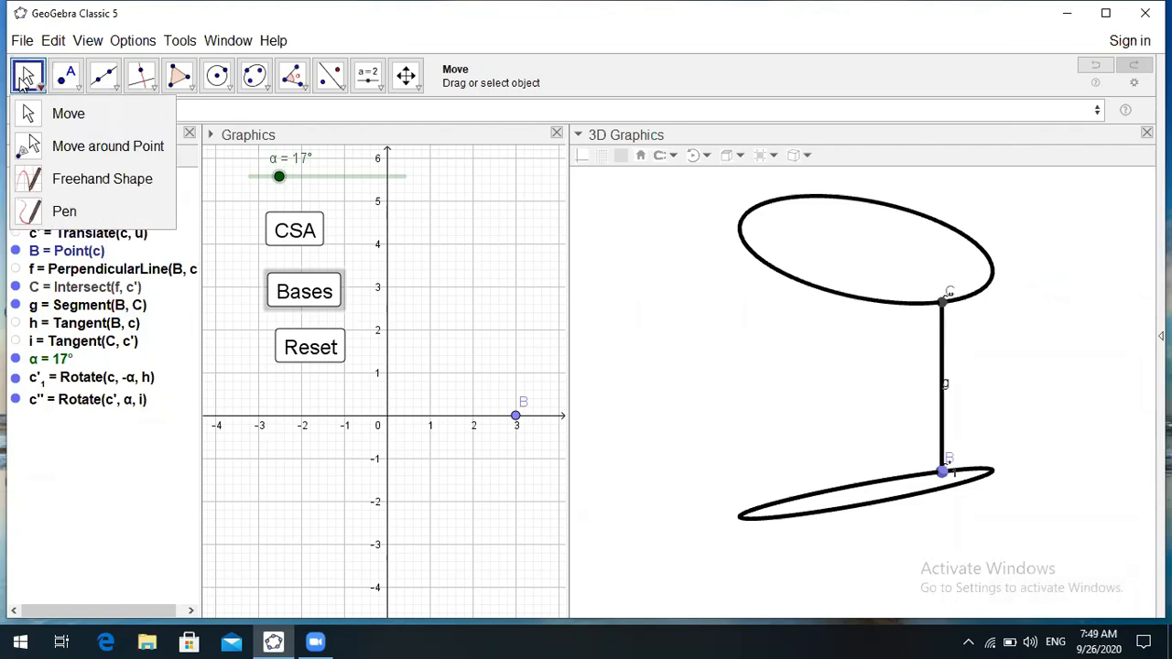
click(26, 79)
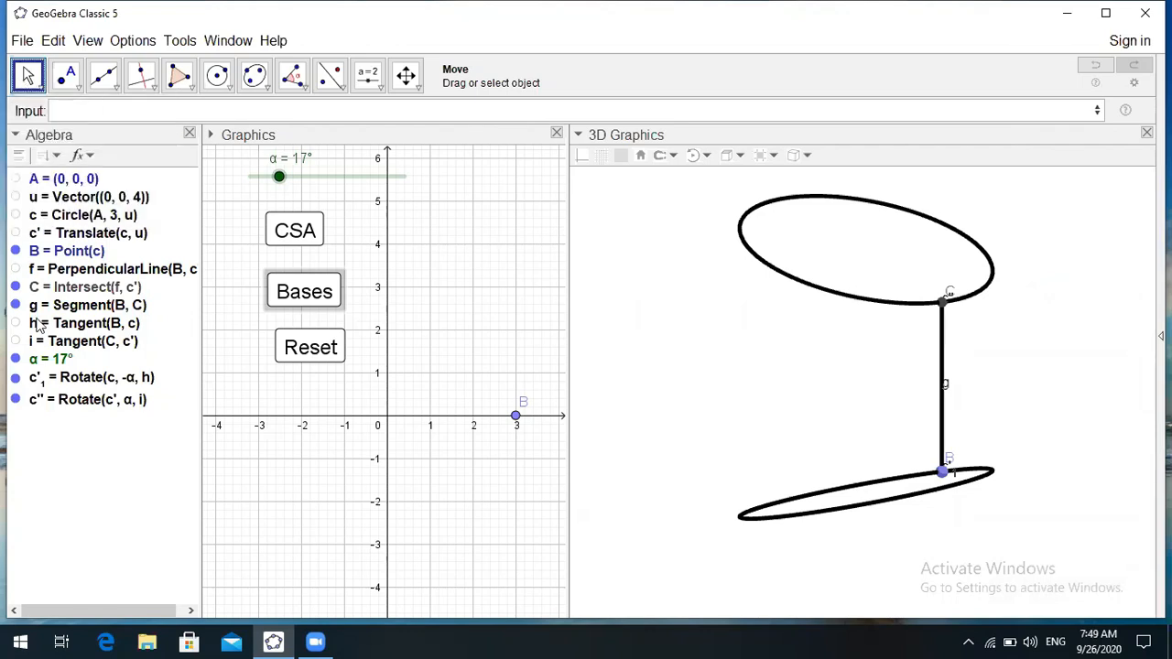
click(92, 380)
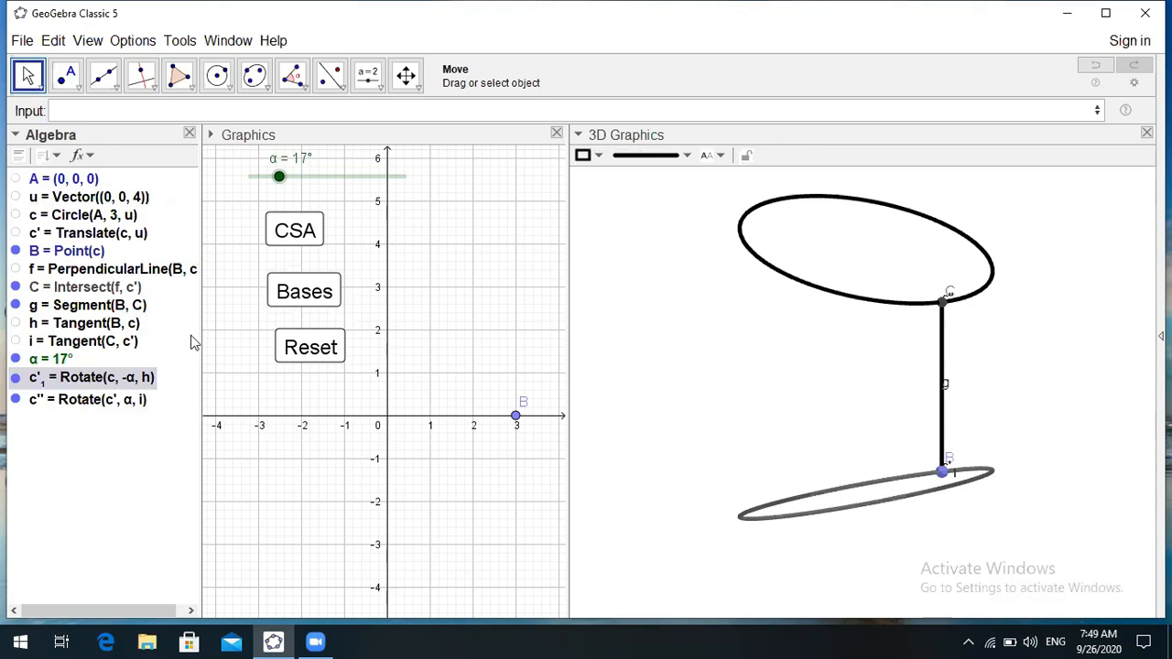
click(599, 157)
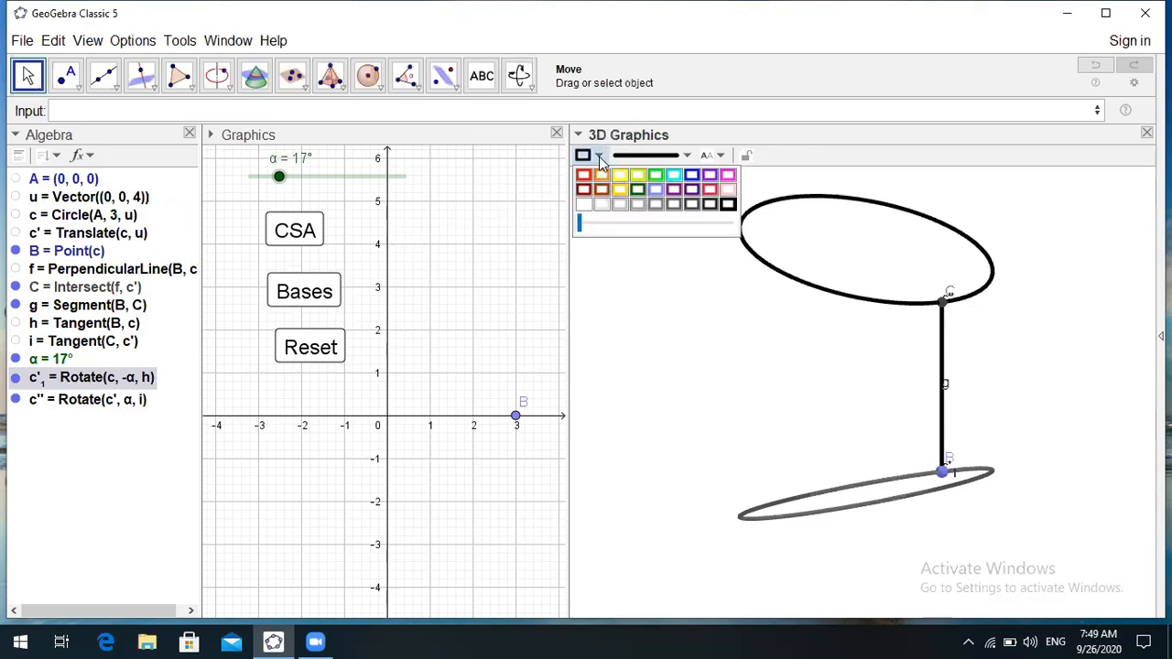
click(673, 178)
click(673, 180)
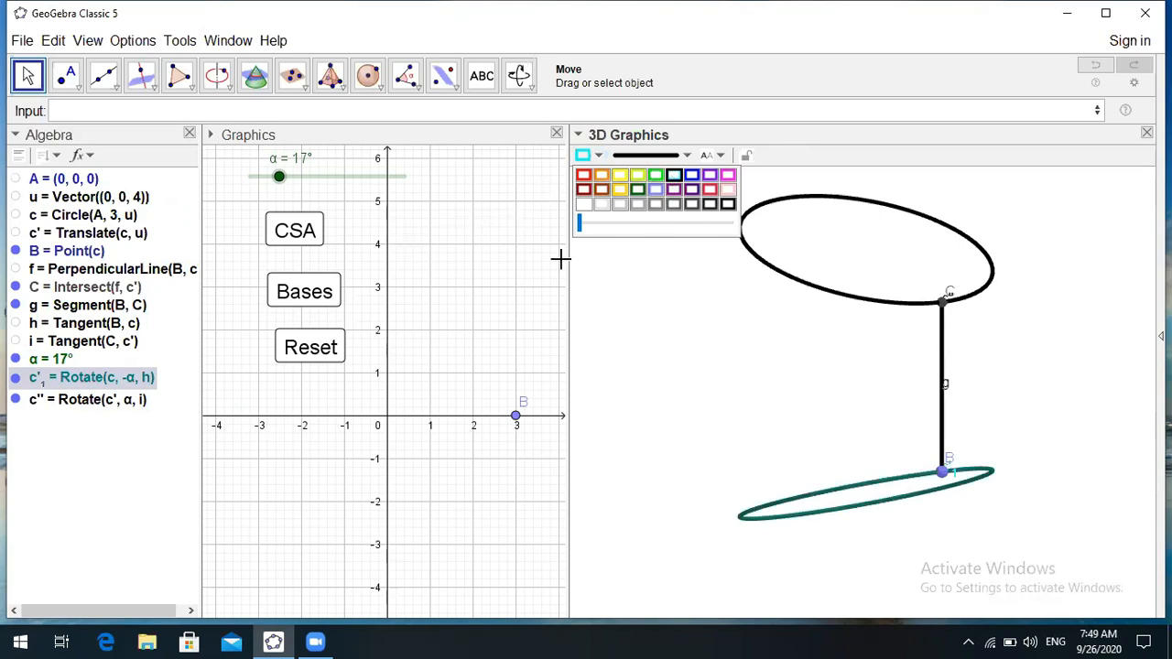
drag(580, 229, 663, 228)
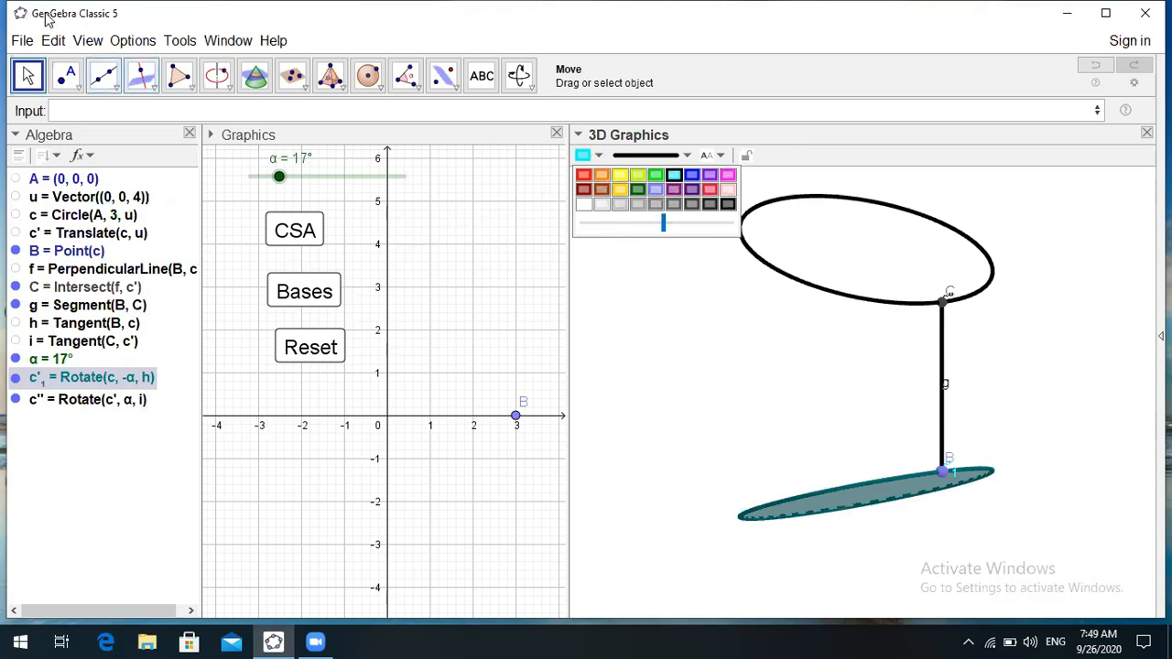
click(656, 176)
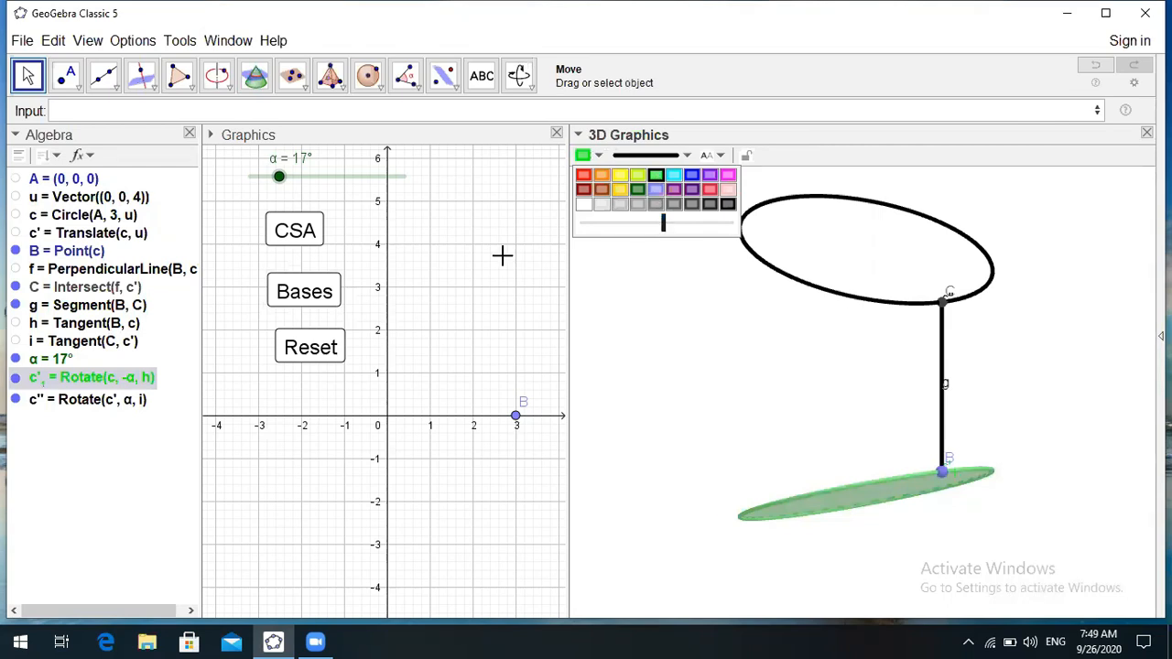
click(82, 401)
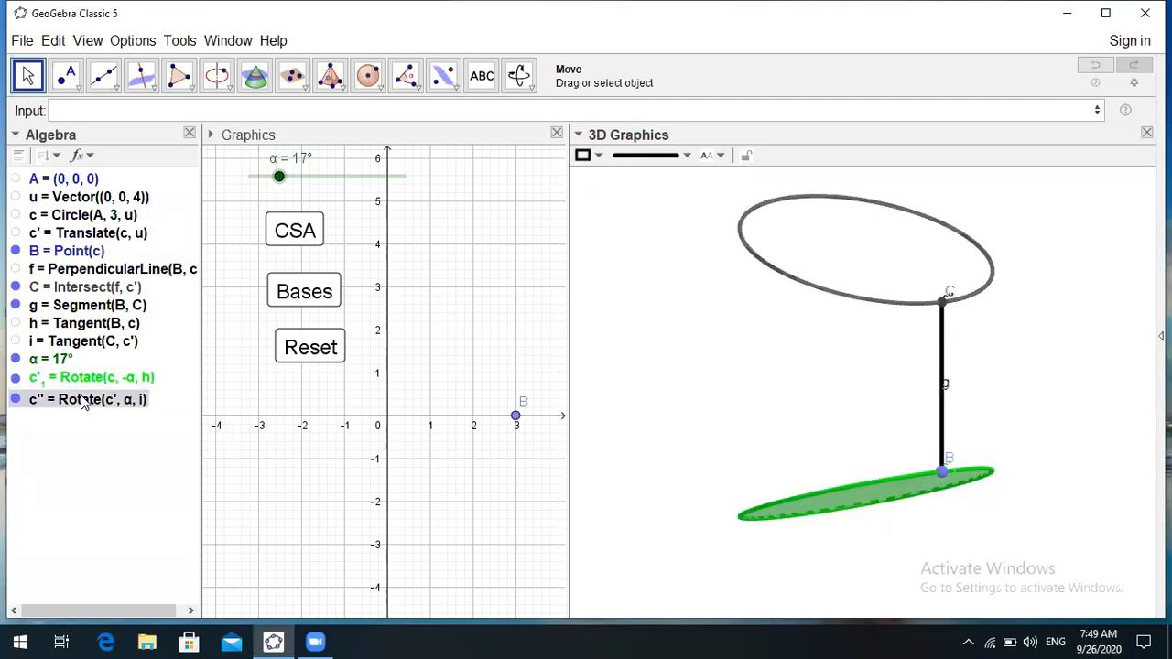
- Fill the upper circle c'' with translucent pink
click(599, 157)
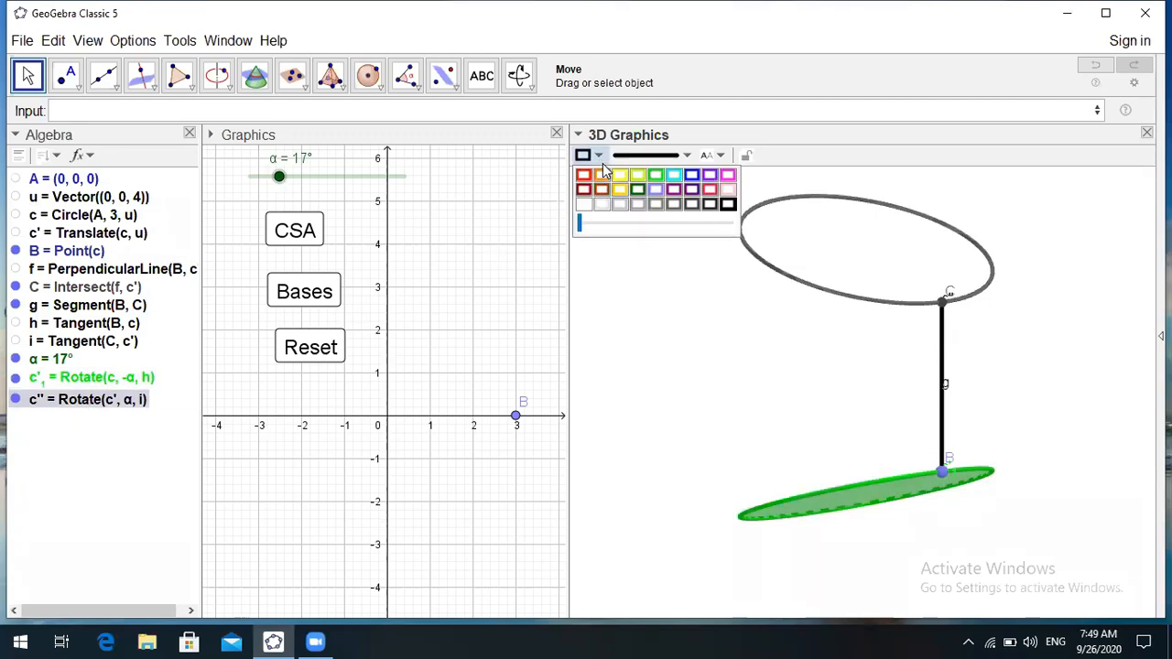
click(728, 176)
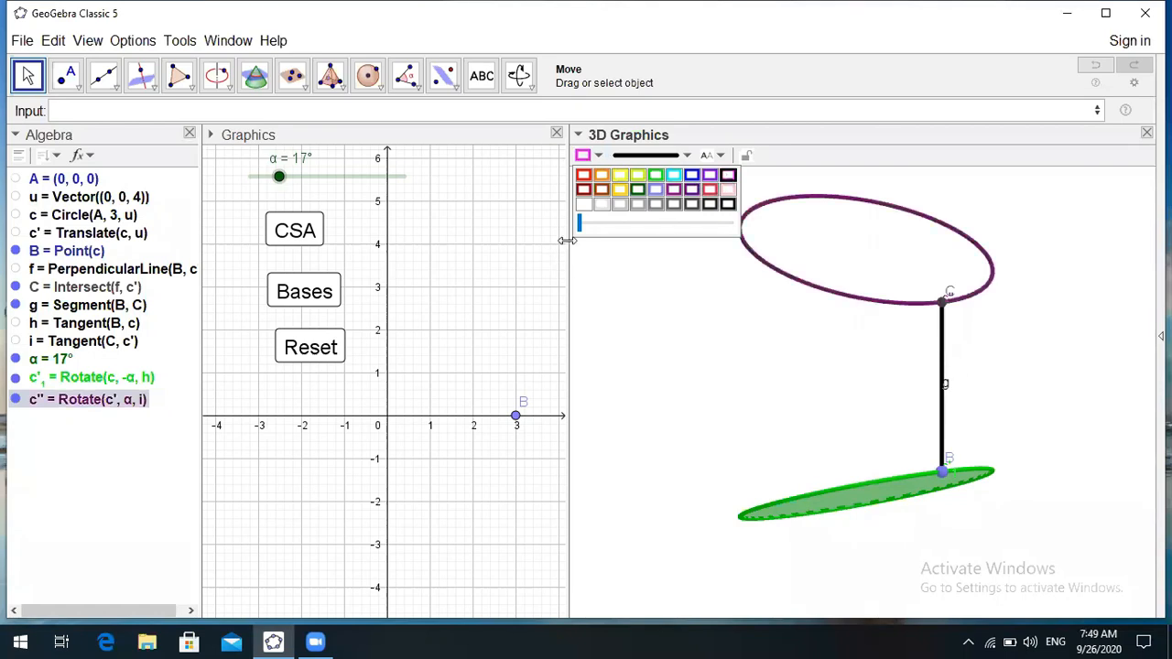
drag(623, 227, 634, 225)
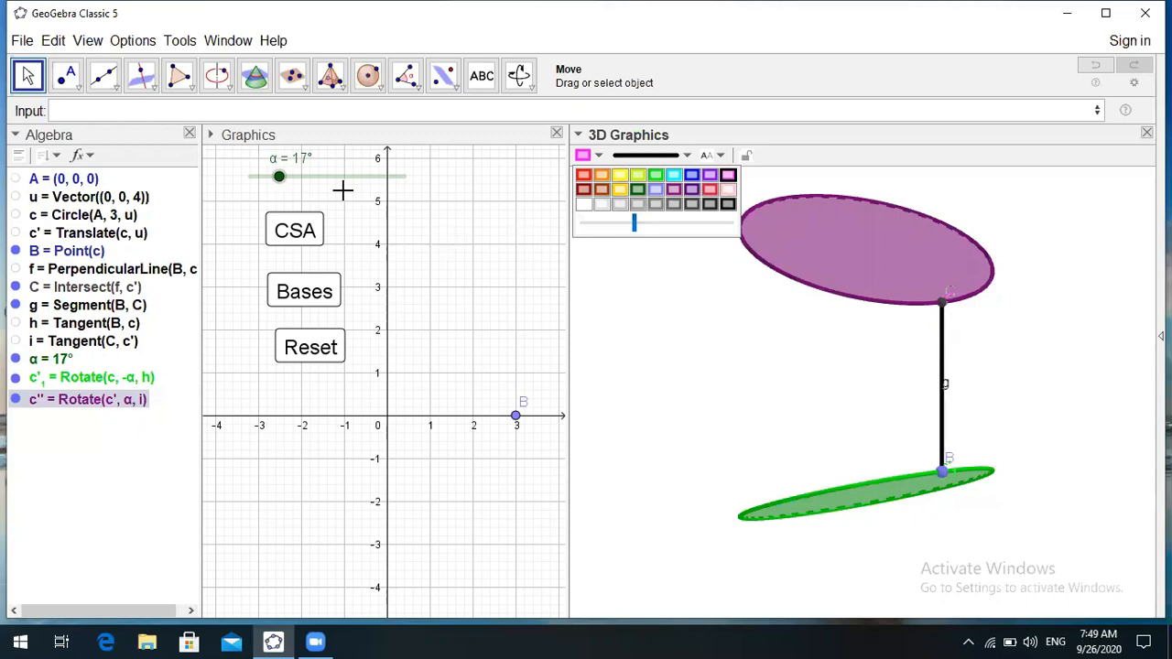
click(37, 77)
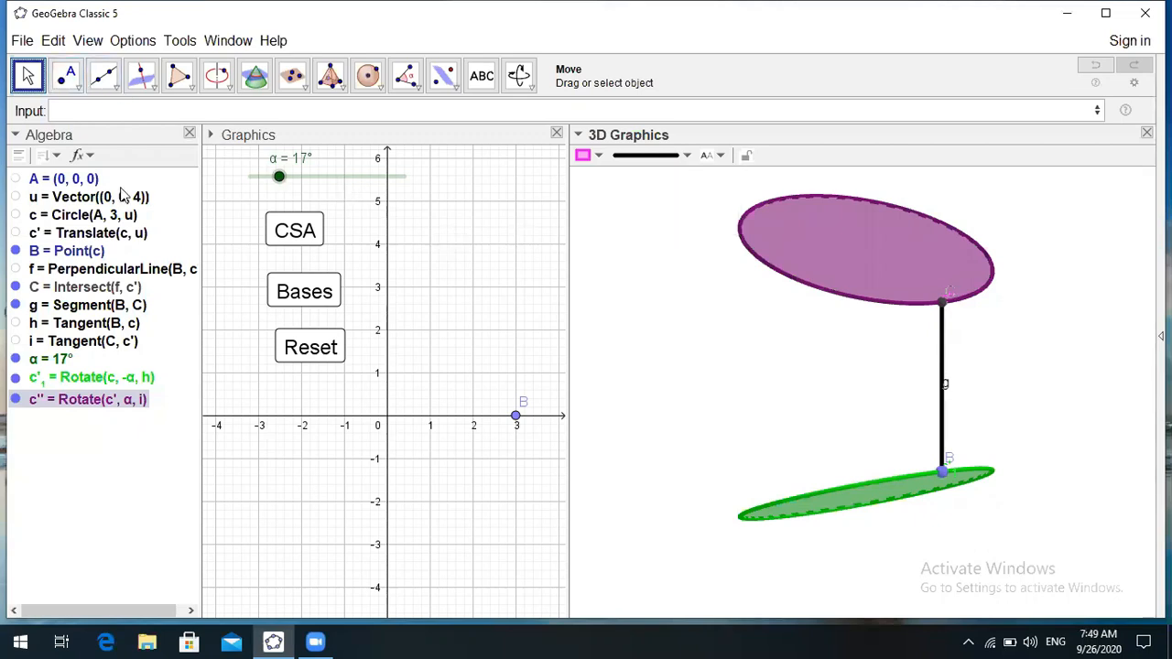
- Colour segment g yellow and make it slightly more transparent
click(82, 308)
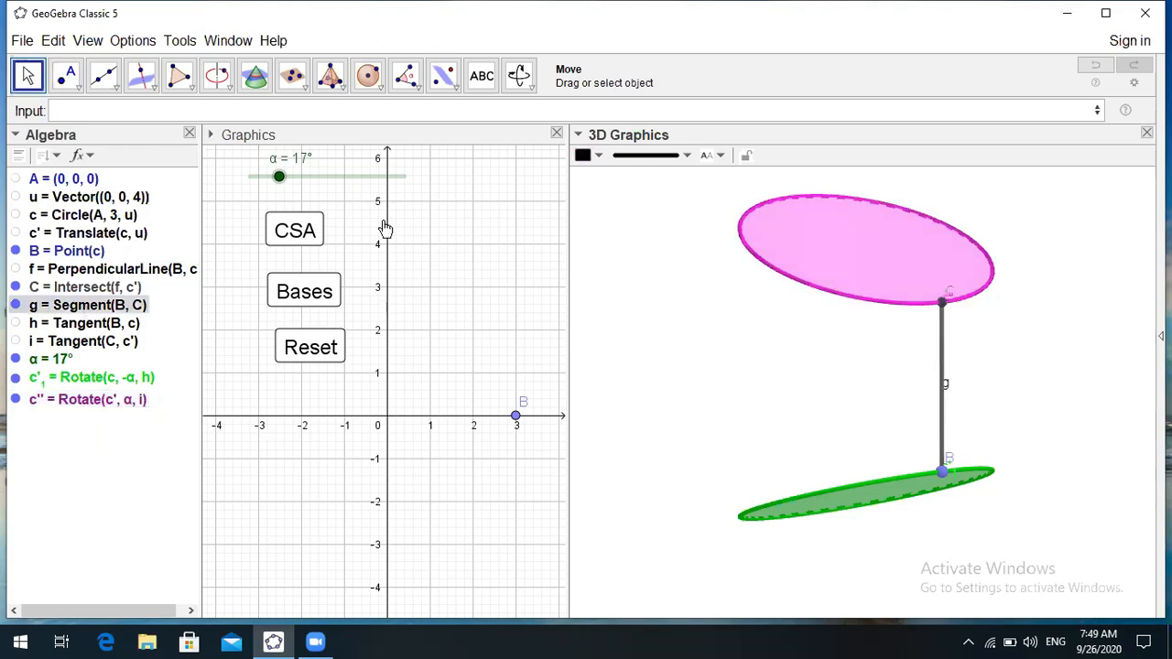
click(599, 158)
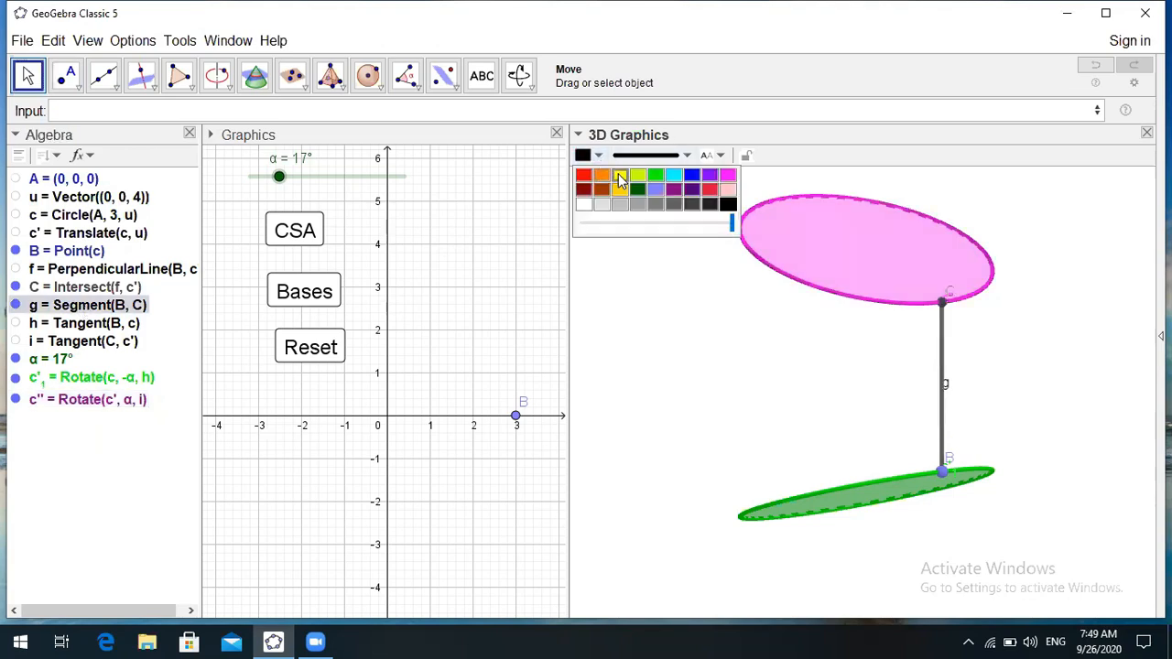
click(620, 176)
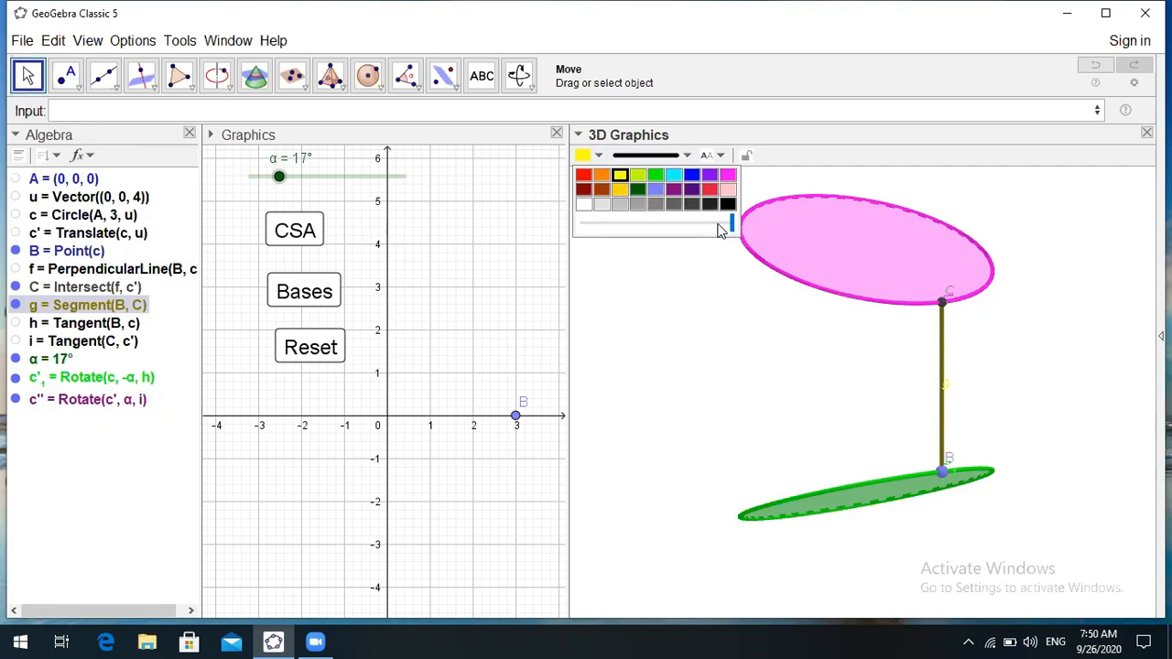
drag(732, 225, 692, 226)
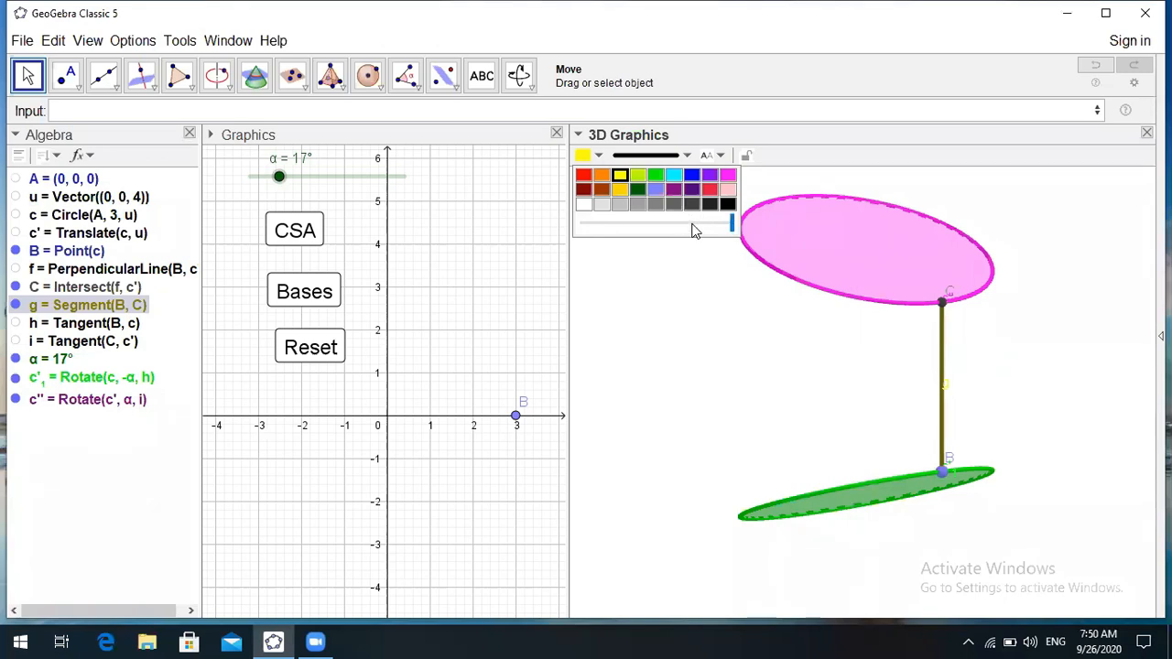
click(26, 77)
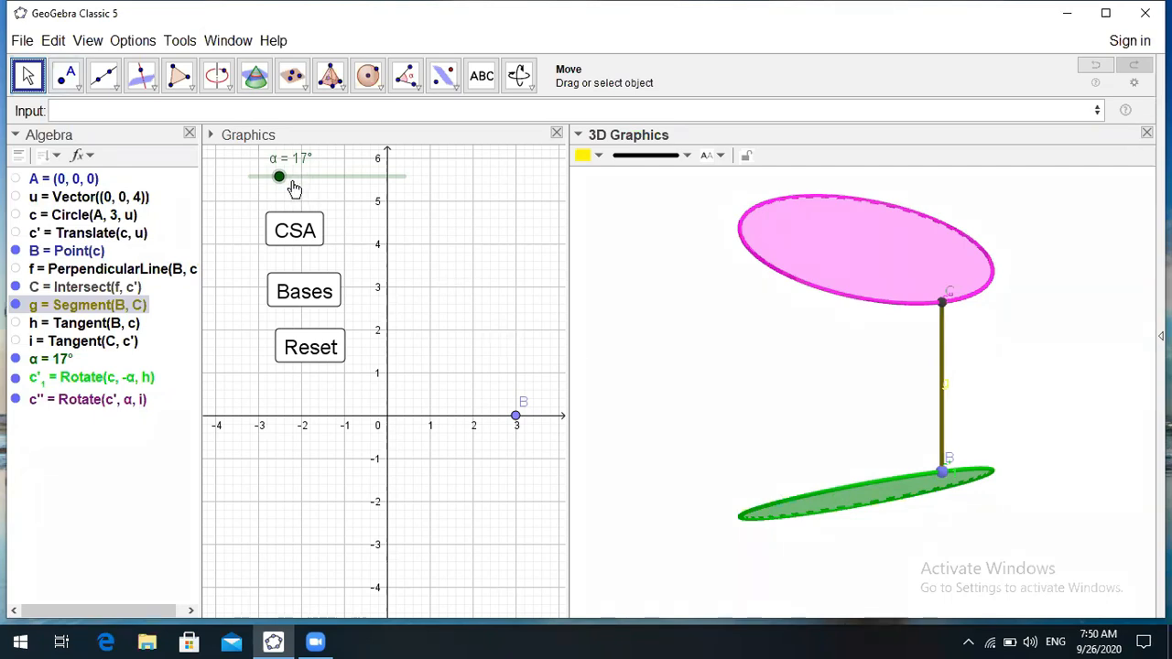
- Set slider α to 20° and hide points B and C
drag(280, 176, 319, 177)
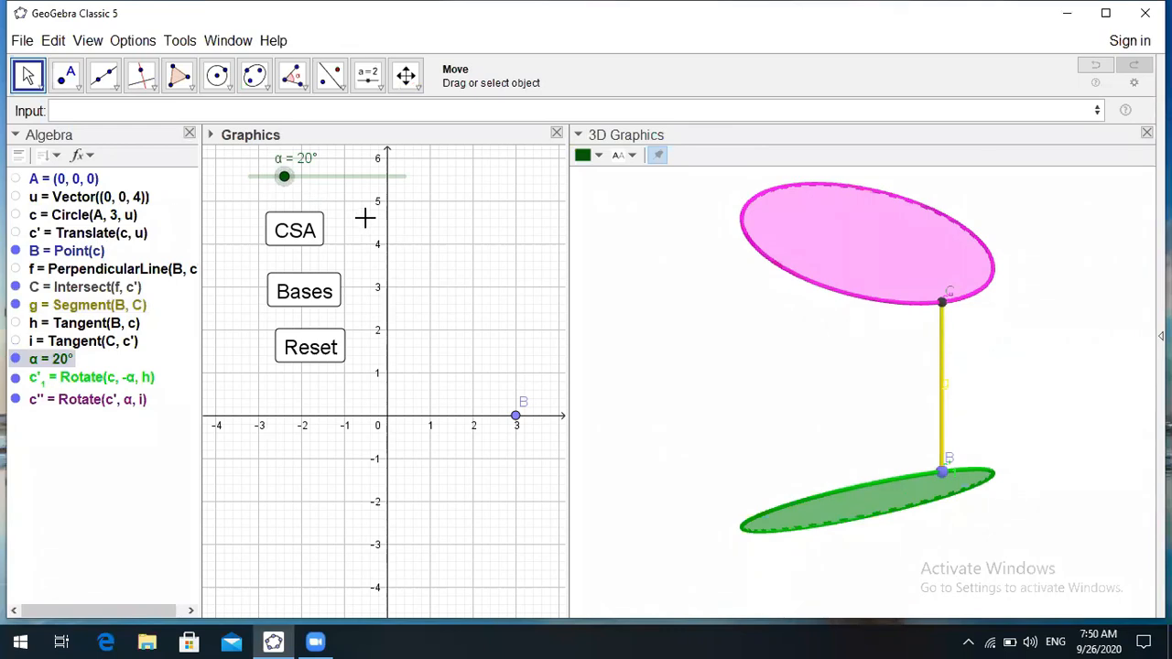
click(16, 251)
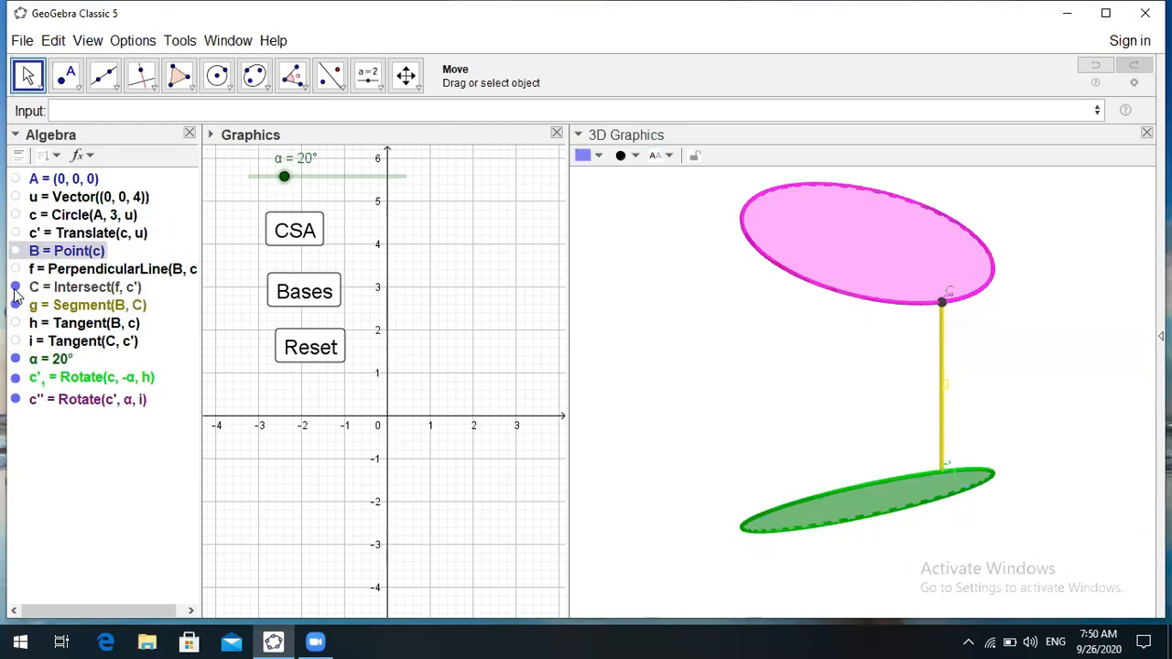
click(15, 288)
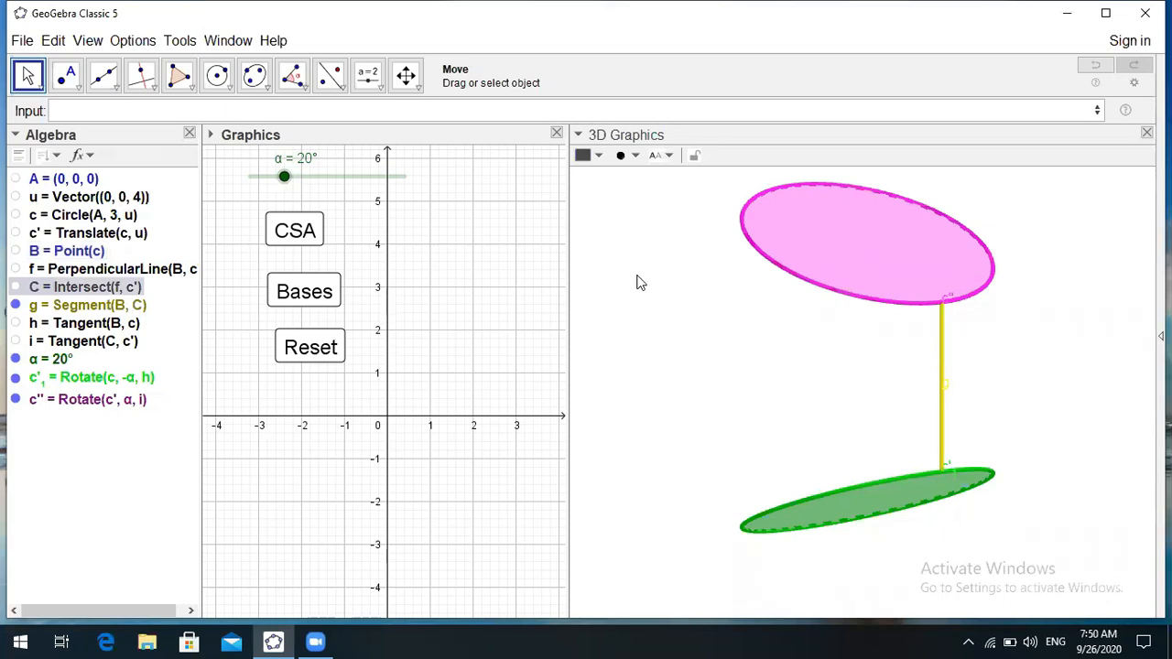
click(127, 311)
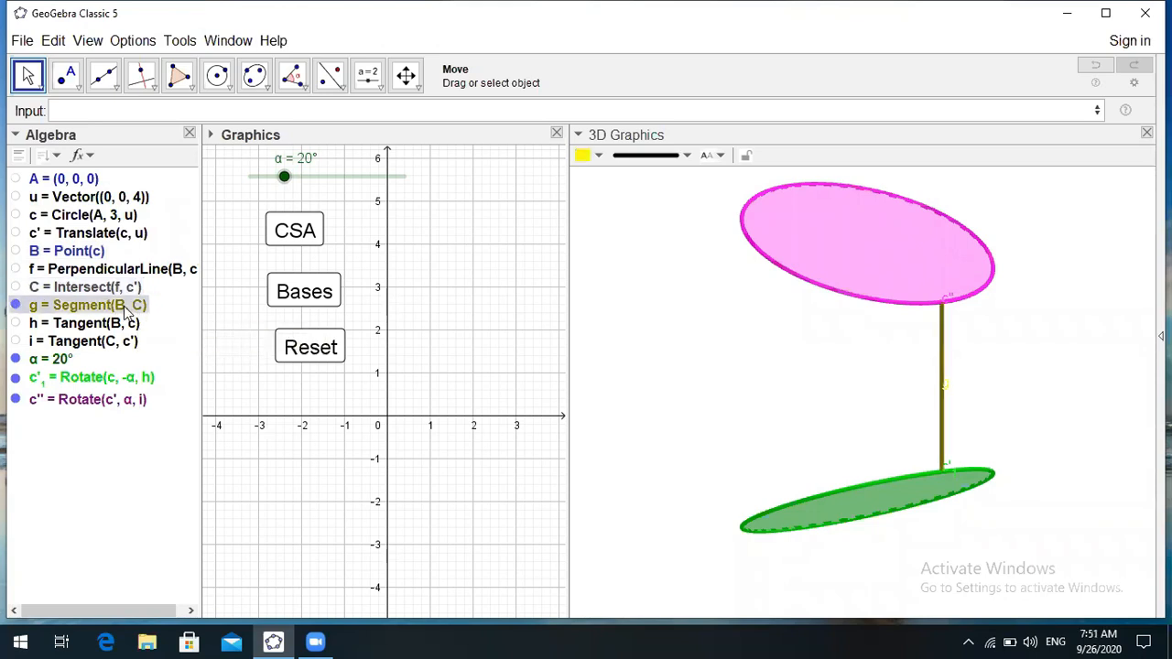
- Turn on Trace for segment g, leaving its definition Segment(B, C) unchanged
double_click(126, 311)
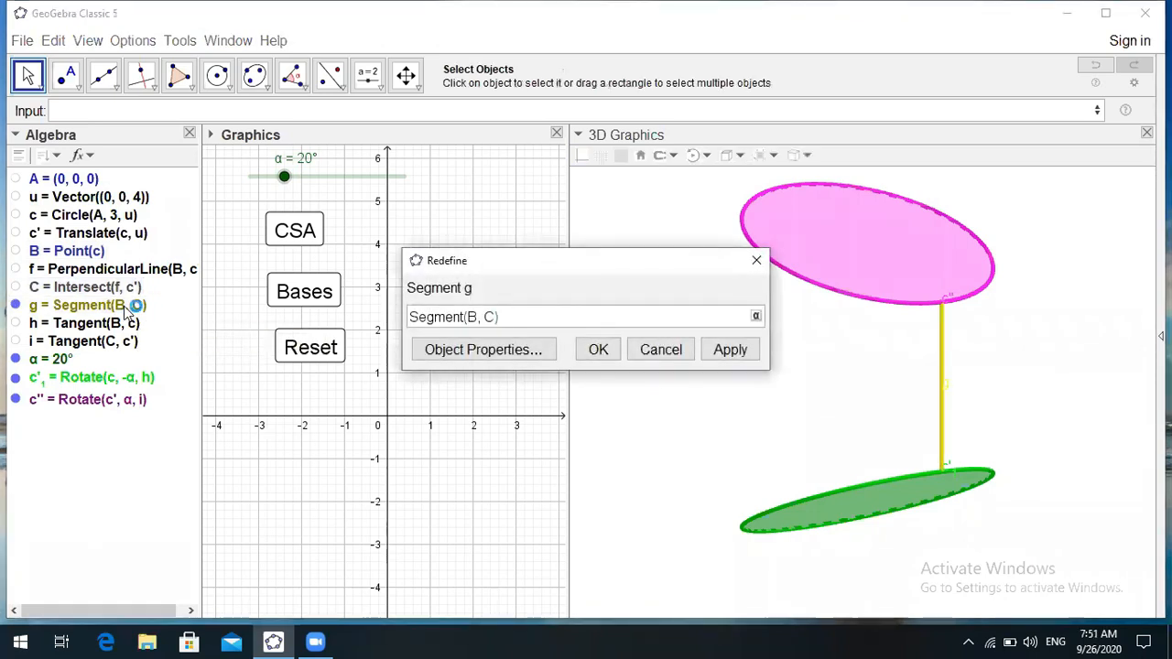
click(755, 263)
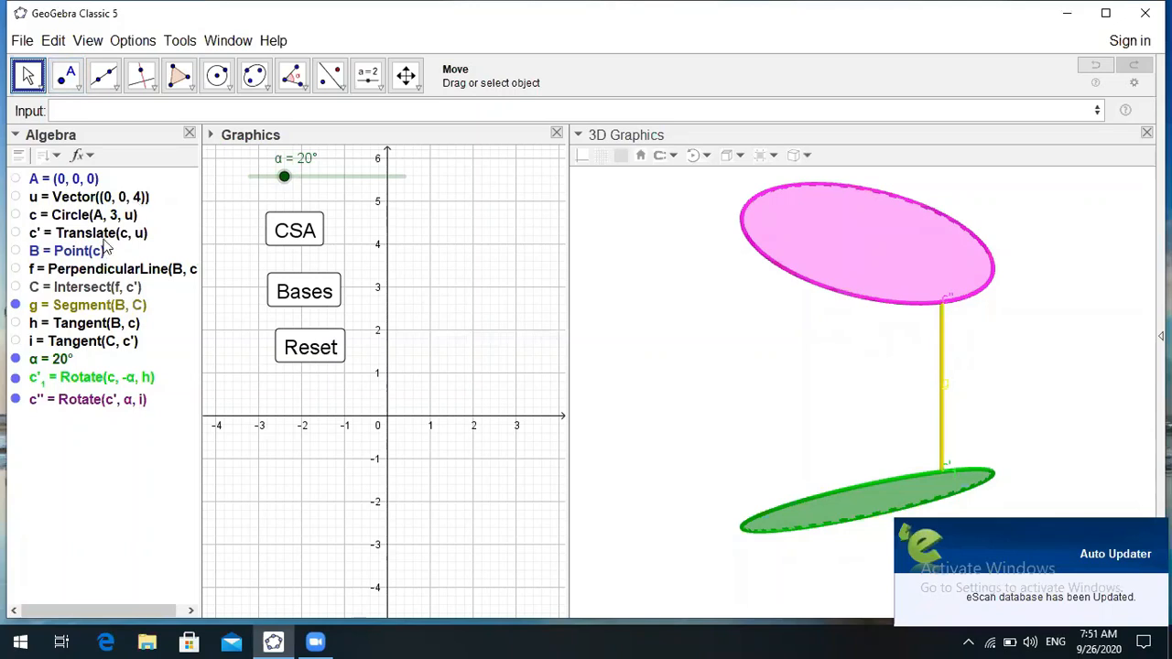
click(128, 312)
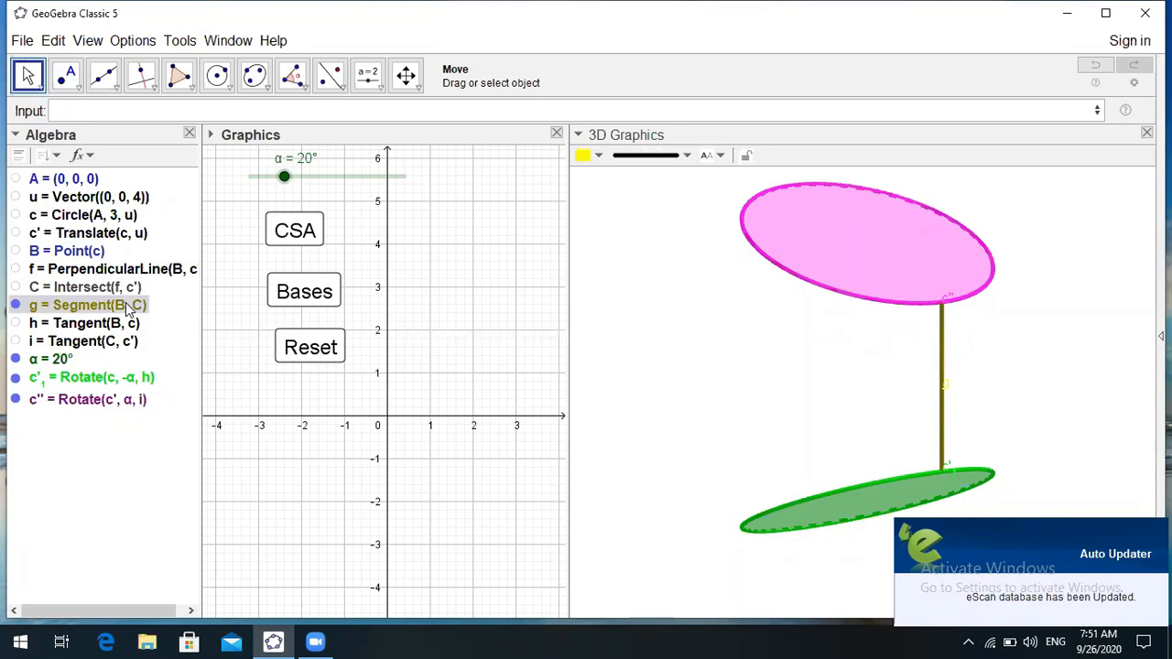
right_click(127, 312)
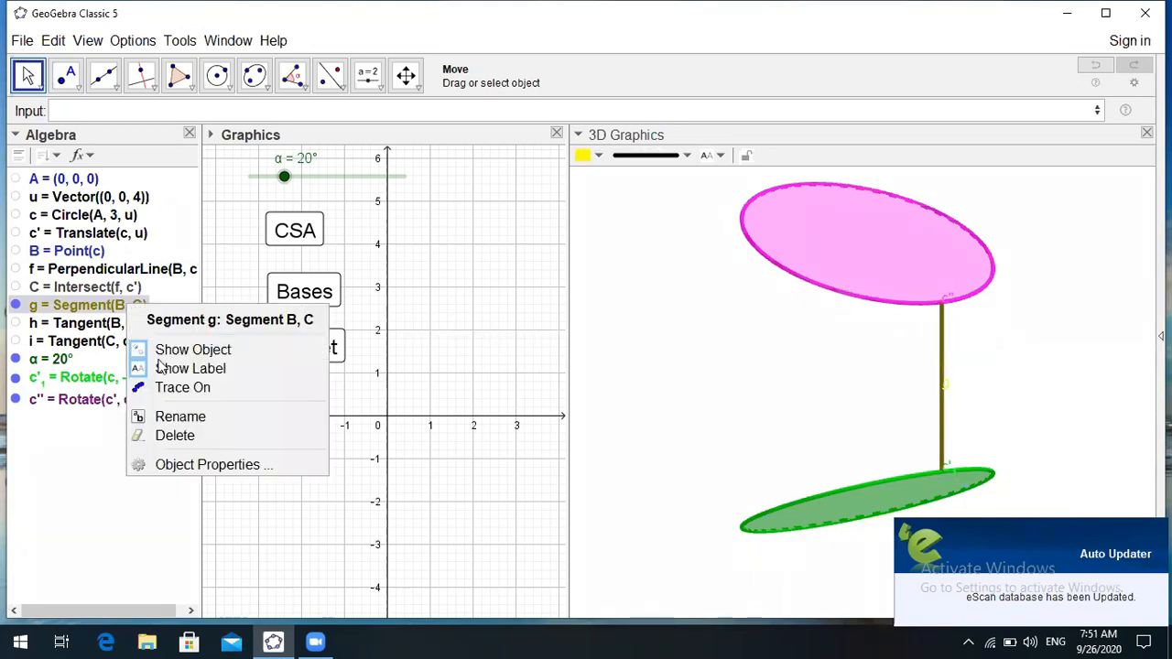
click(181, 388)
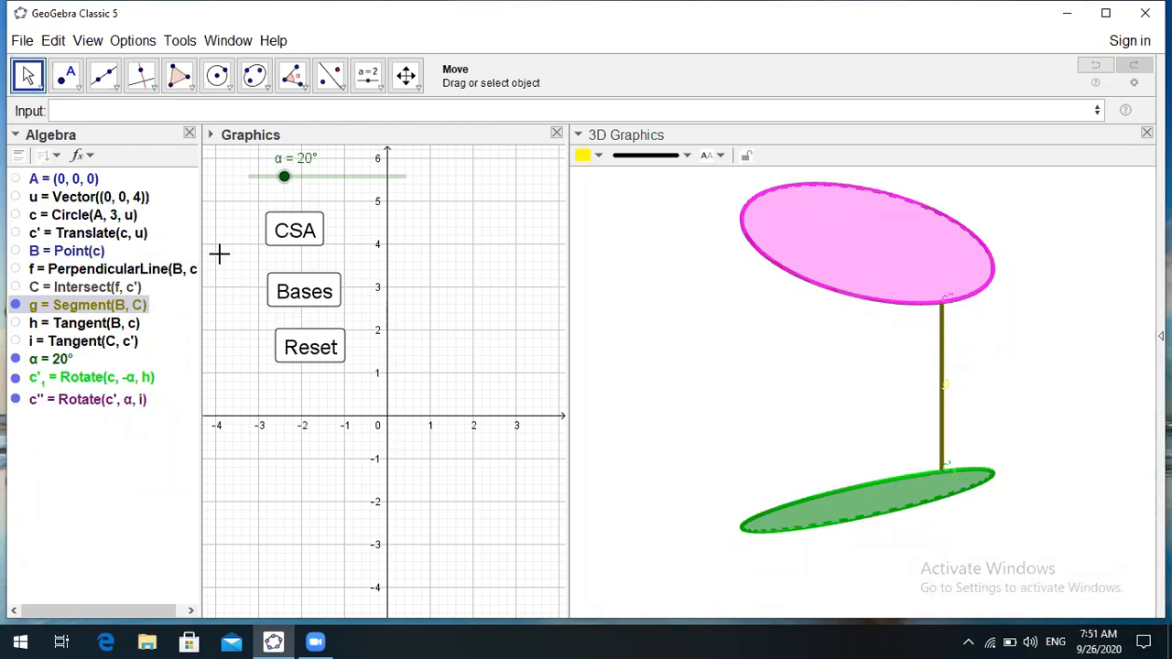
- Run the CSA animation so g sweeps the yellow surface, then toggle g's trace off
click(286, 236)
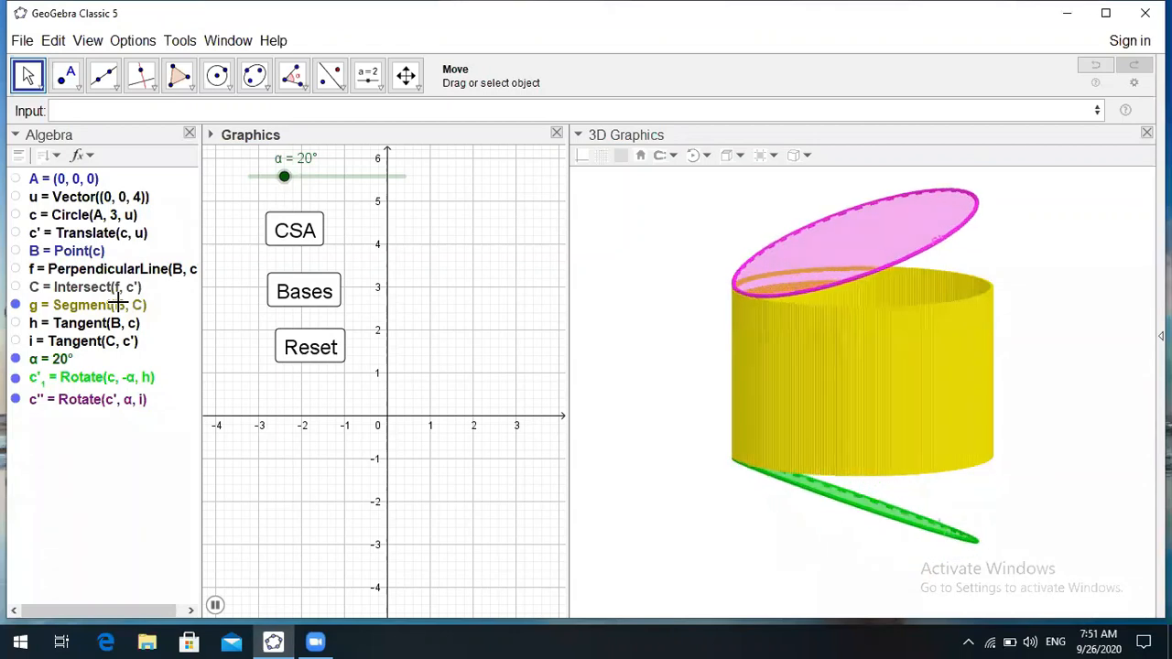
click(119, 305)
right_click(119, 307)
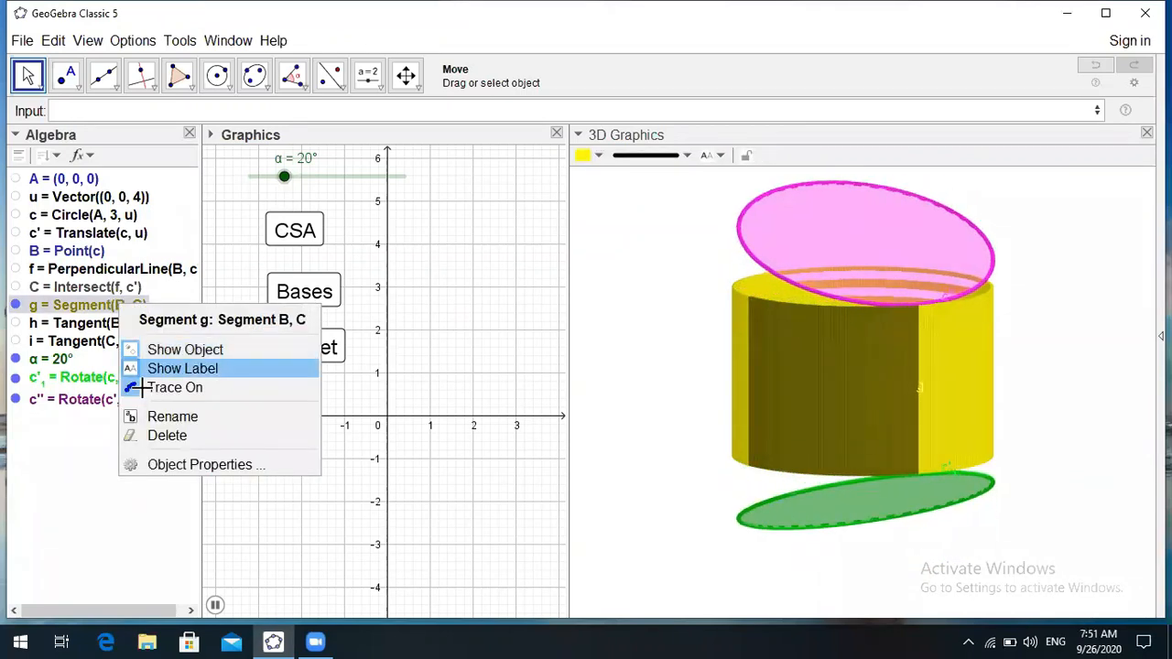
click(126, 305)
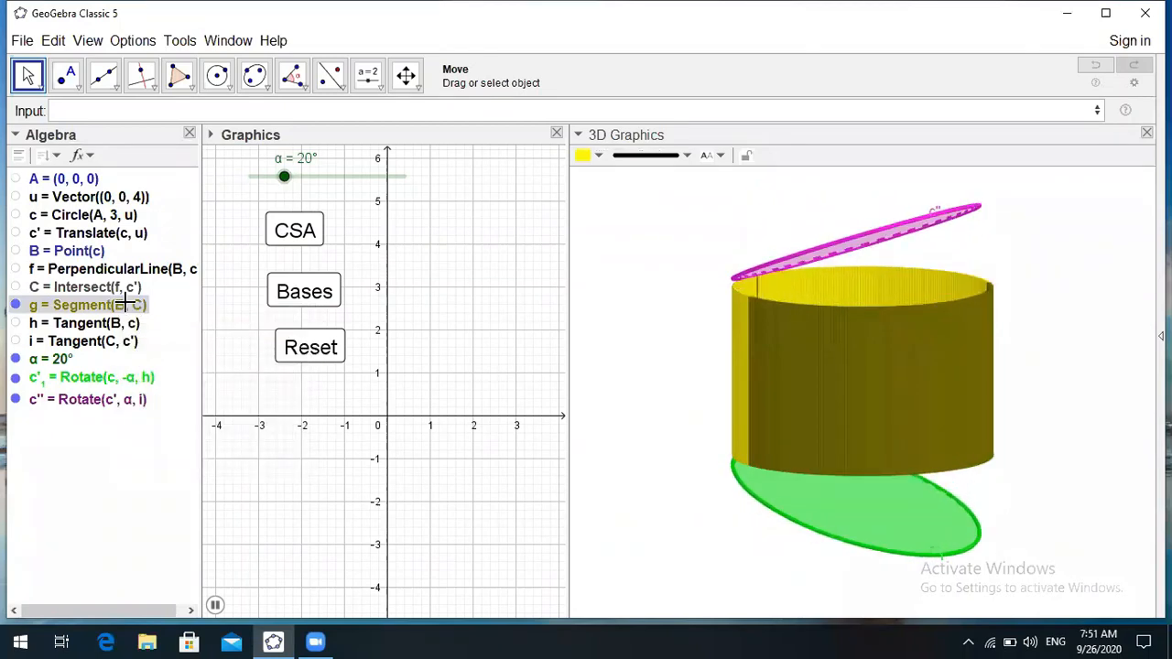
right_click(125, 304)
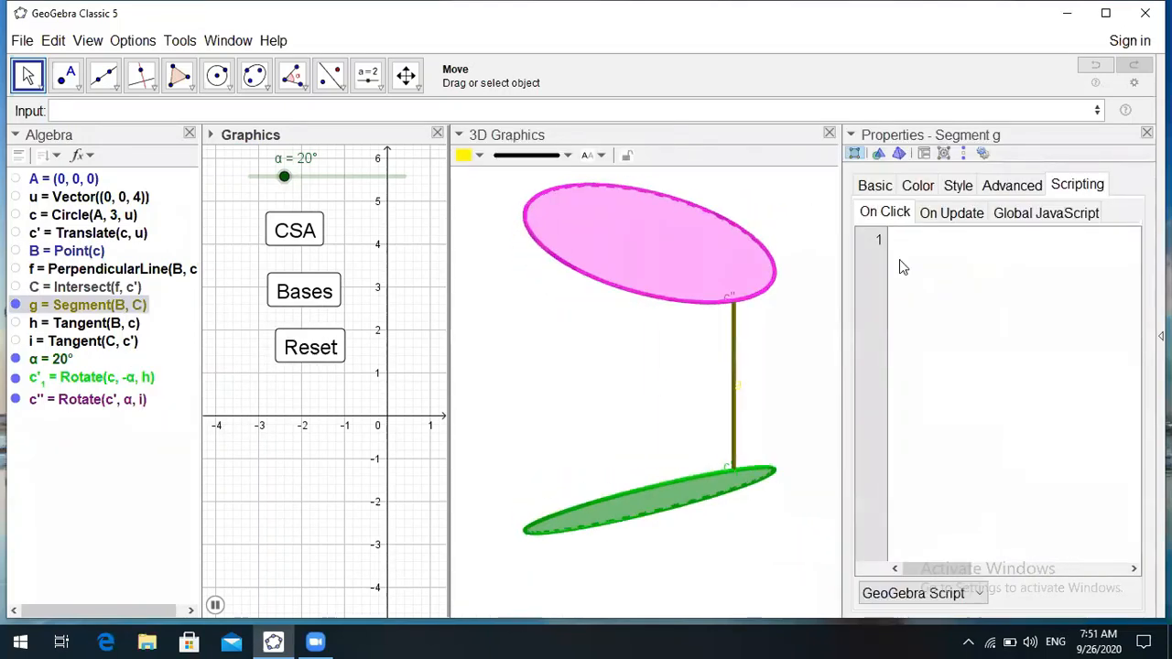
- Close segment g's properties and reset the cylinder model to its starting layout
click(875, 185)
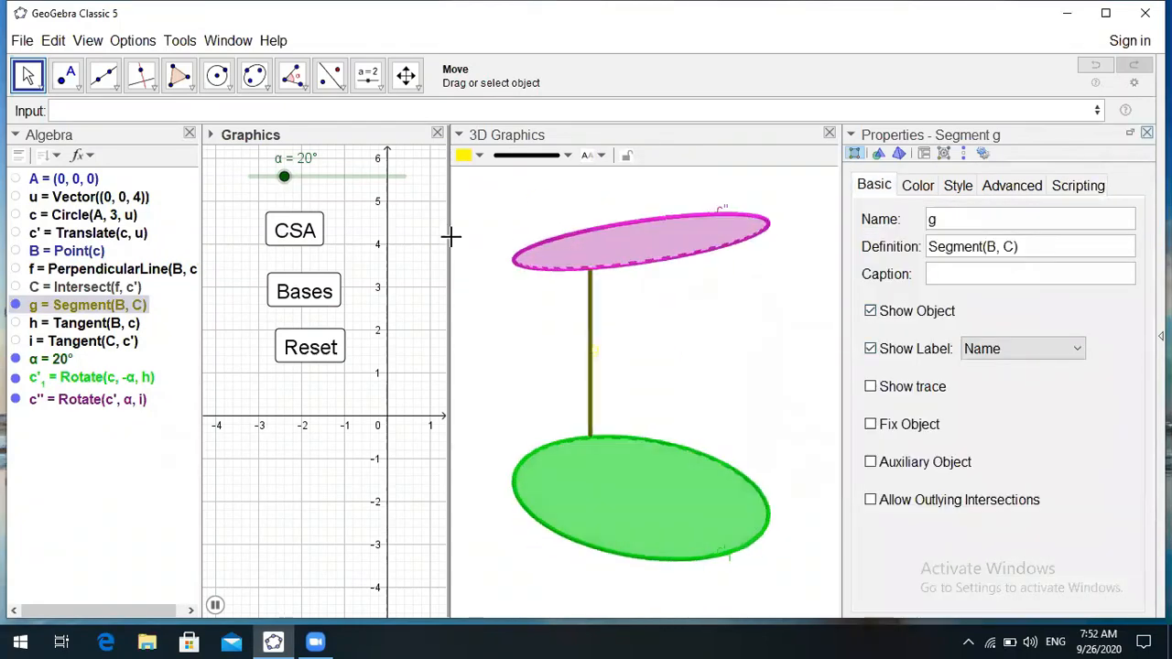
click(312, 338)
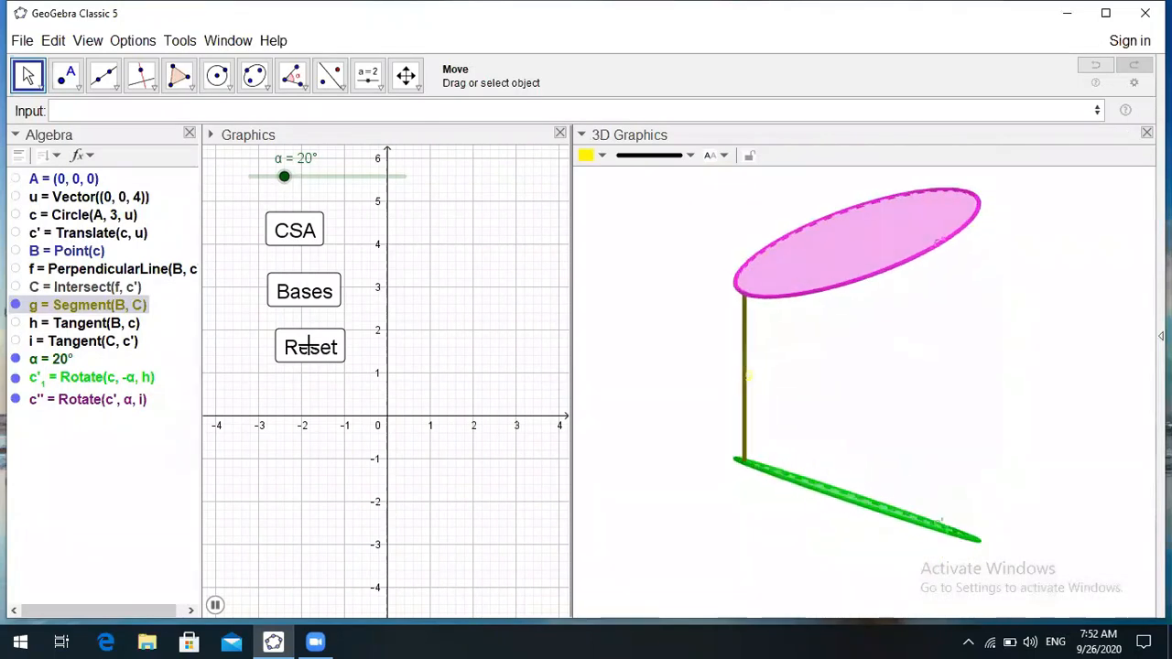
click(309, 346)
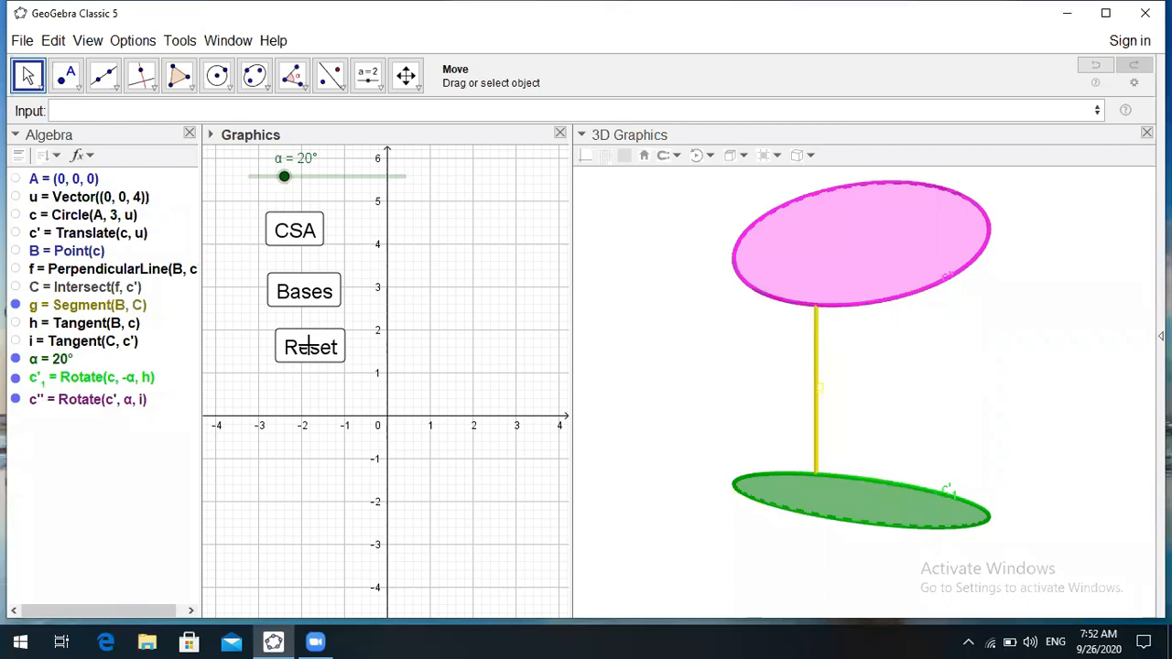
- Animate the bases with the Bases button and stop them at α = 29°
click(309, 295)
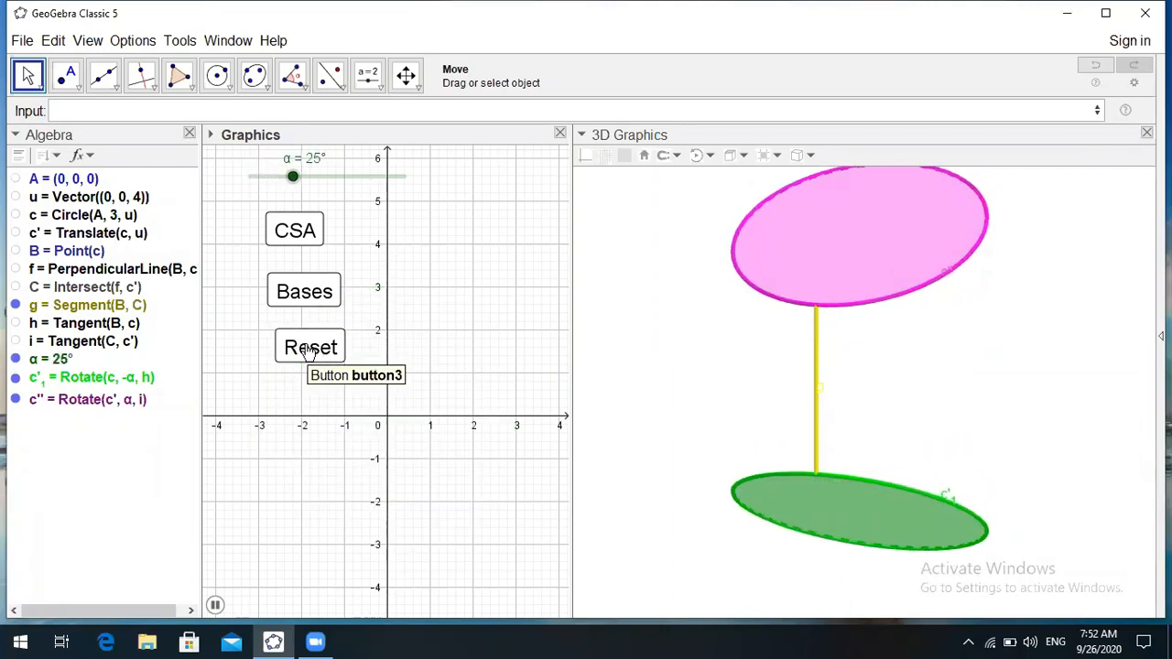
click(306, 349)
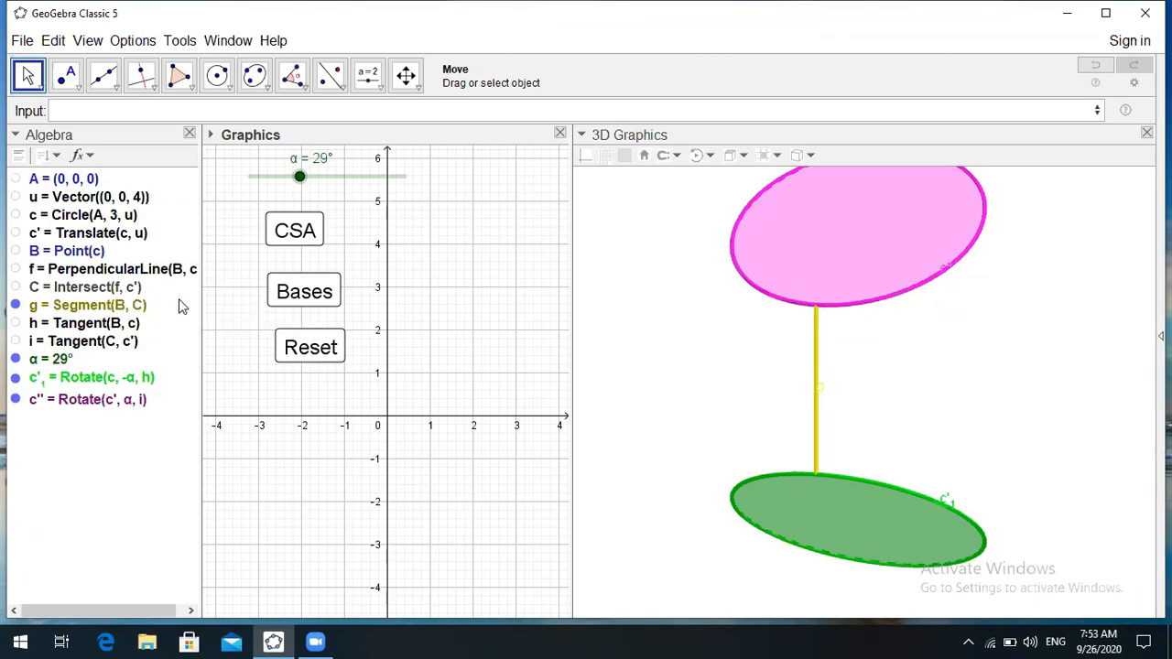
click(122, 306)
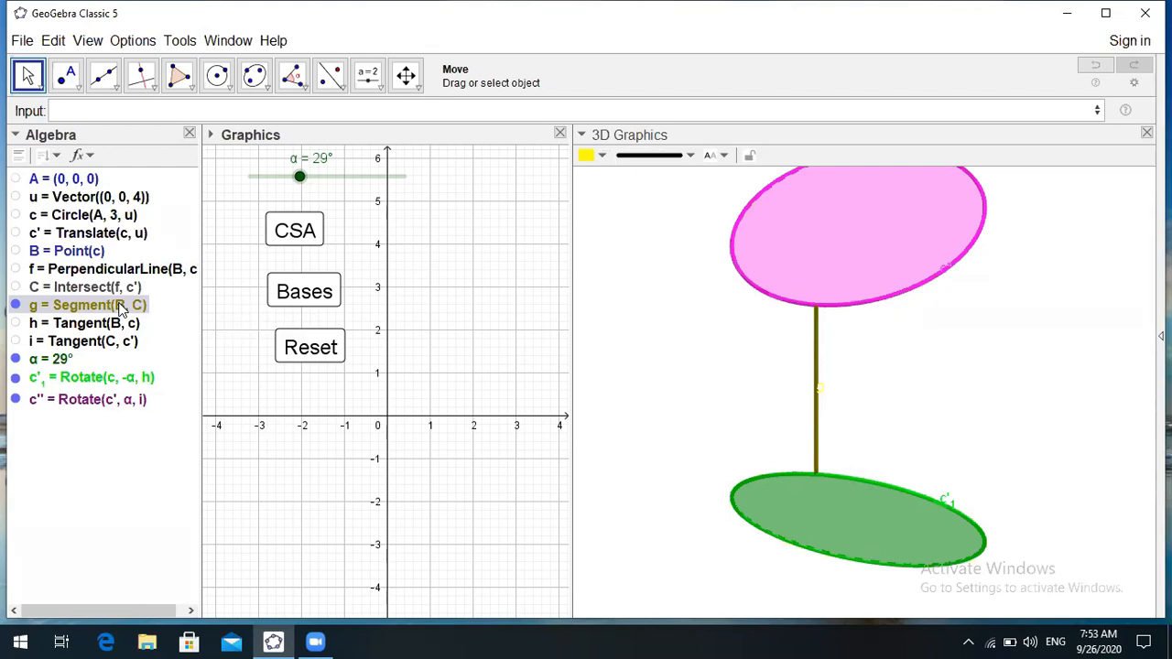
- Trace the yellow curved surface with g via CSA, then rotate the bases to α = 41°
right_click(121, 310)
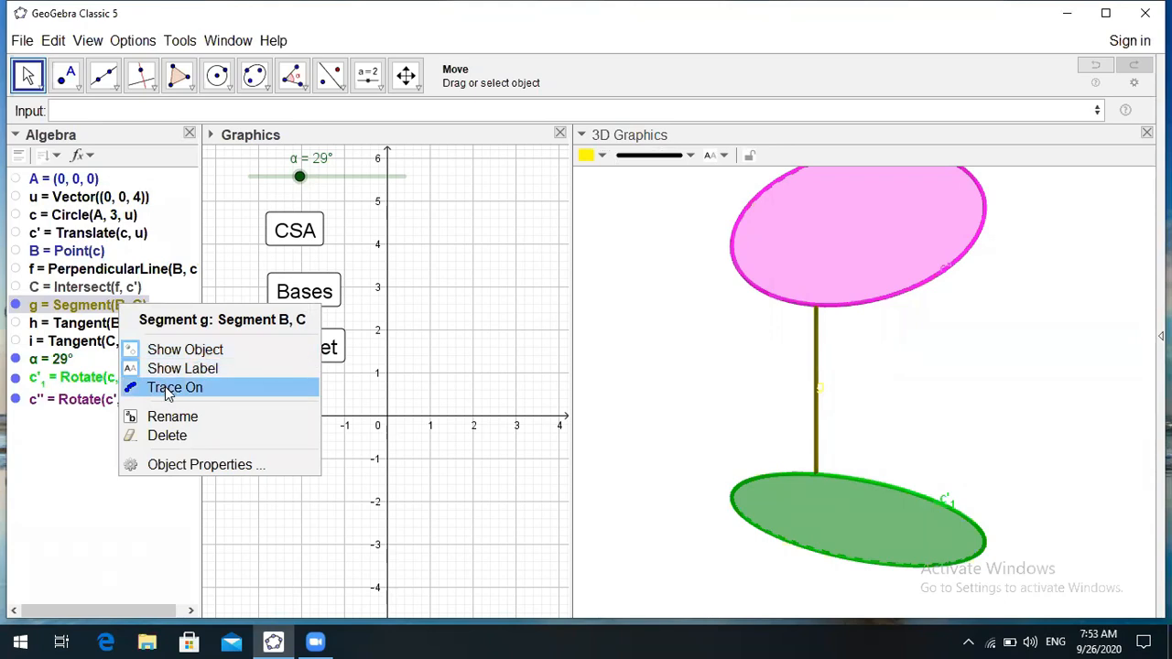
click(200, 366)
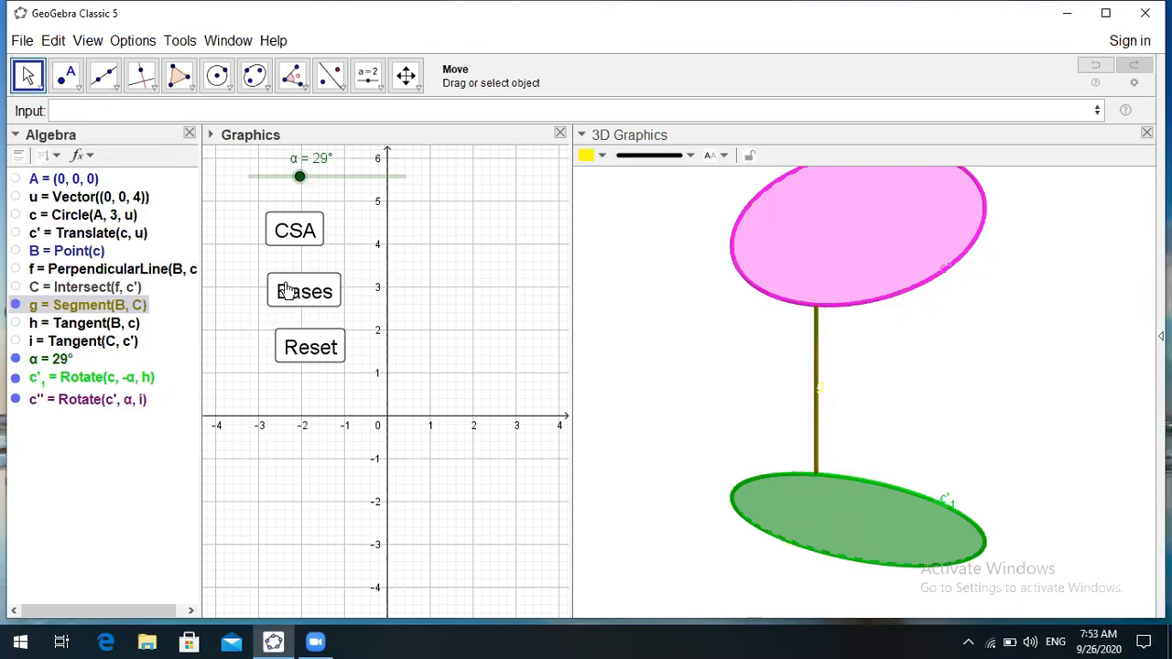
click(294, 232)
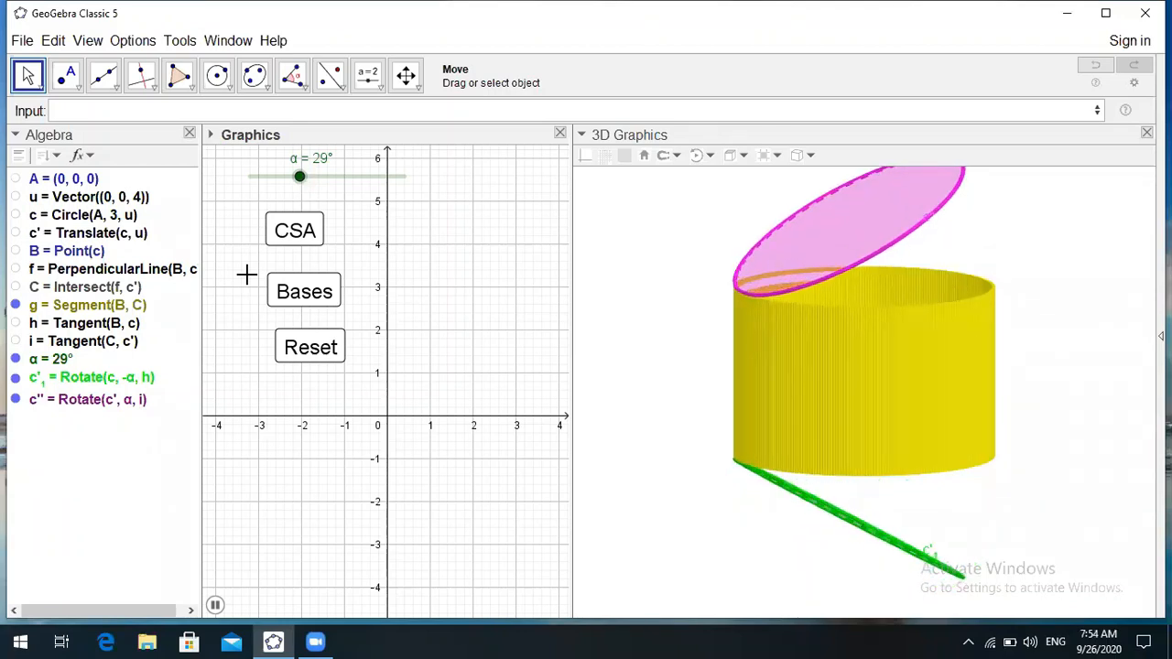
click(312, 342)
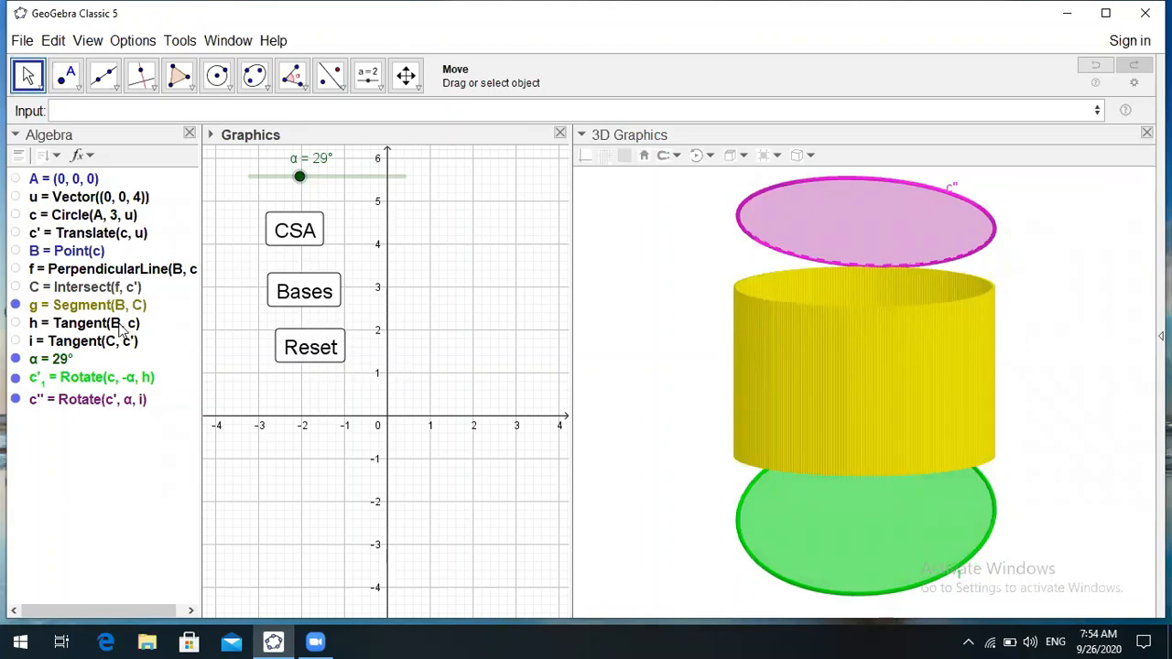
click(311, 293)
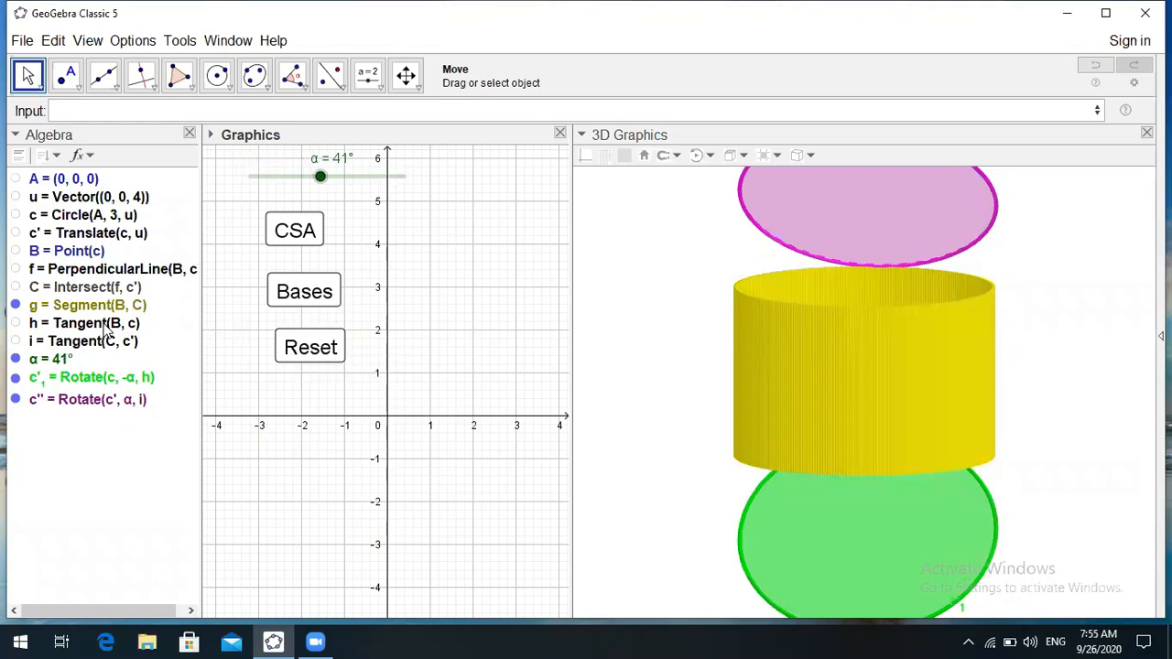
- Toggle segment g's trace off to clear the yellow surface, then turn tracing back on
right_click(109, 306)
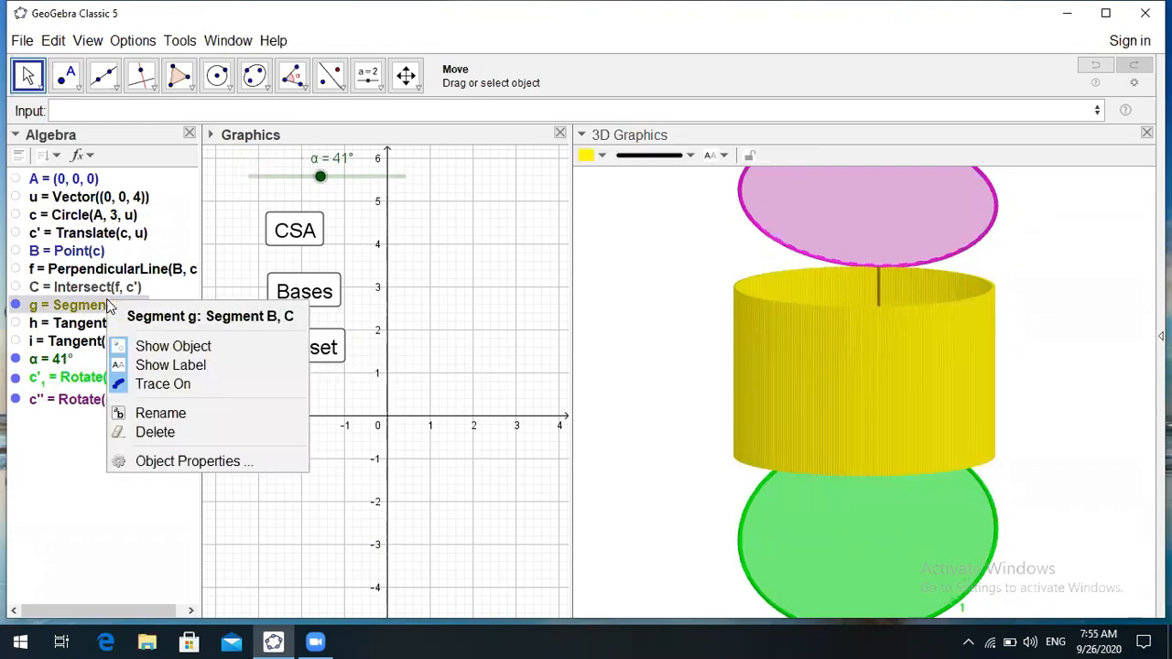
click(160, 386)
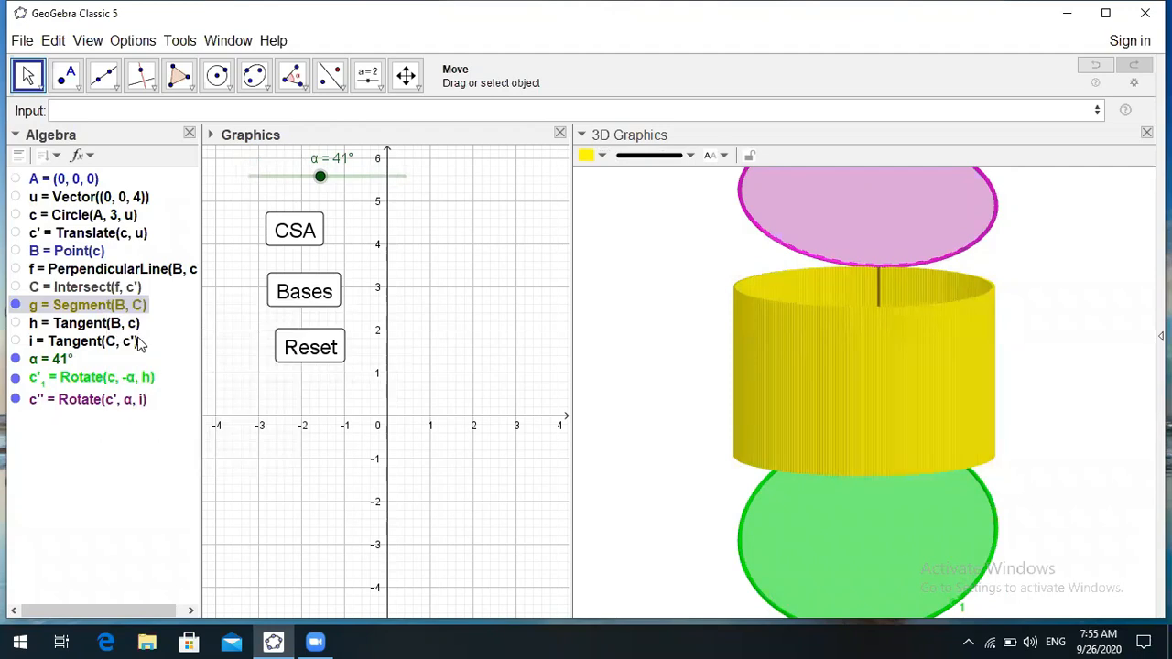
right_click(116, 309)
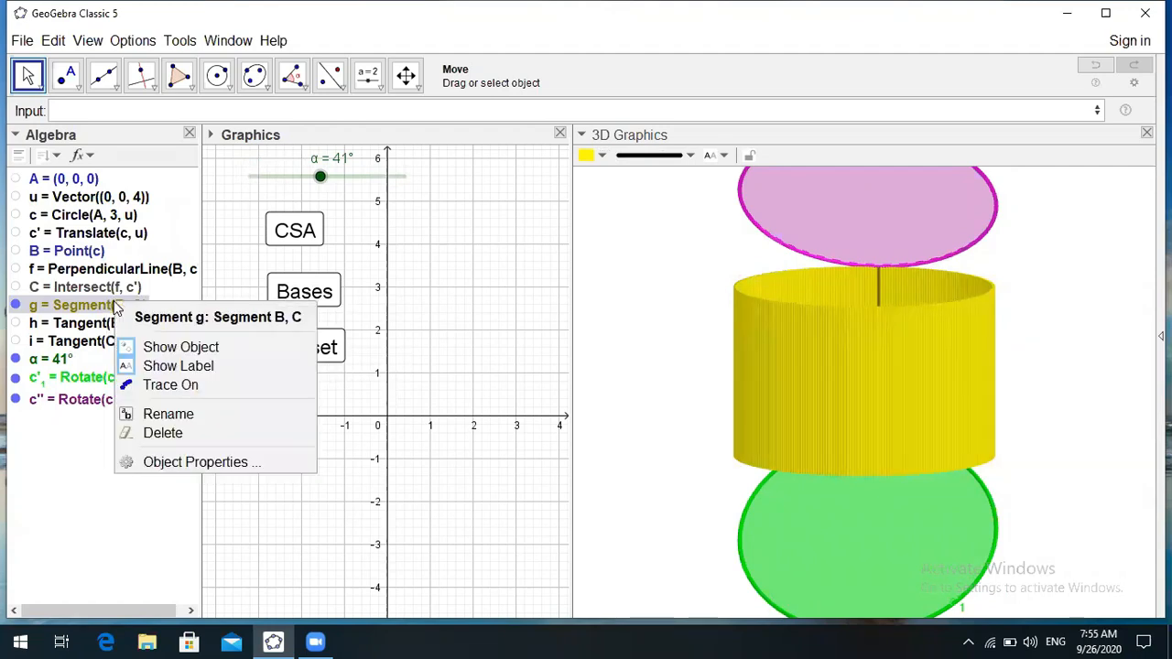
click(187, 462)
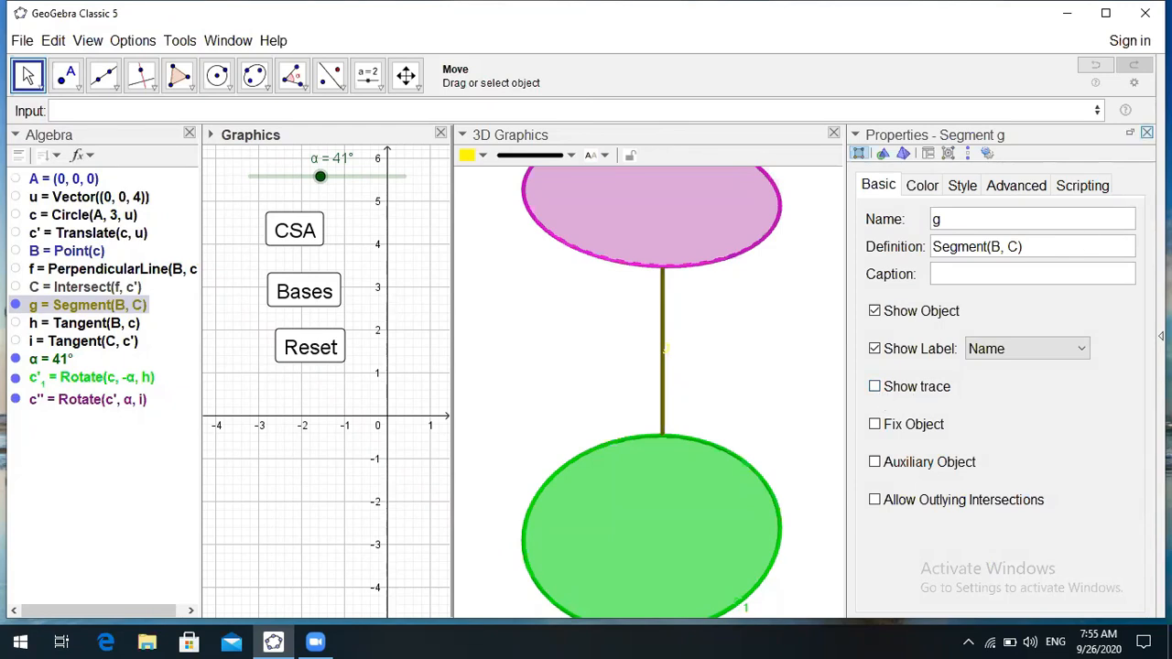
click(1146, 132)
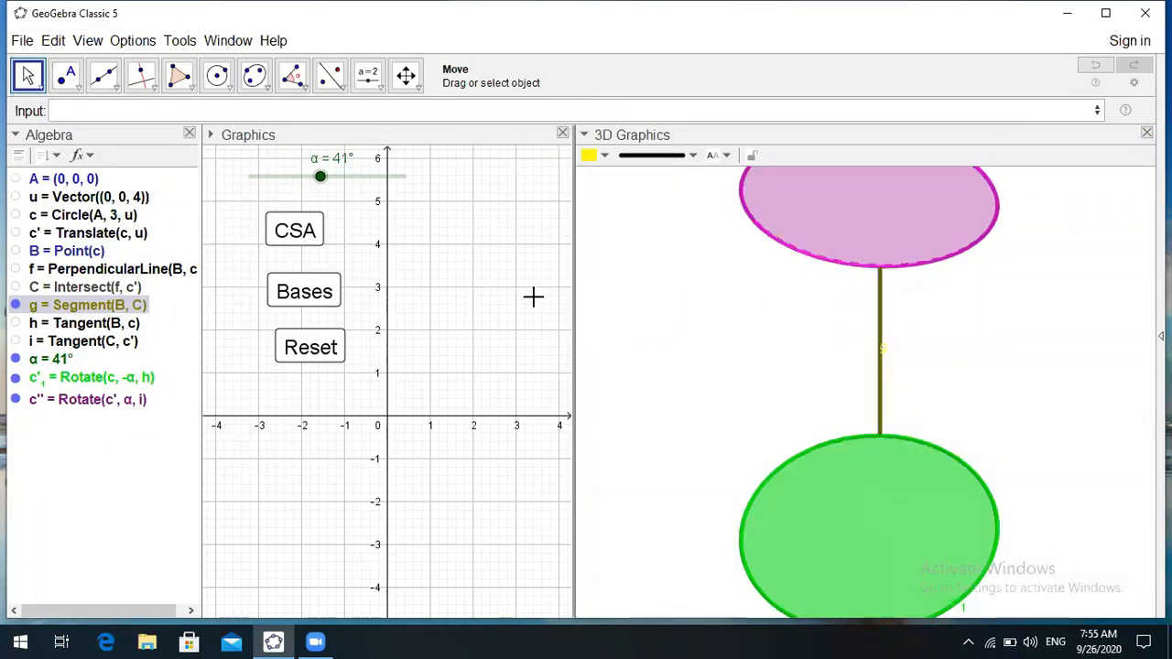
right_click(116, 310)
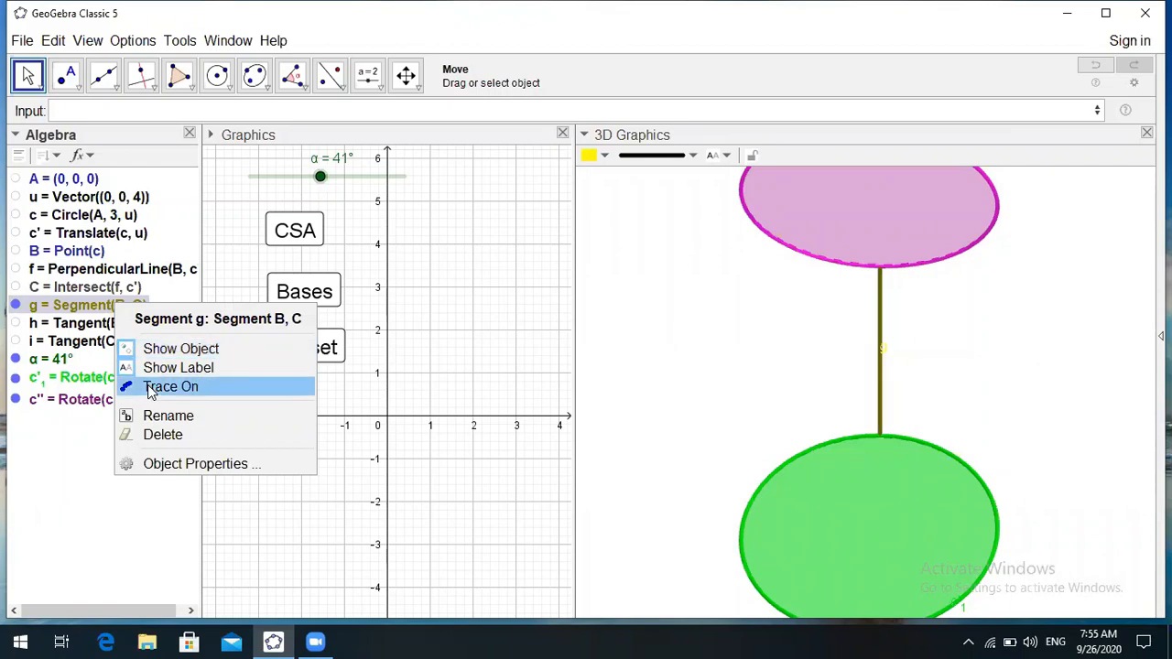
click(146, 385)
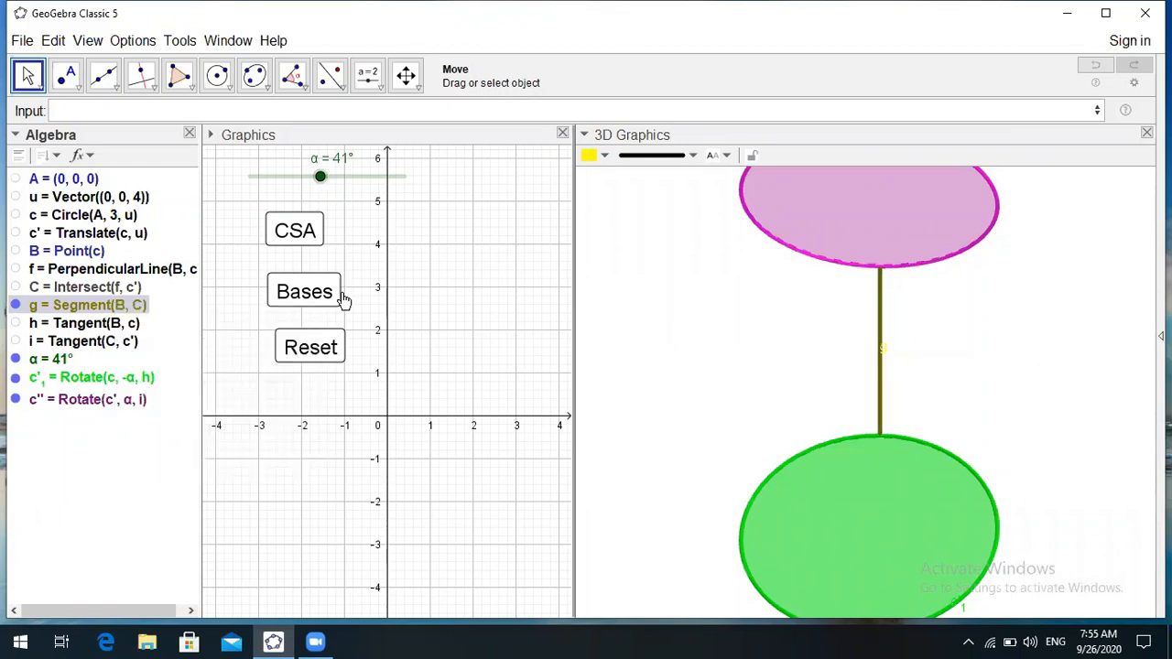
- Replay the CSA animation to retrace the yellow cylinder wall, then drag α to 0°
click(295, 228)
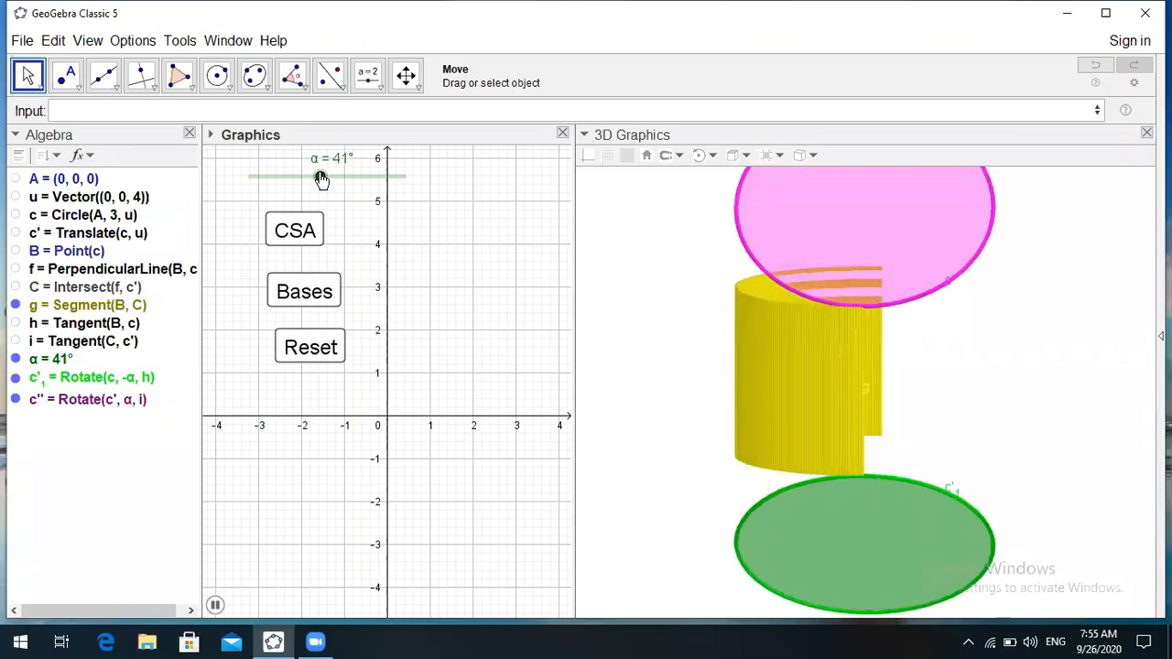
drag(321, 180, 258, 183)
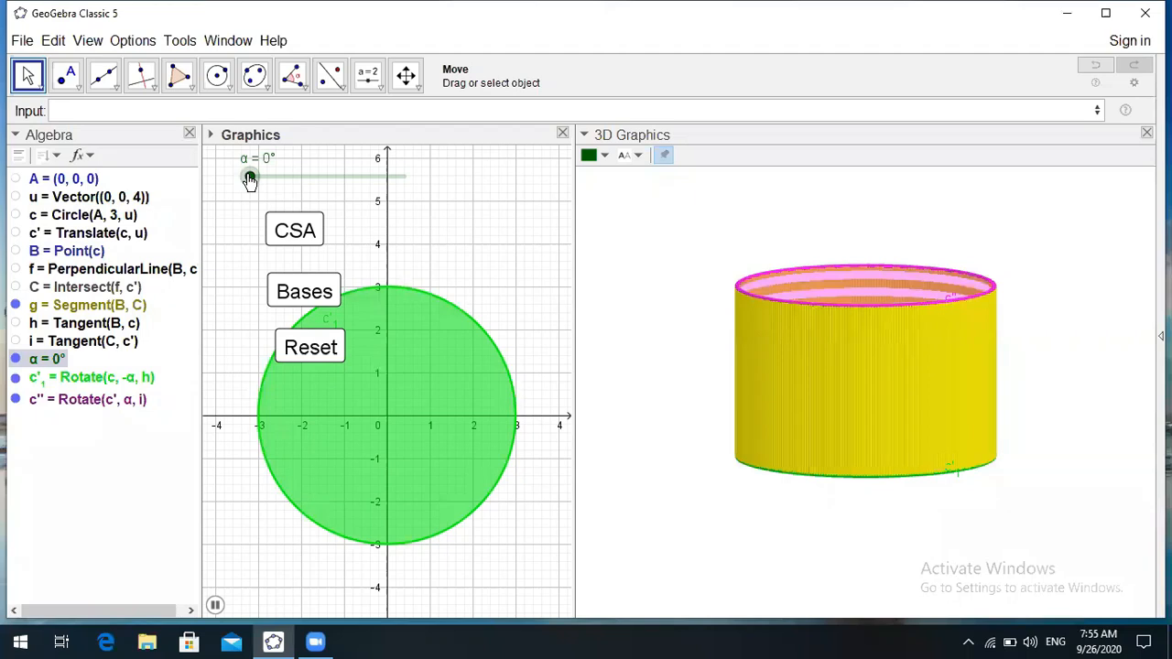
- Drag slider α up to 90° so the pink and green bases swing open beside the yellow wall
drag(291, 186, 387, 180)
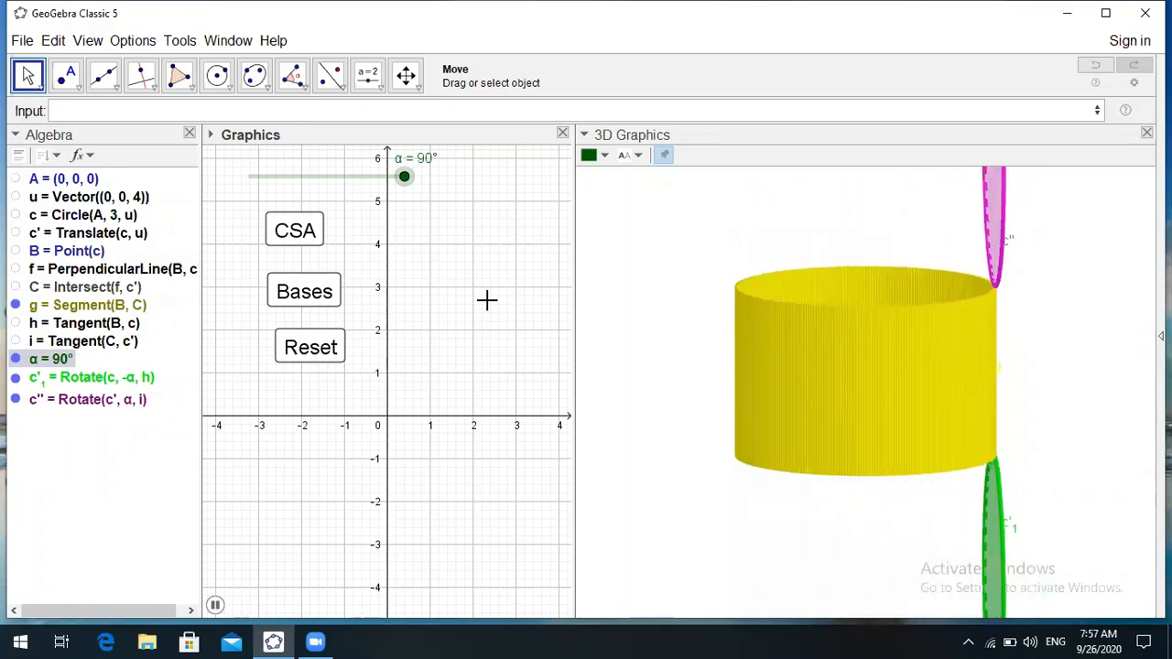
- Reset the bases, lower slider α to about 27°, then Reset the demonstration again
click(303, 344)
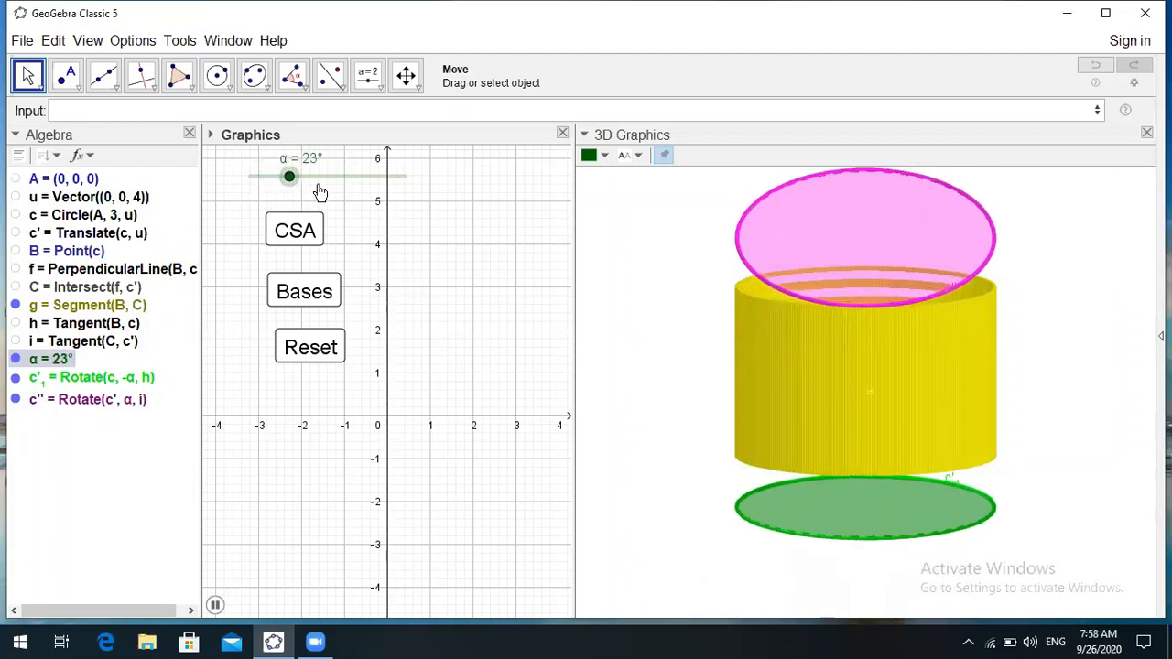
mouse_move(332, 183)
mouse_down()
mouse_move(273, 187)
mouse_move(330, 193)
mouse_up()
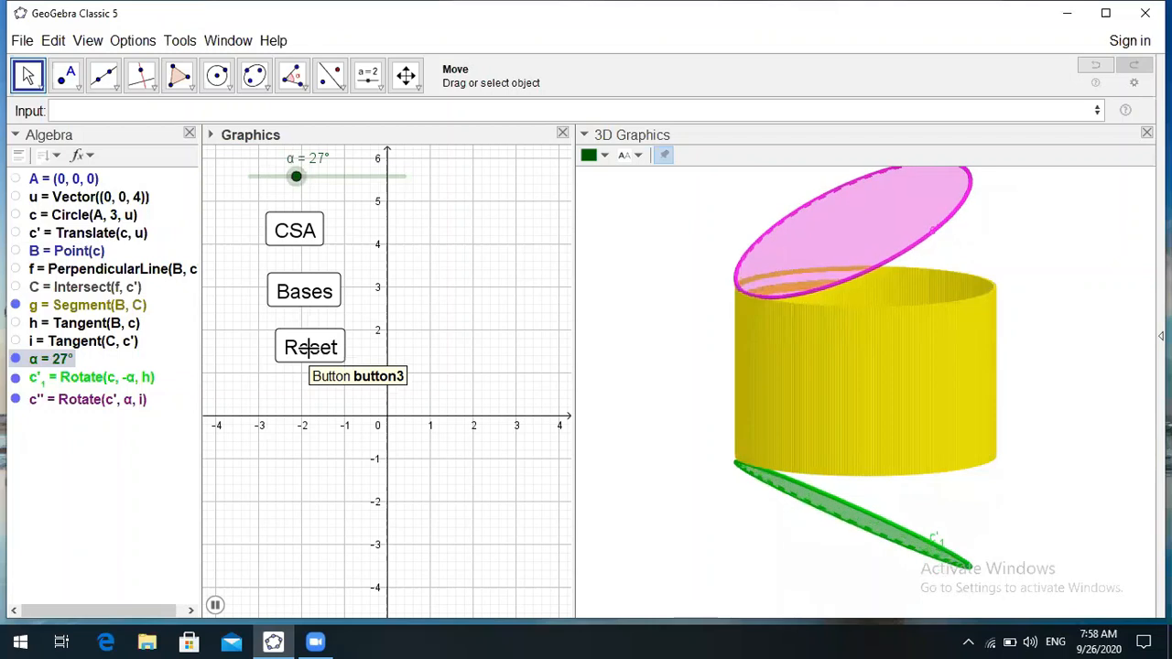
click(384, 357)
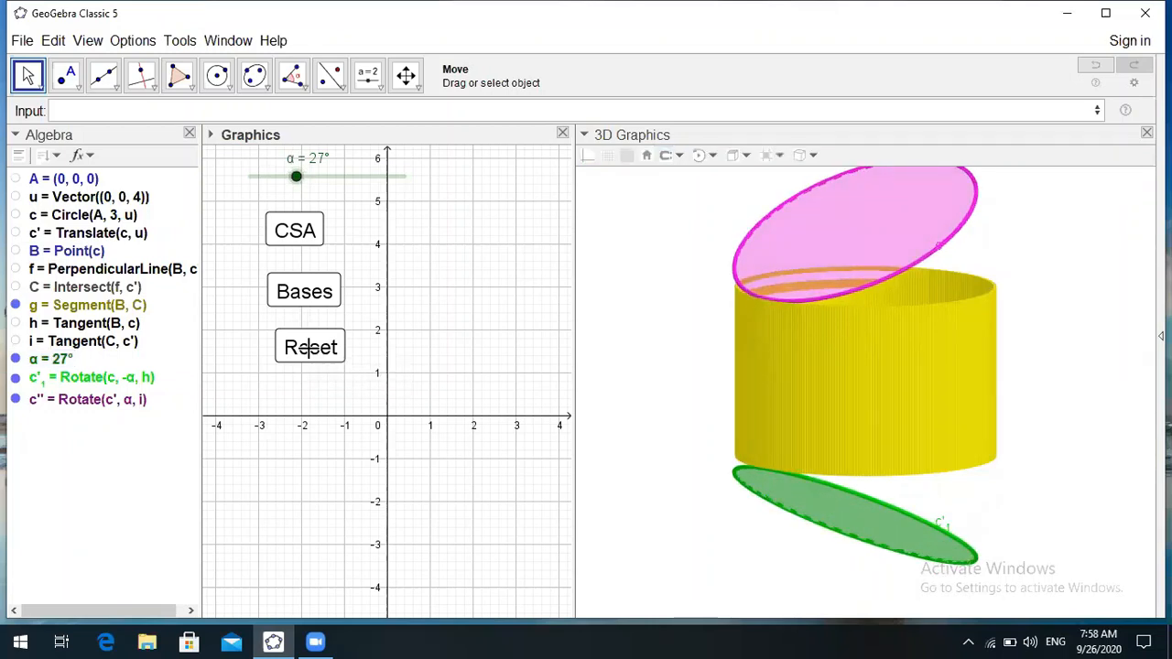
- Show point B, run the CSA curved-surface animation, then hide B again
click(15, 251)
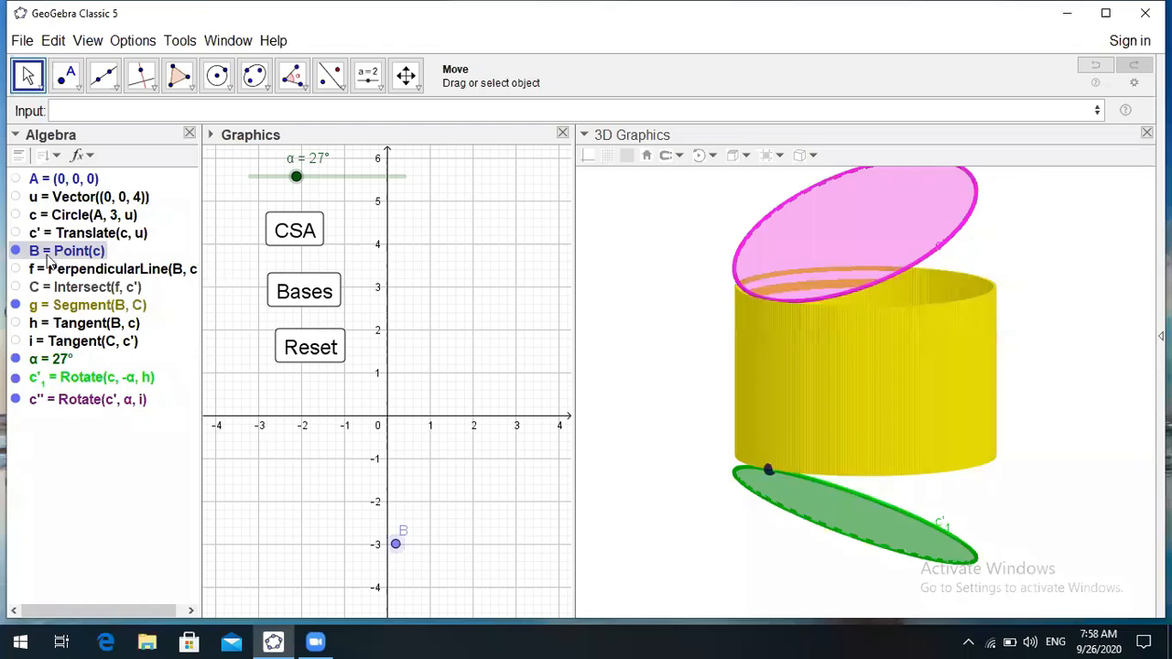
click(16, 251)
click(15, 252)
click(293, 230)
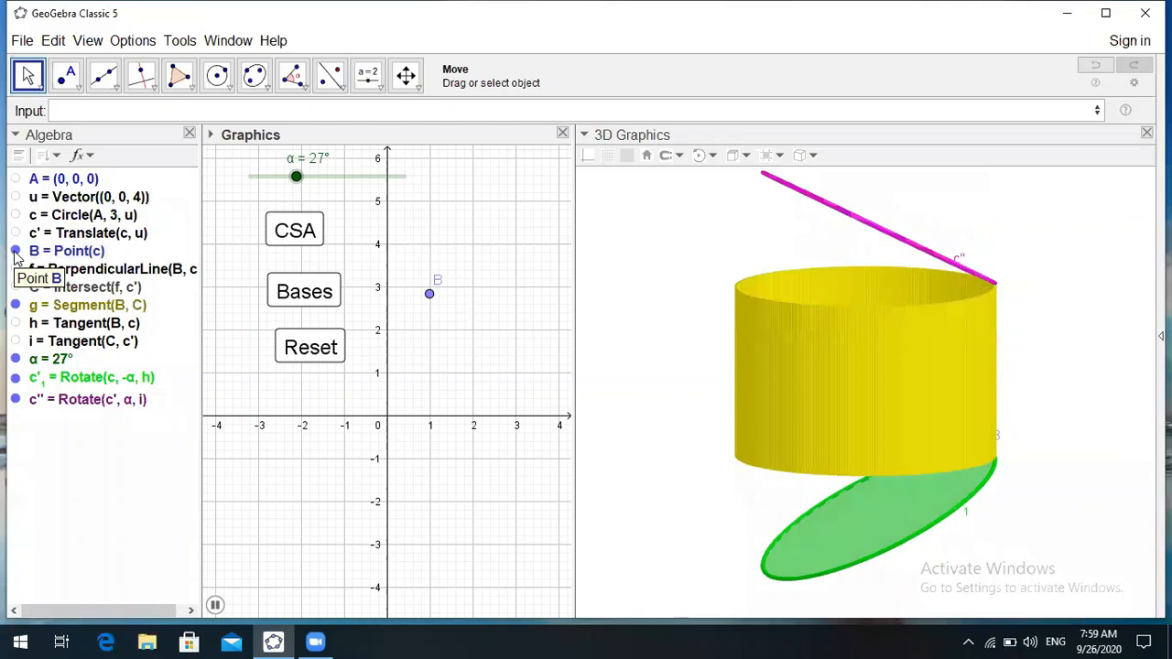
click(15, 257)
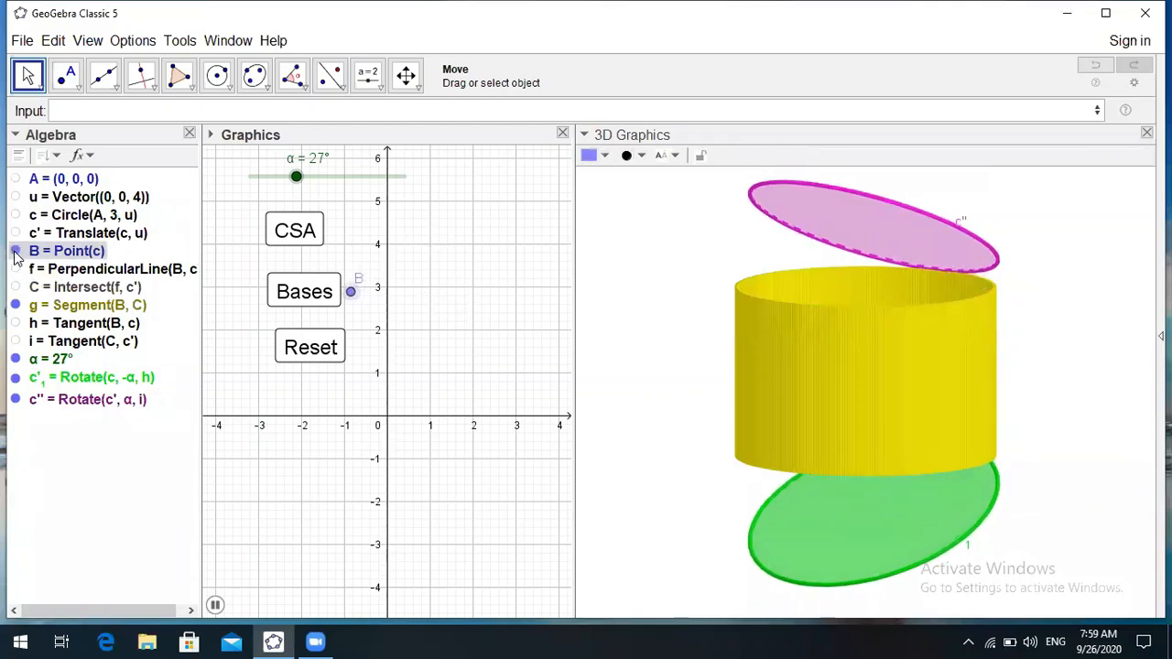
click(15, 253)
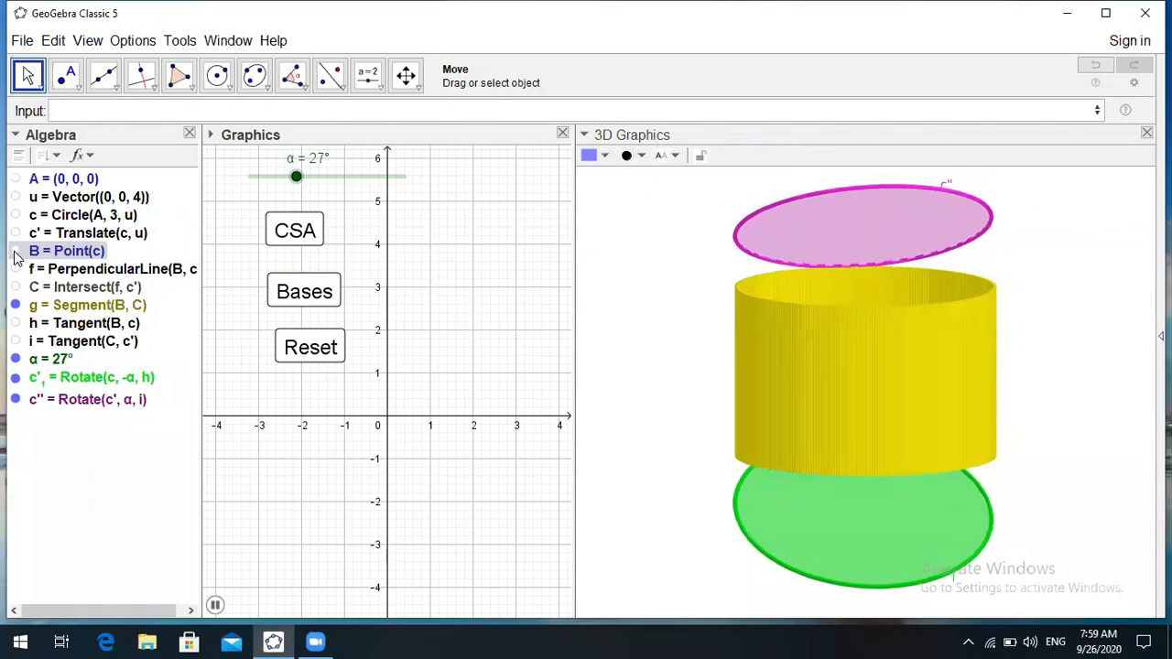
- Turn off Trace On for segment g
click(92, 307)
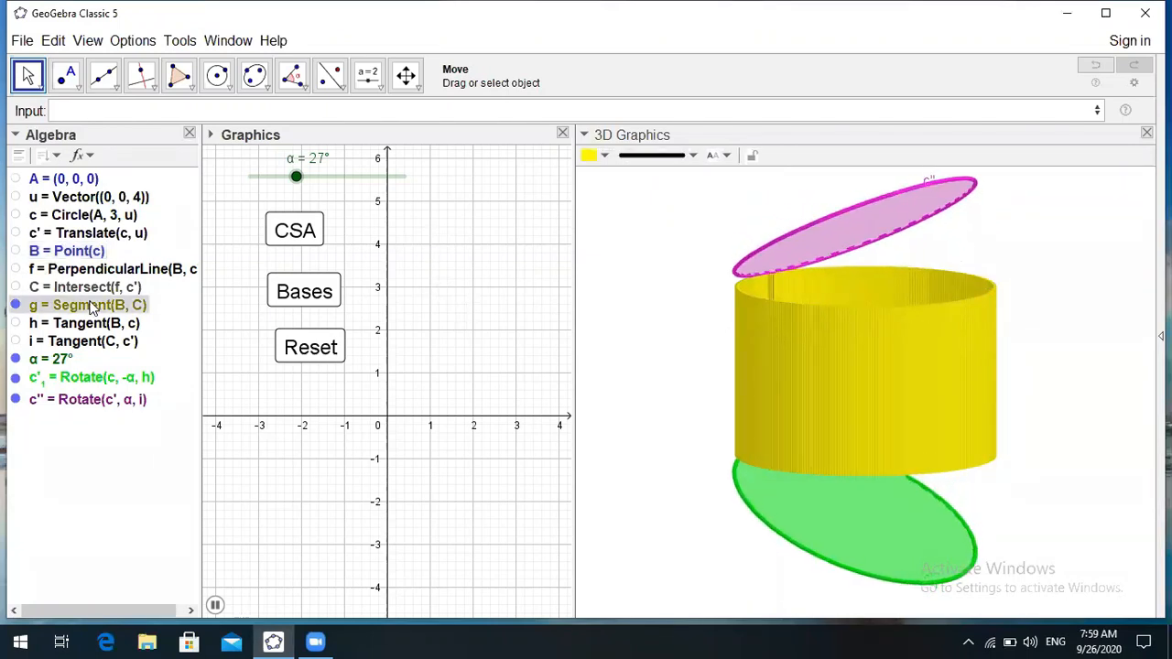
right_click(91, 307)
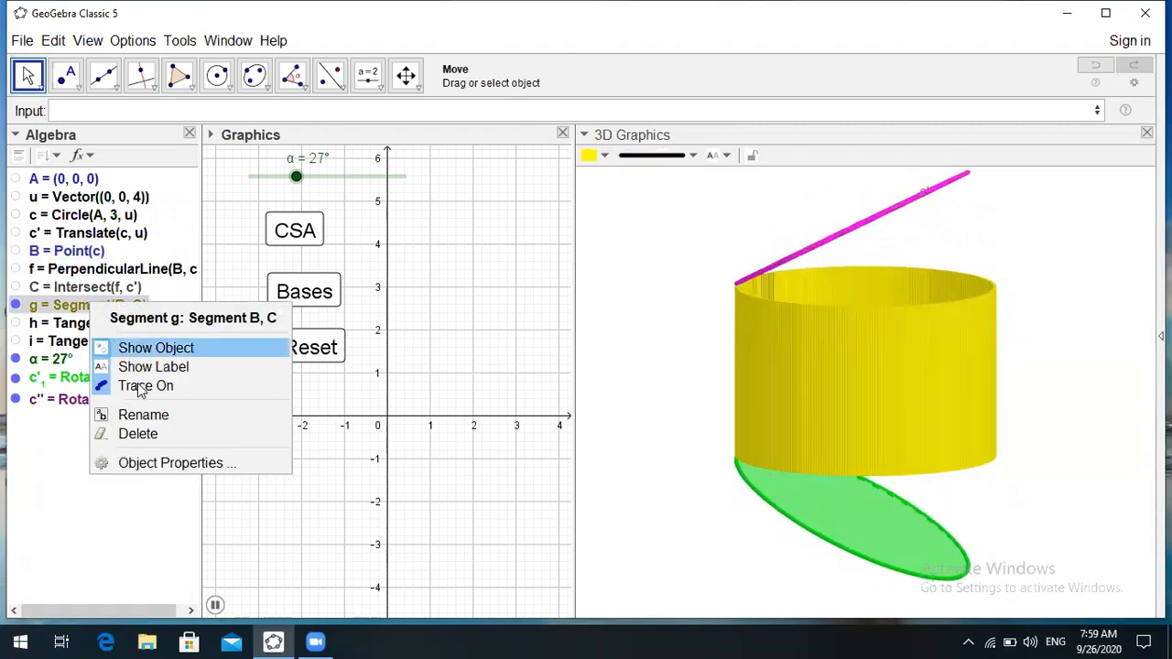
click(140, 385)
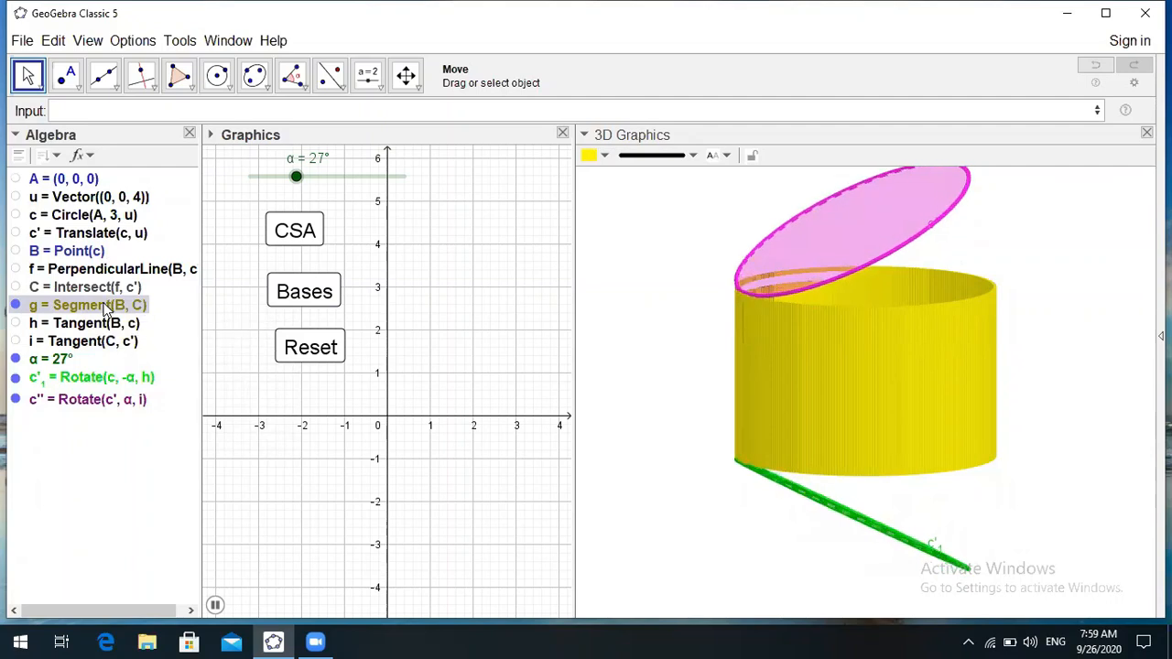
- Open and close segment g's Object Properties, then Reset the figure
right_click(106, 309)
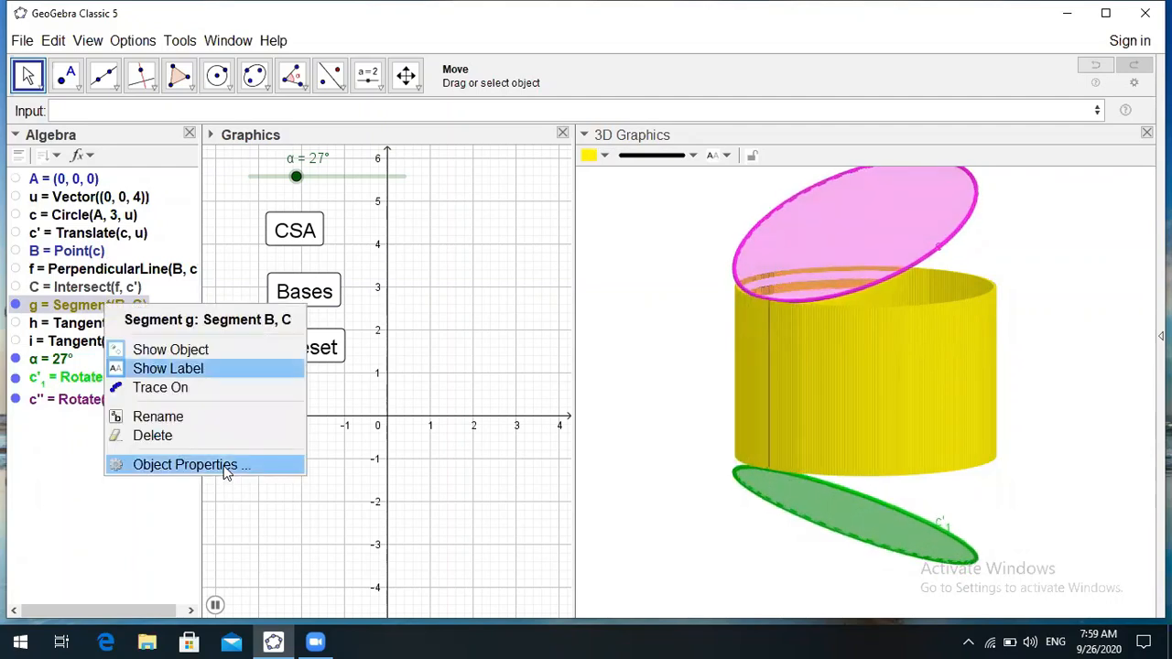
click(188, 465)
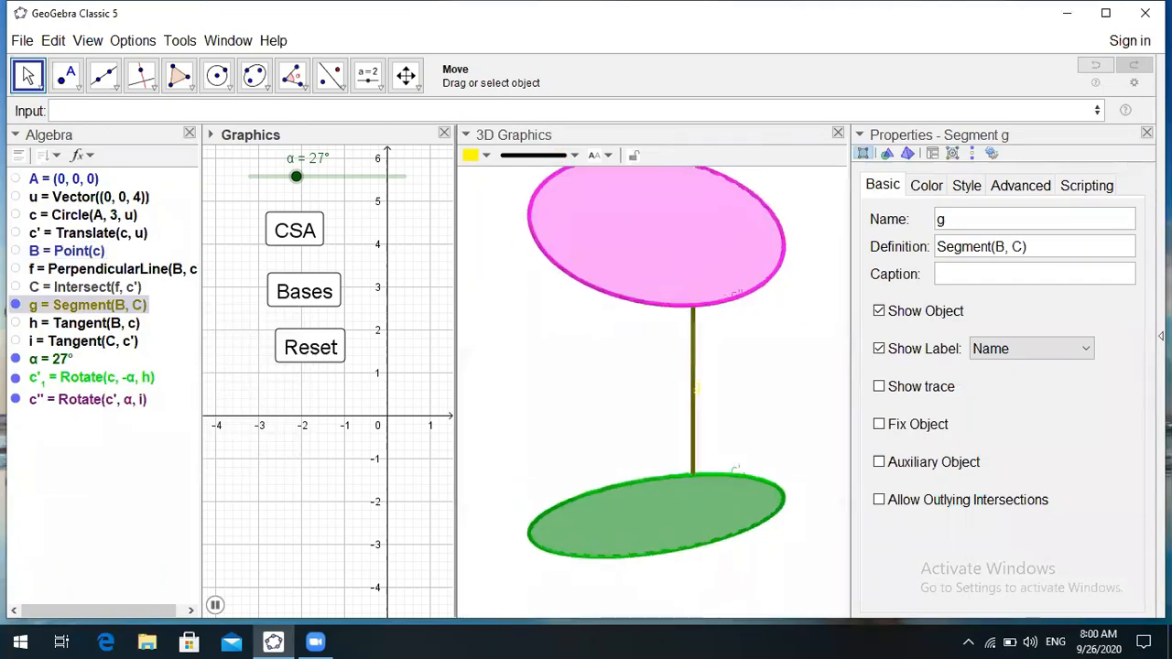
click(1146, 133)
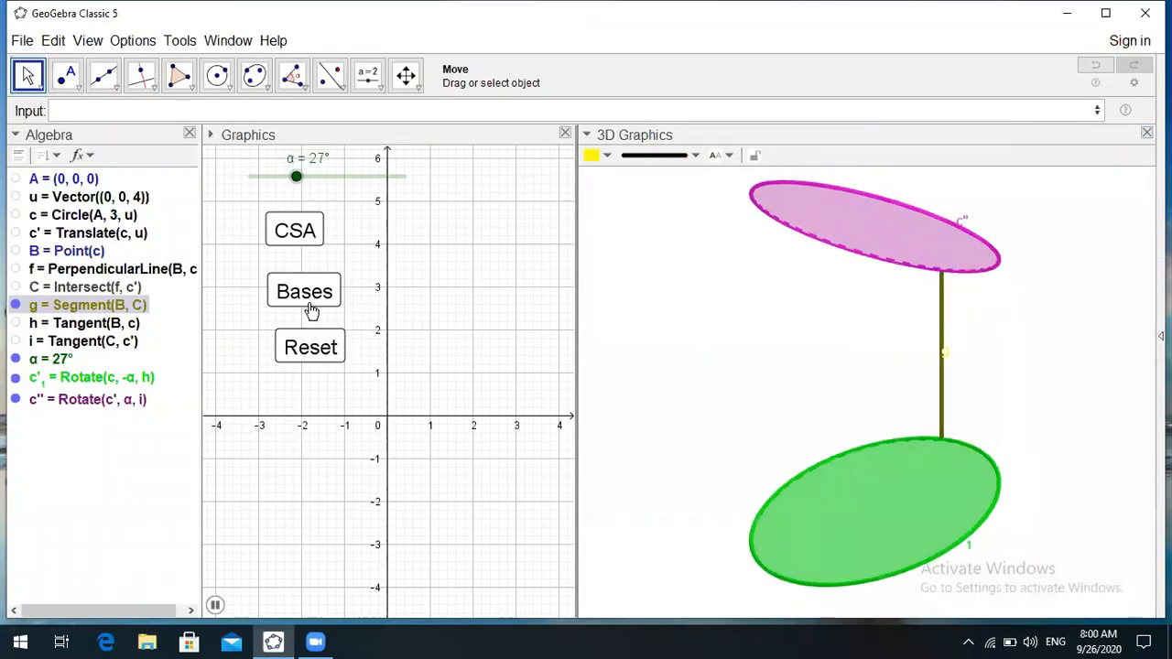
click(312, 346)
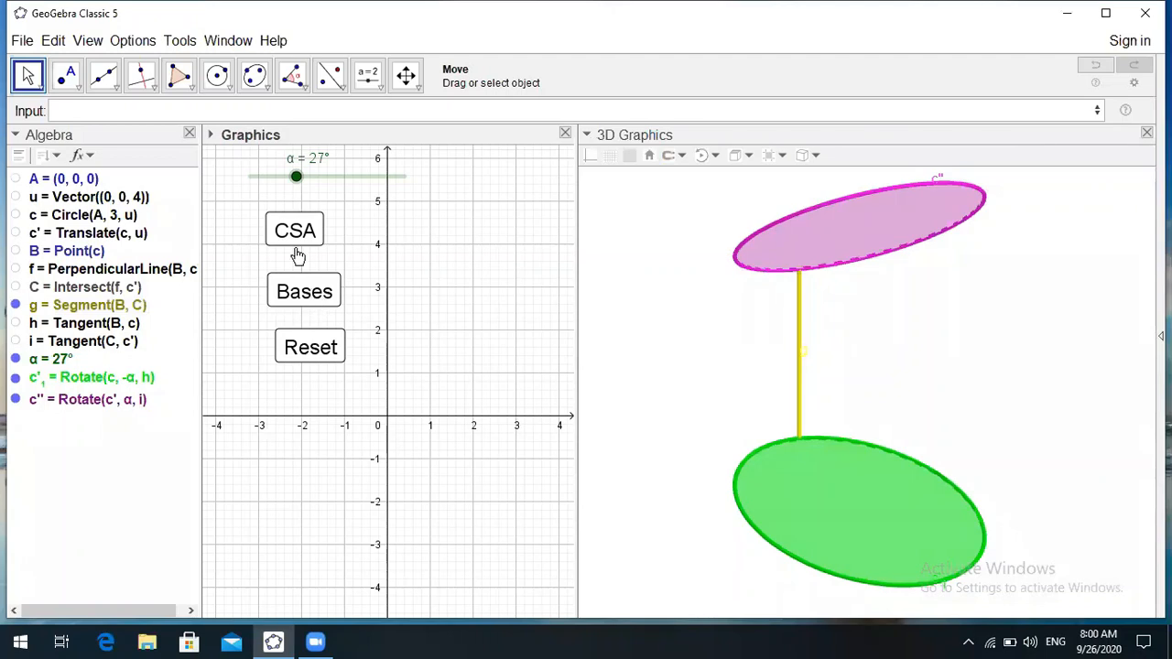
- Run the Bases rotation animation, stop it with Reset, and drag α down to 0°
click(307, 293)
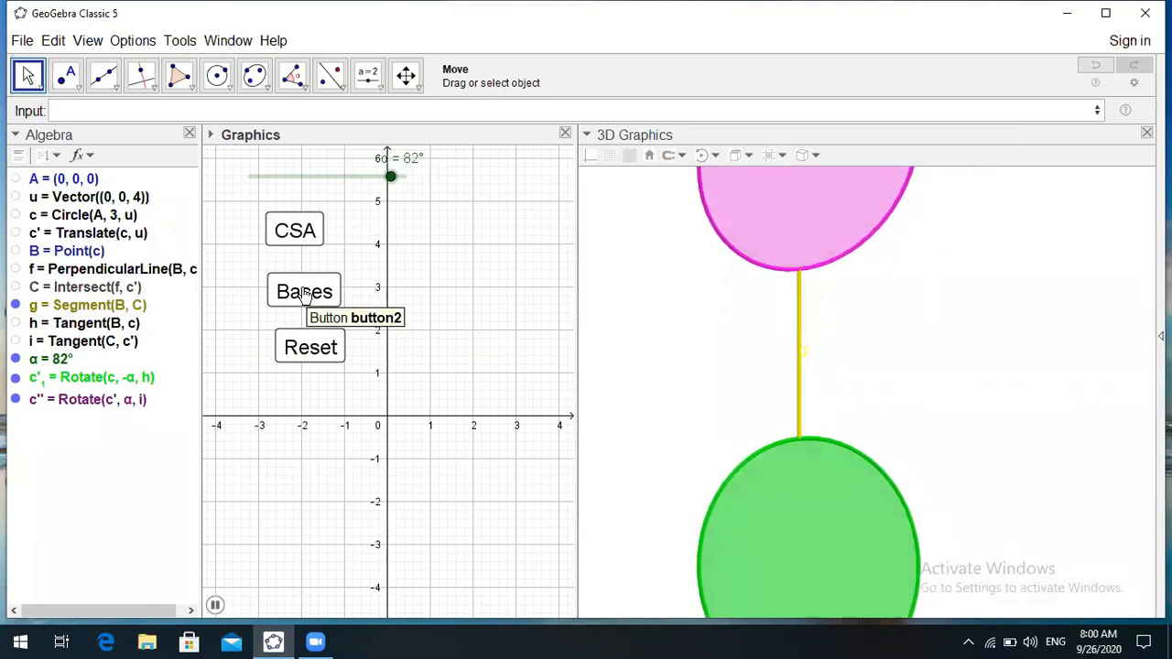
click(287, 350)
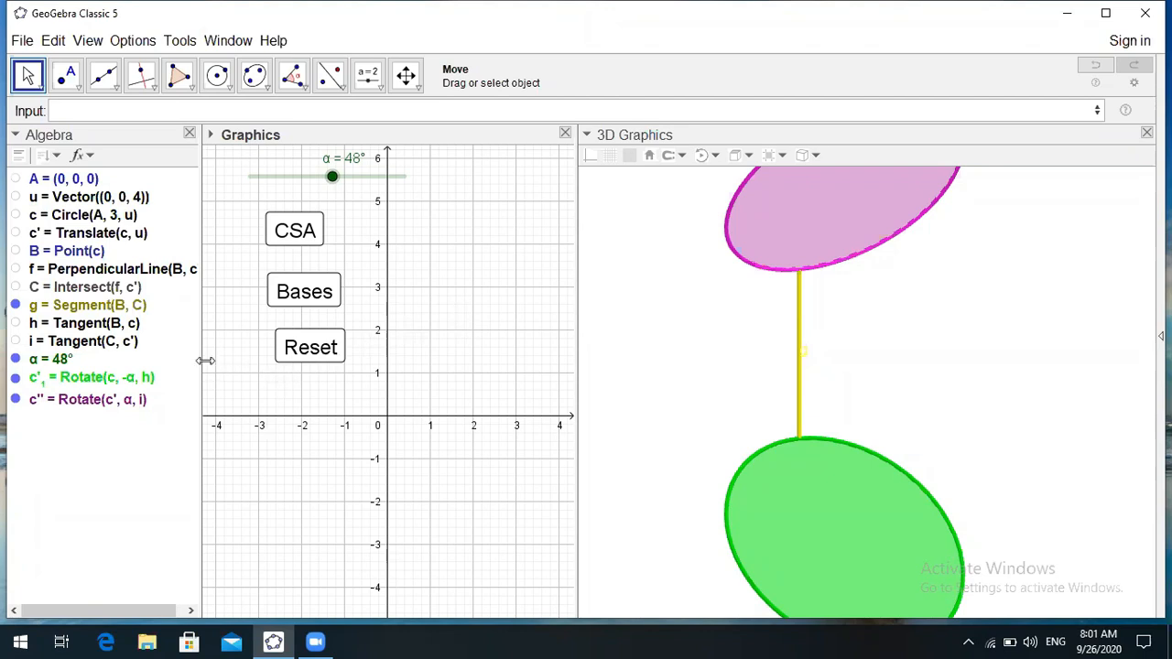
drag(335, 177, 249, 174)
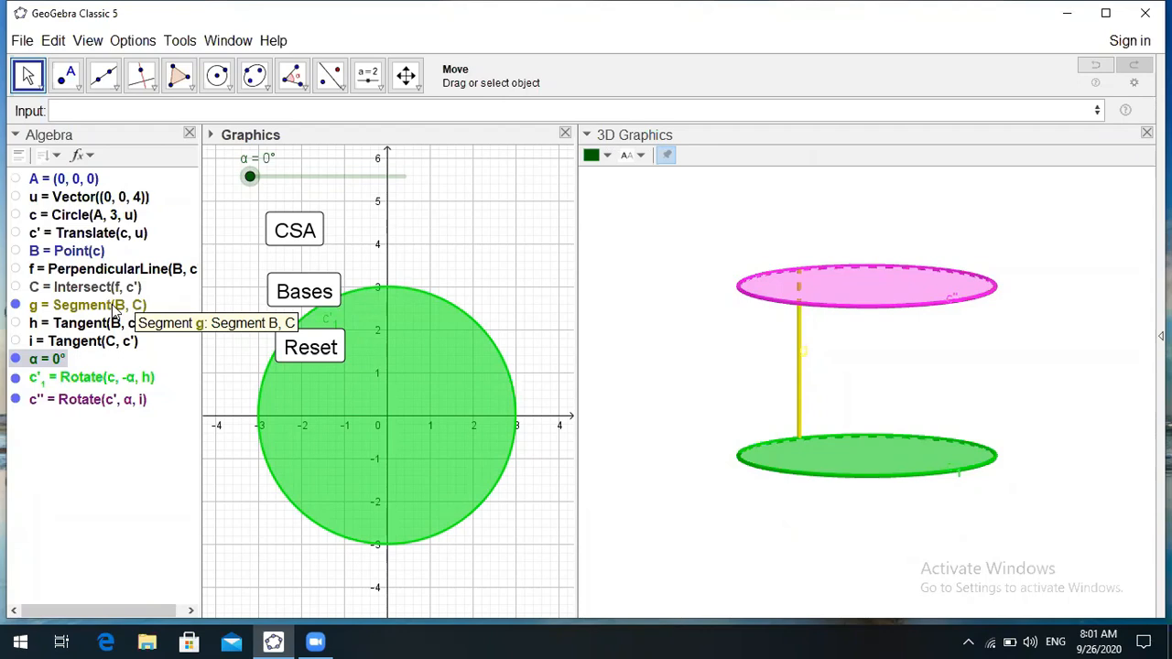
- Turn tracing back on for segment g, sweep the wall with CSA, then Reset
click(114, 312)
right_click(115, 312)
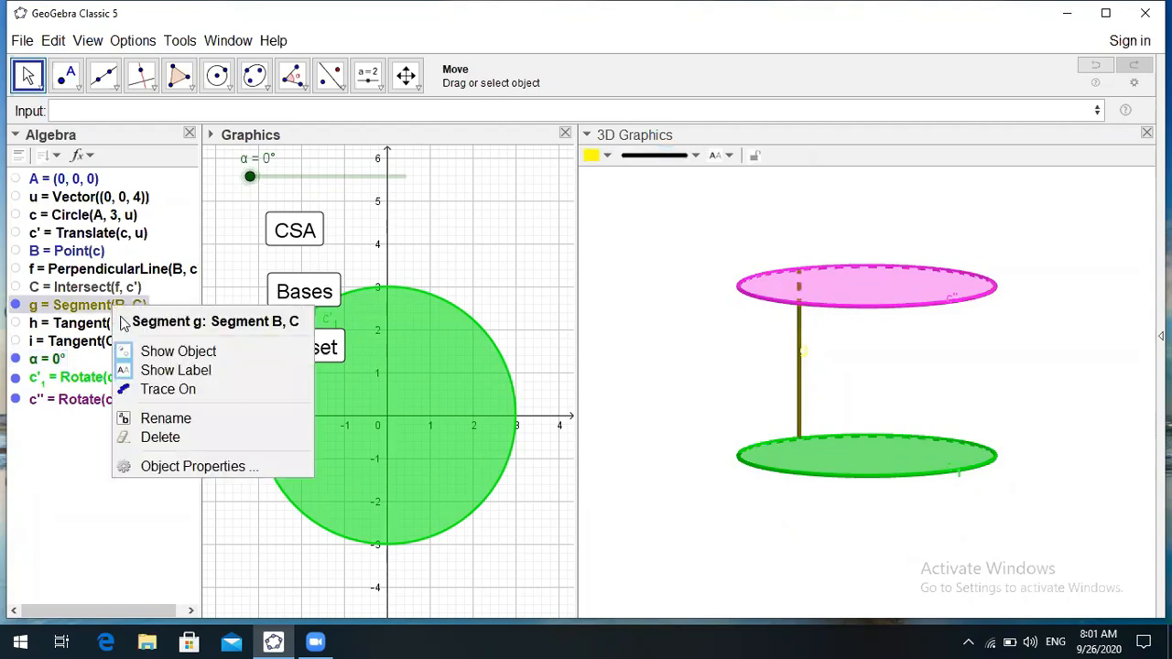
click(167, 390)
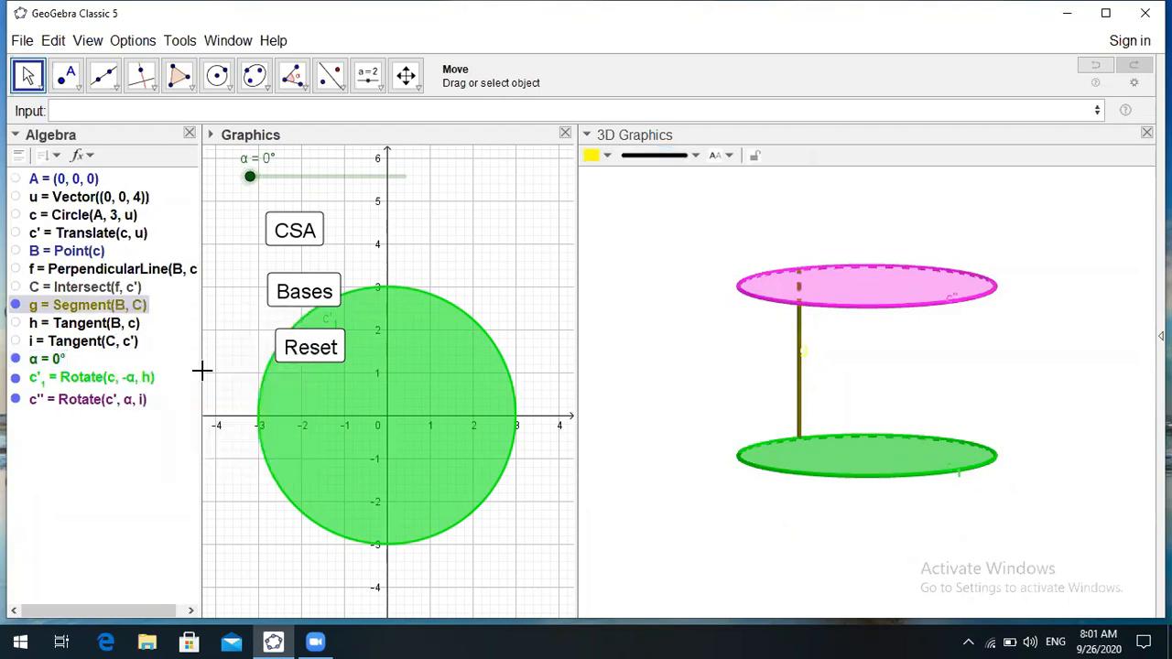
click(293, 233)
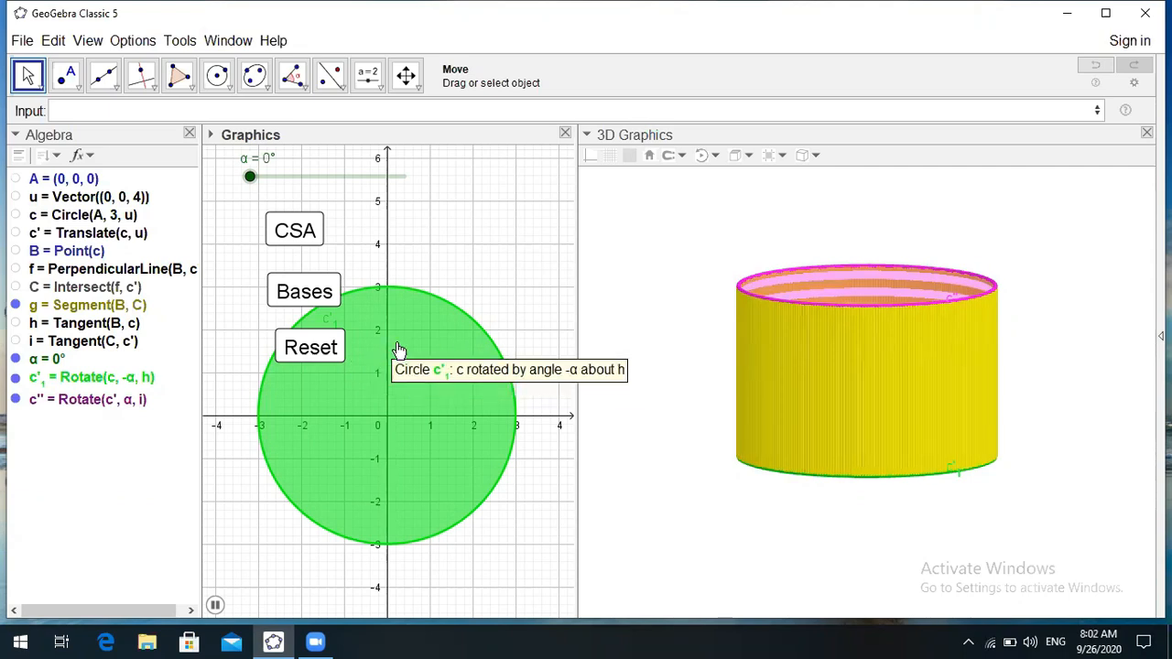
click(305, 353)
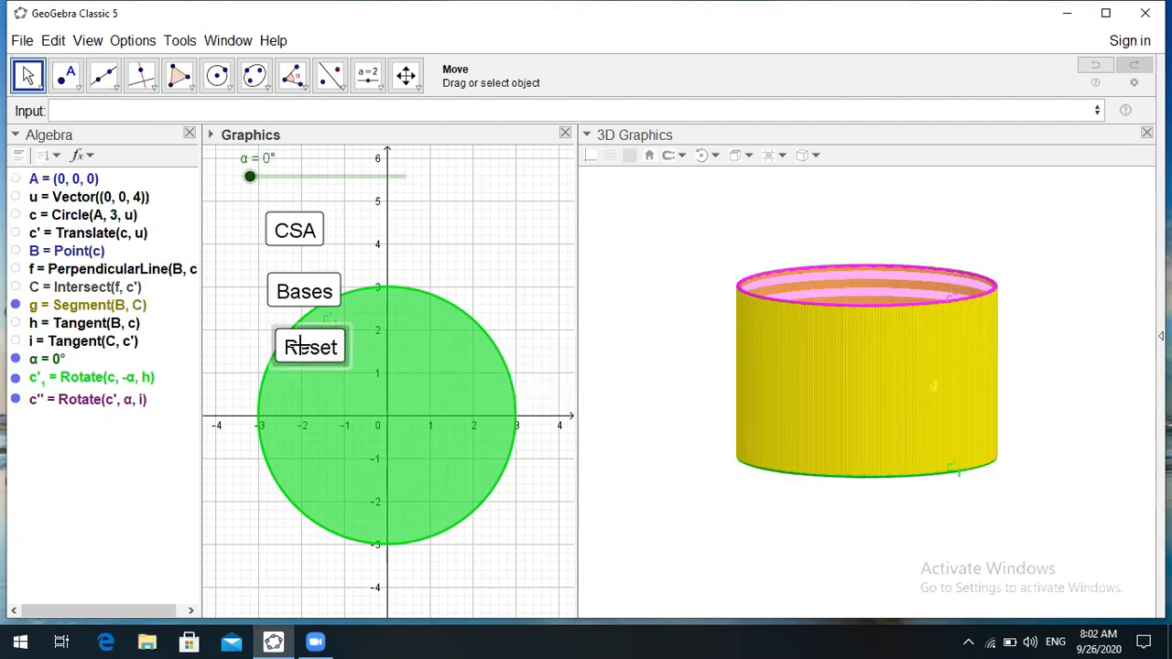